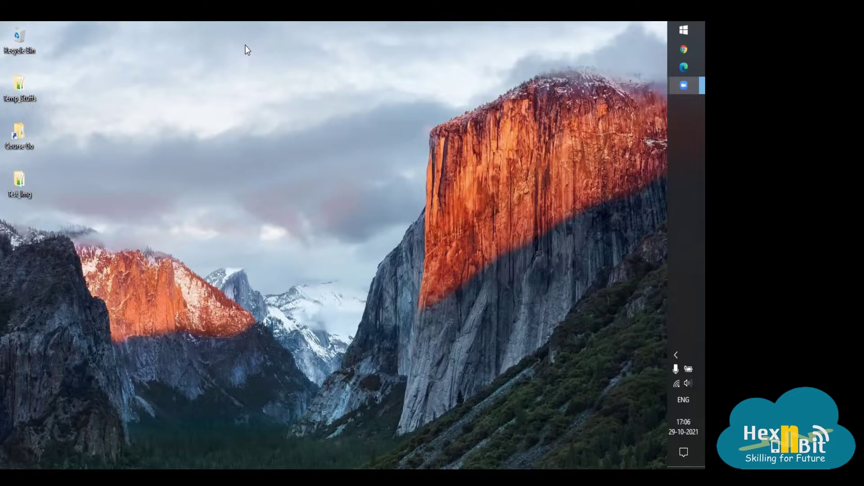
right_click(266, 75)
click(295, 112)
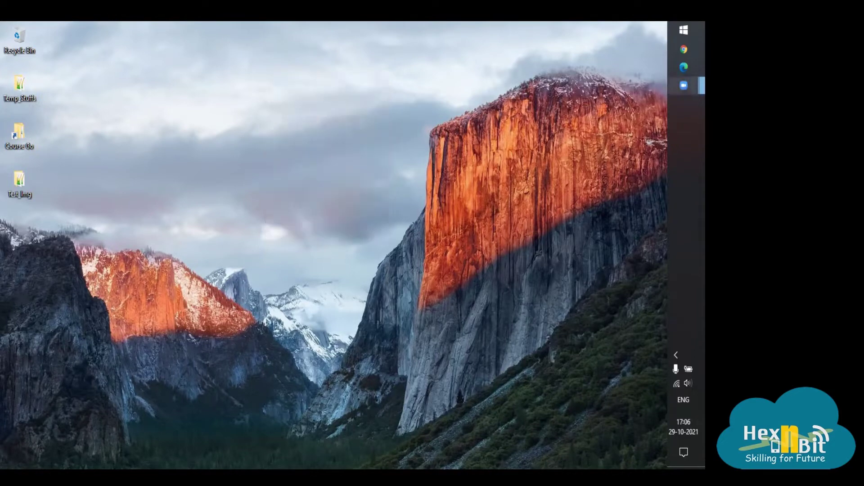
Switch to a maximized Chrome window and search the web for XCUBE_TOUCHGFX
click(684, 49)
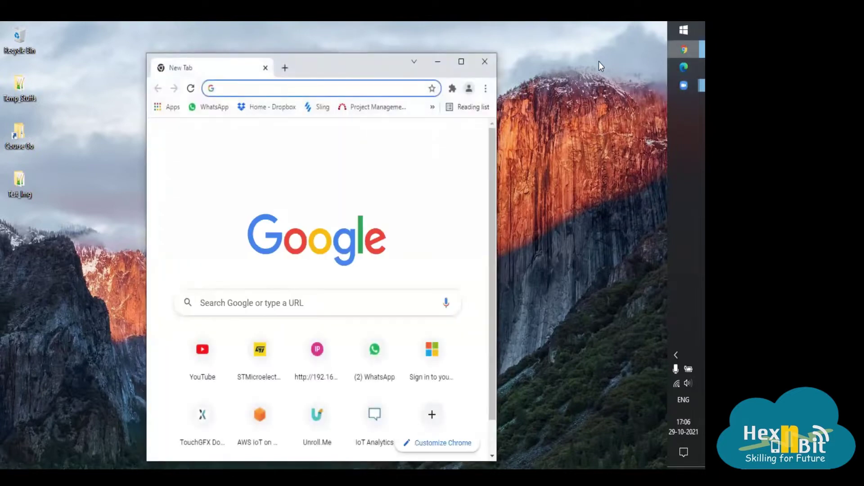
click(461, 61)
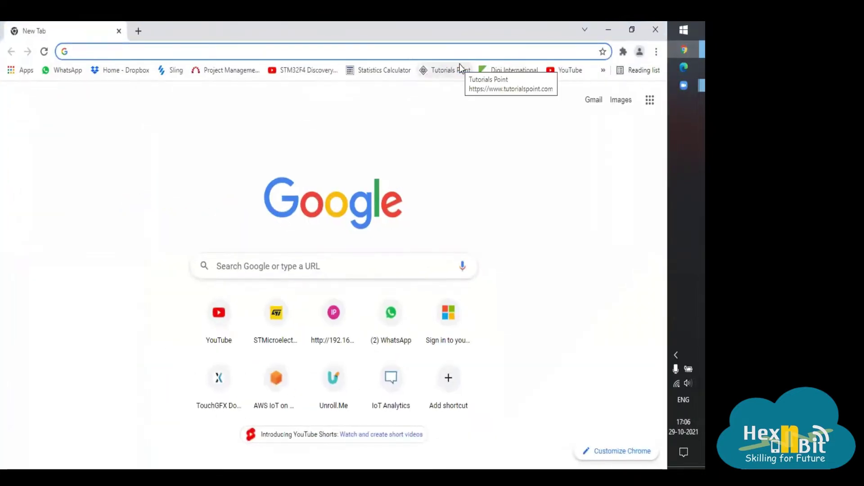
text(X)
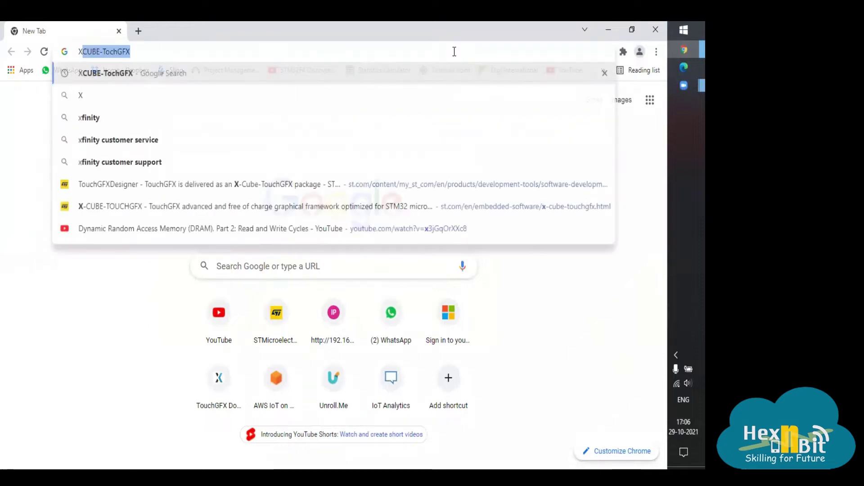
text(CUBE_T)
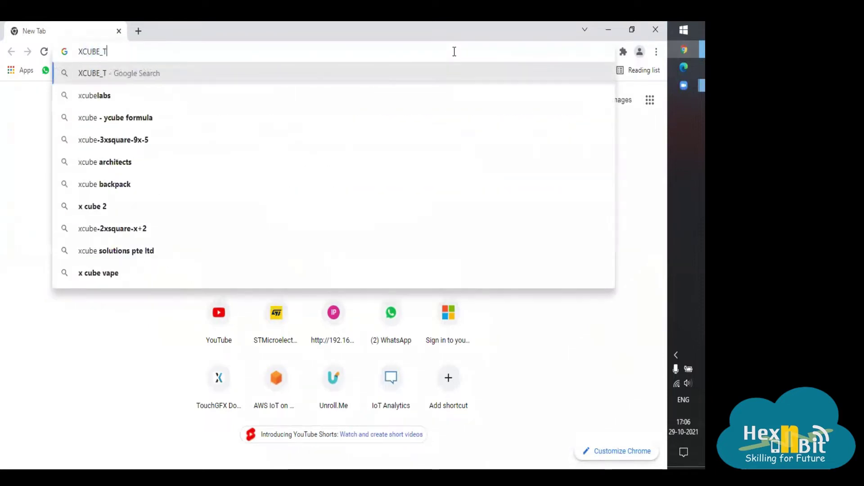
text(OUCHGFX)
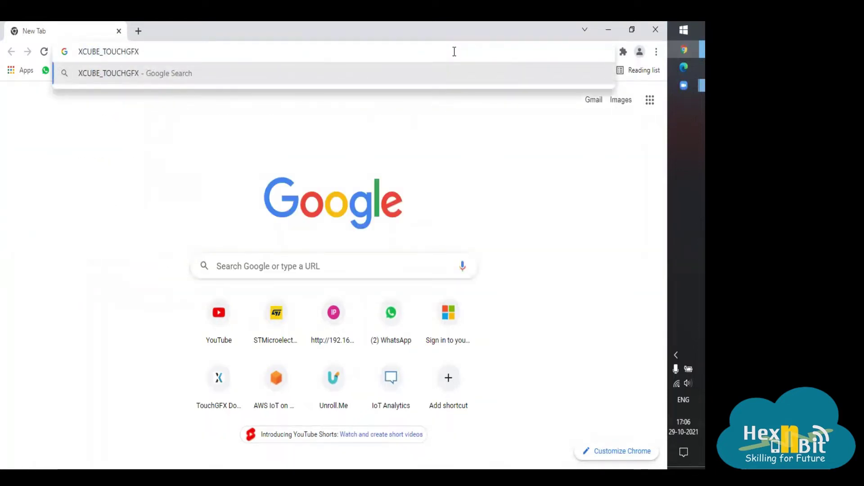
key(Return)
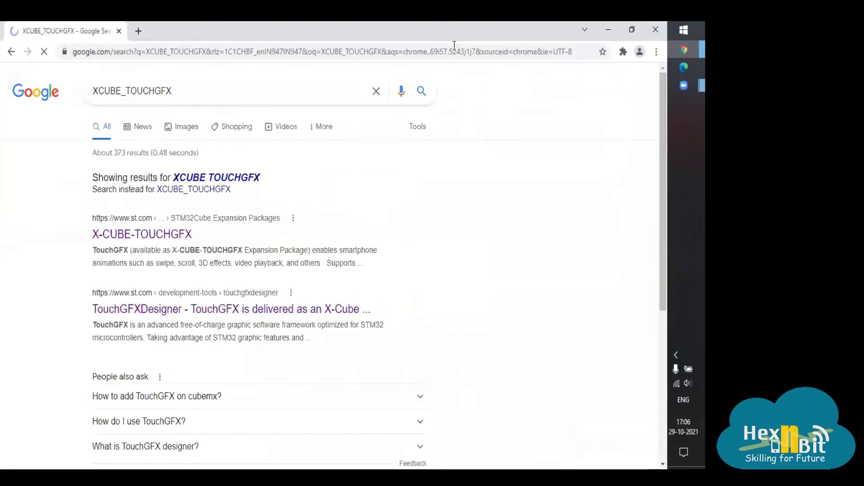
Open the X-CUBE-TOUCHGFX product page on st.com from the search results and locate its Get Software download option
click(116, 235)
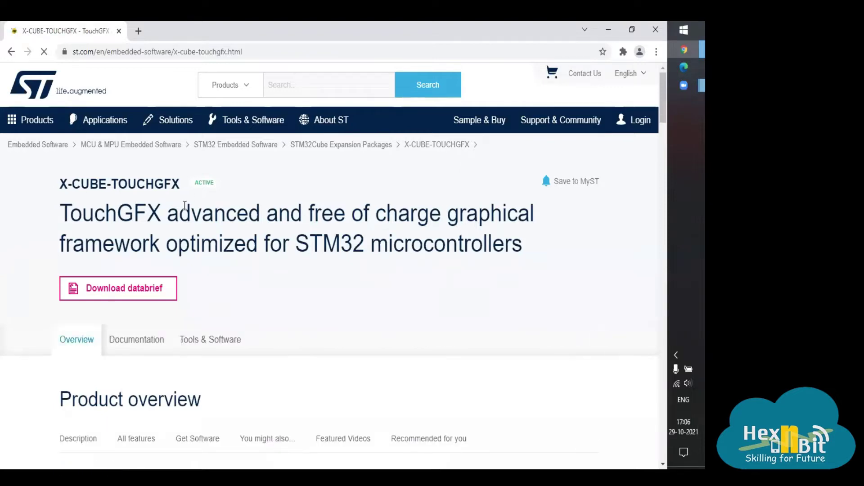
scroll(432, 265, down, 8)
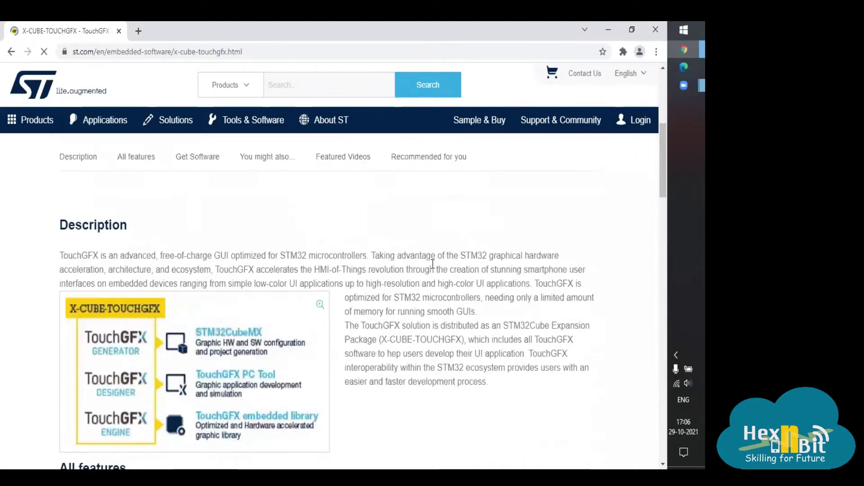
scroll(431, 265, down, 6)
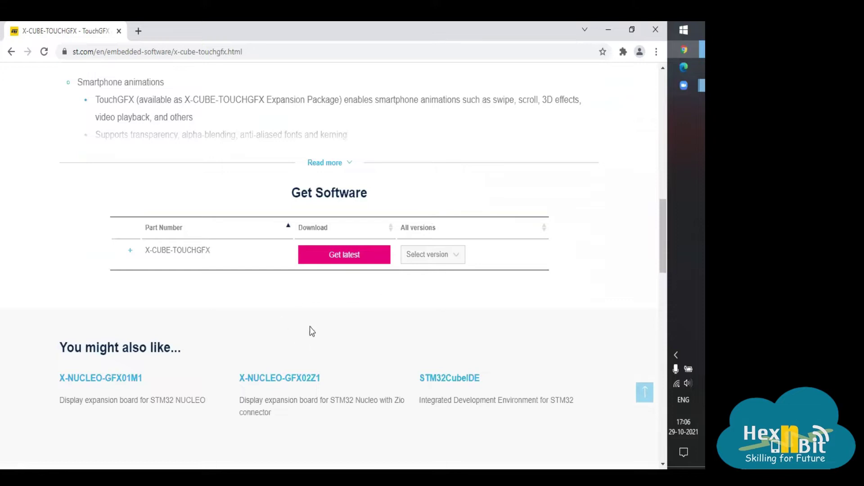
click(330, 254)
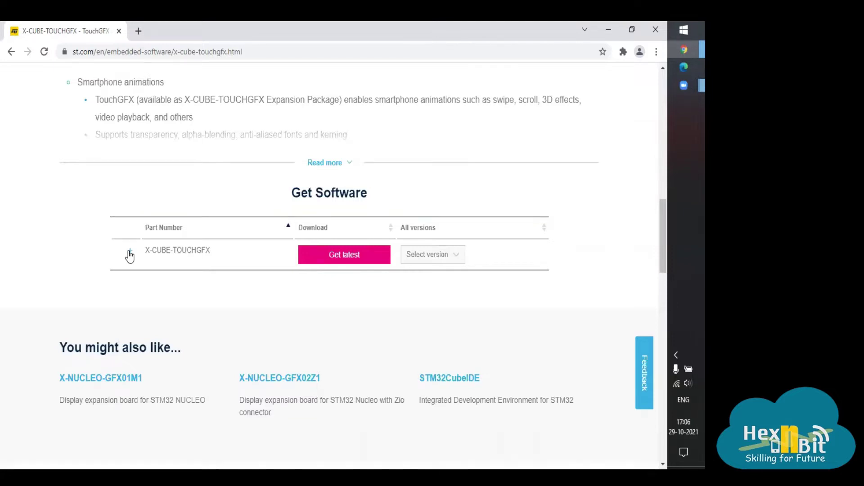
Expand the full feature list of X-CUBE-TOUCHGFX, review it, and return to the start of the product page
click(316, 165)
scroll(189, 298, up, 4)
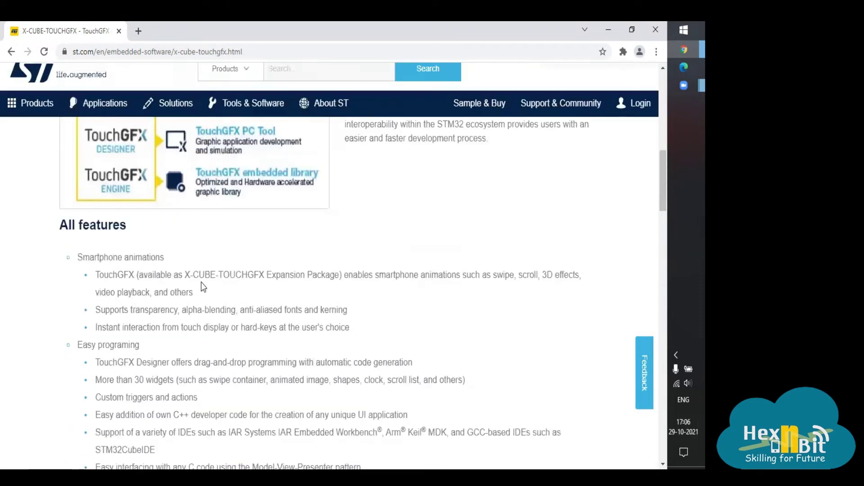
scroll(202, 287, down, 10)
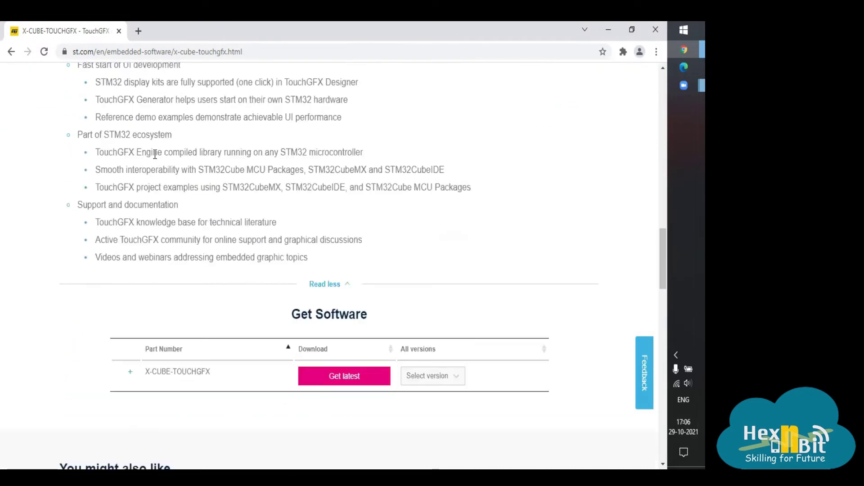
scroll(155, 155, up, 8)
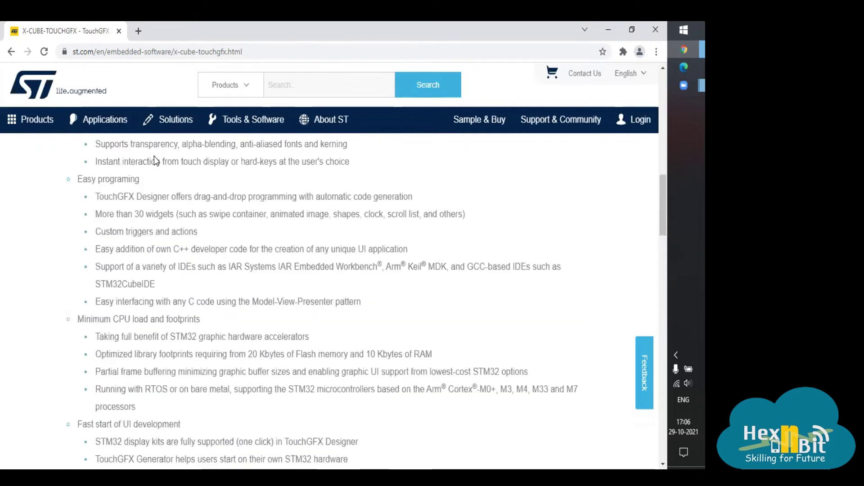
scroll(154, 158, up, 10)
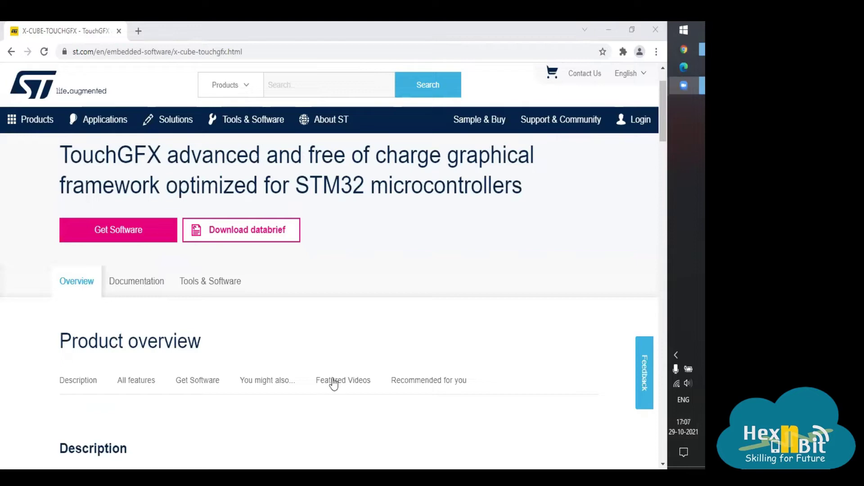
scroll(421, 322, up, 2)
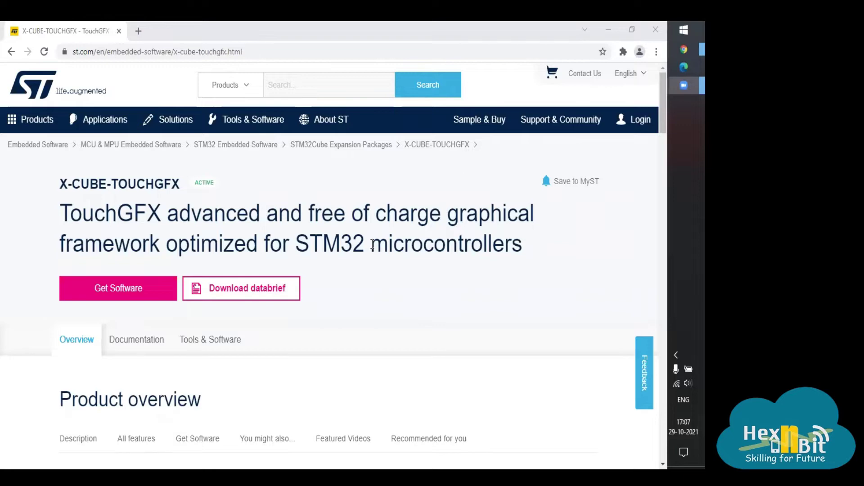
Minimize the browser, refresh the desktop and launch TouchGFX 4.18.0 Designer
click(610, 31)
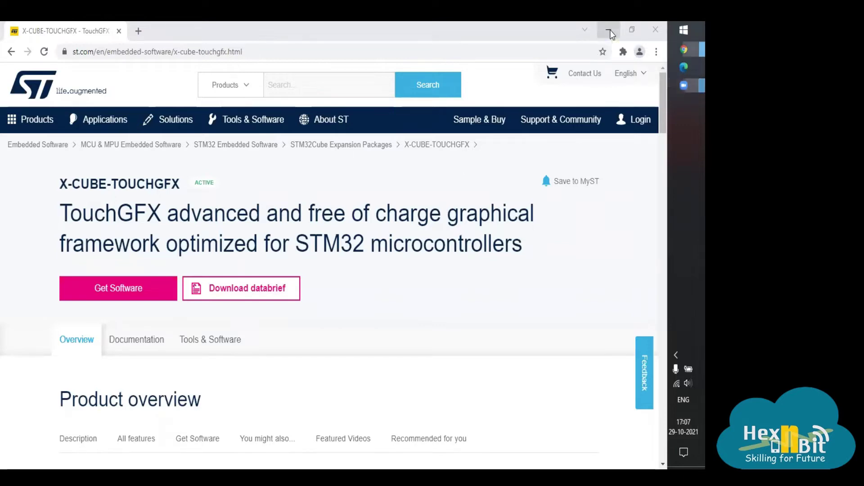
right_click(374, 112)
click(591, 55)
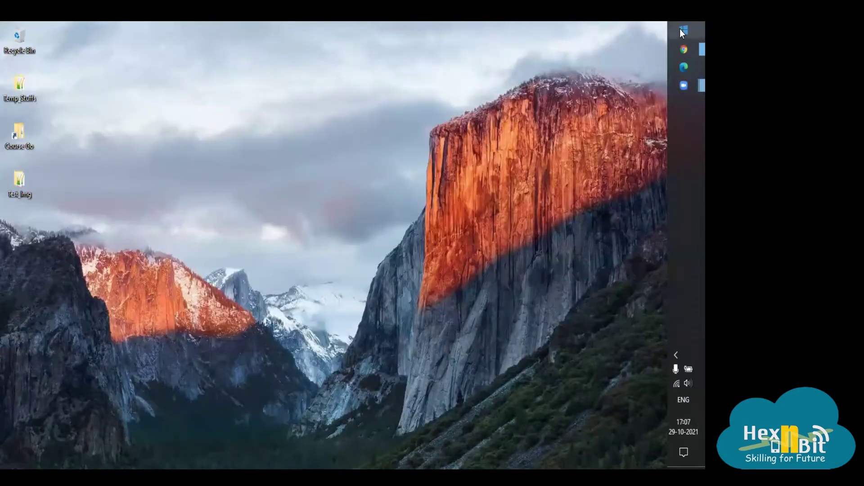
click(681, 30)
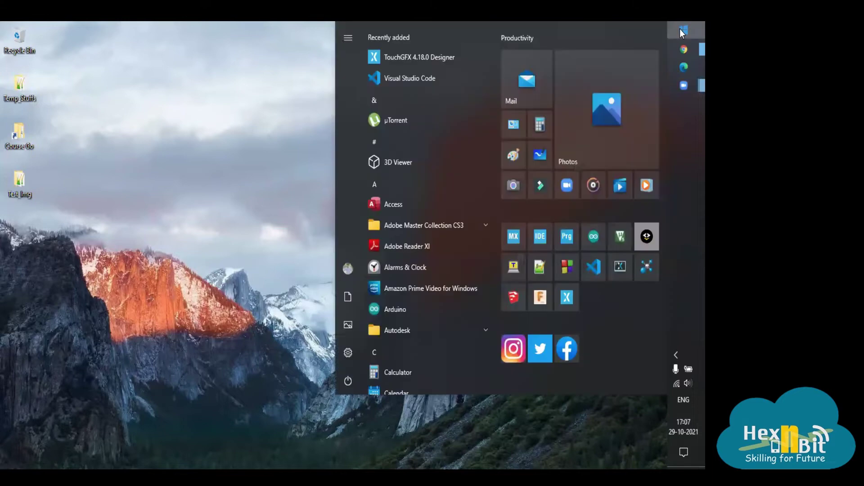
click(572, 306)
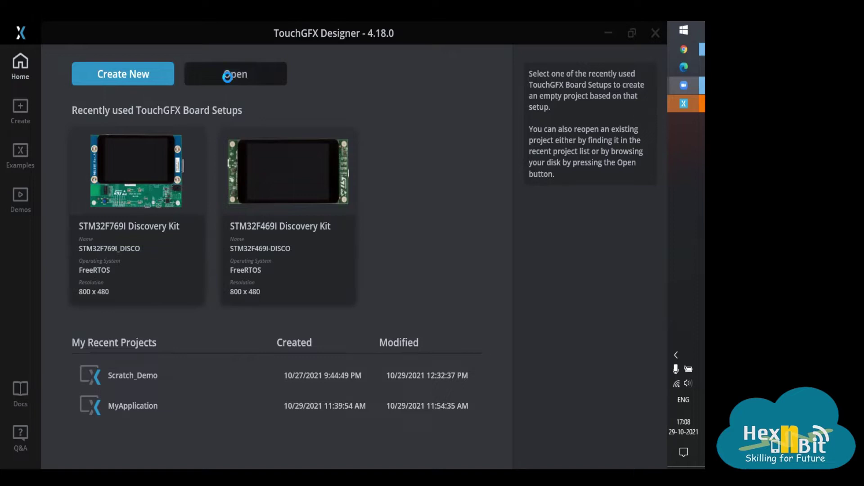
Open the new-project page and look through the complete list of available board setups
click(20, 109)
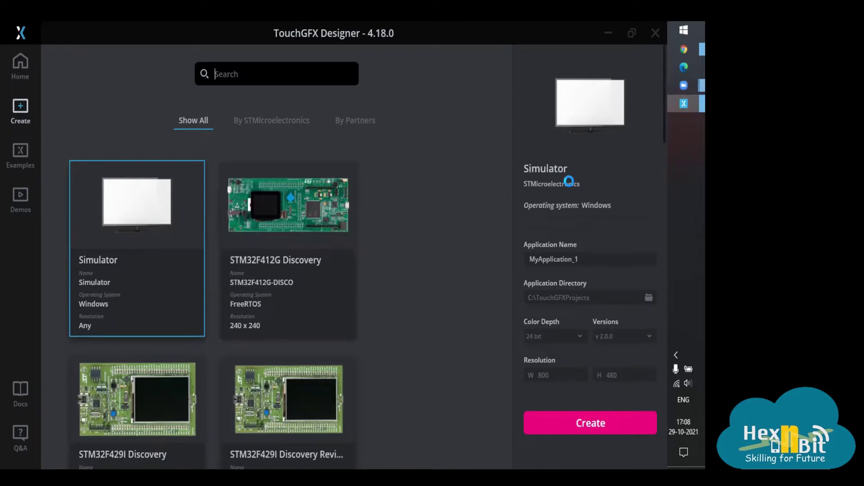
scroll(260, 314, down, 5)
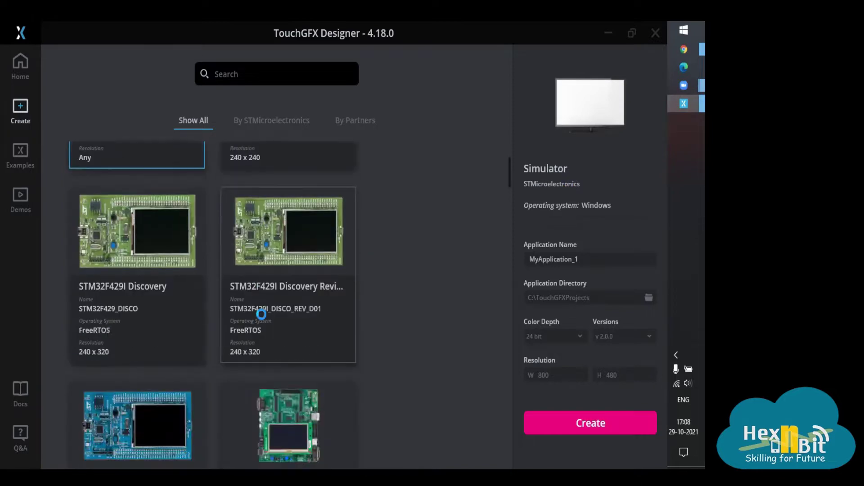
scroll(260, 315, down, 11)
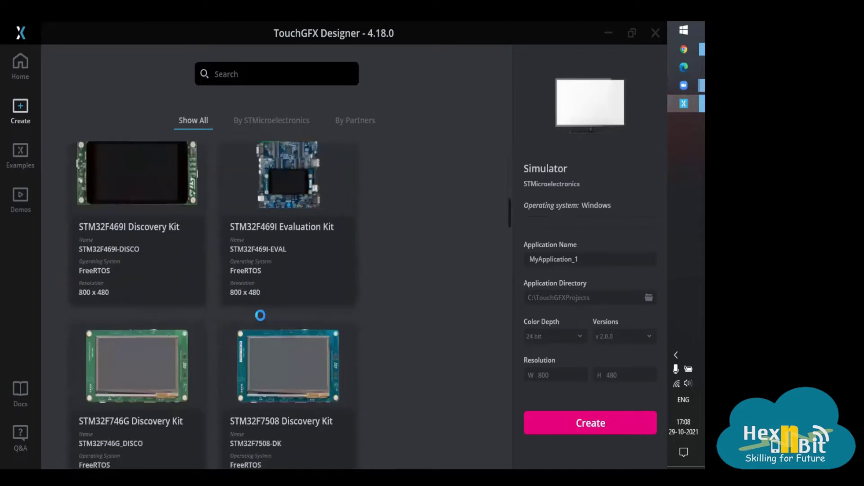
scroll(260, 315, down, 12)
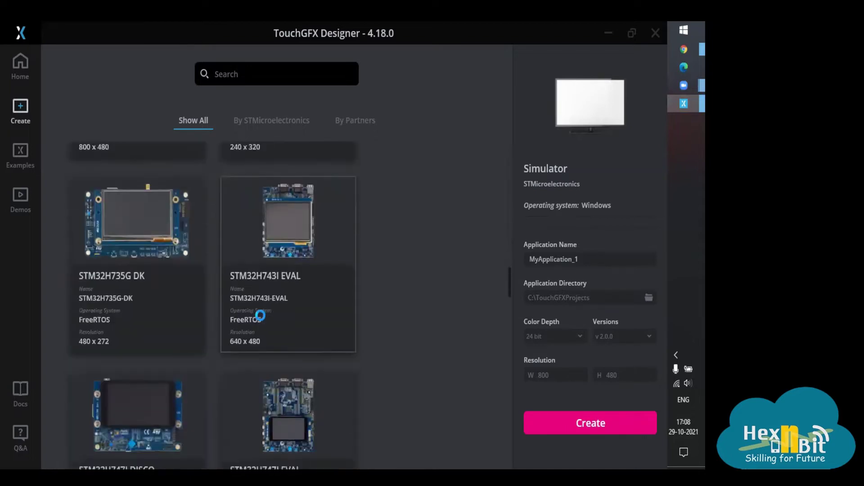
scroll(261, 315, down, 12)
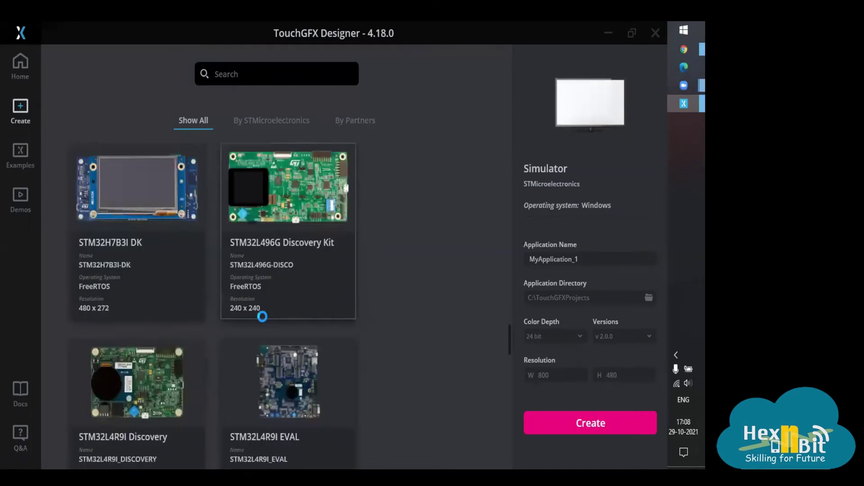
scroll(262, 316, down, 5)
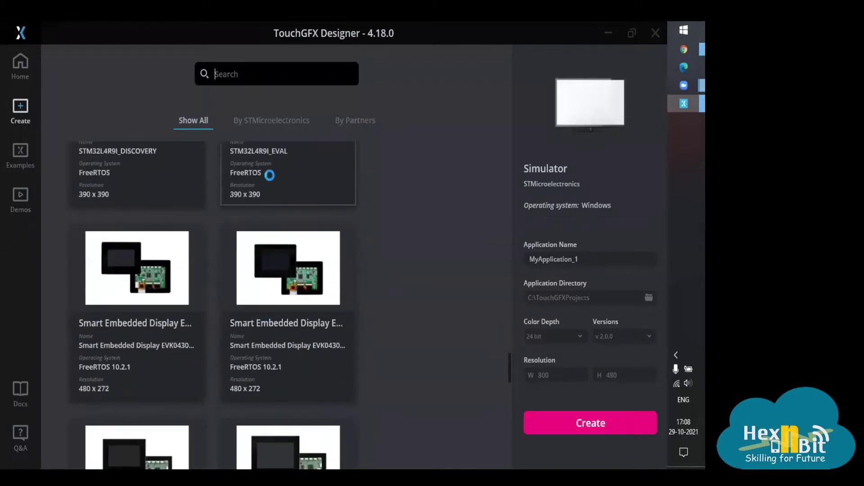
scroll(201, 338, down, 10)
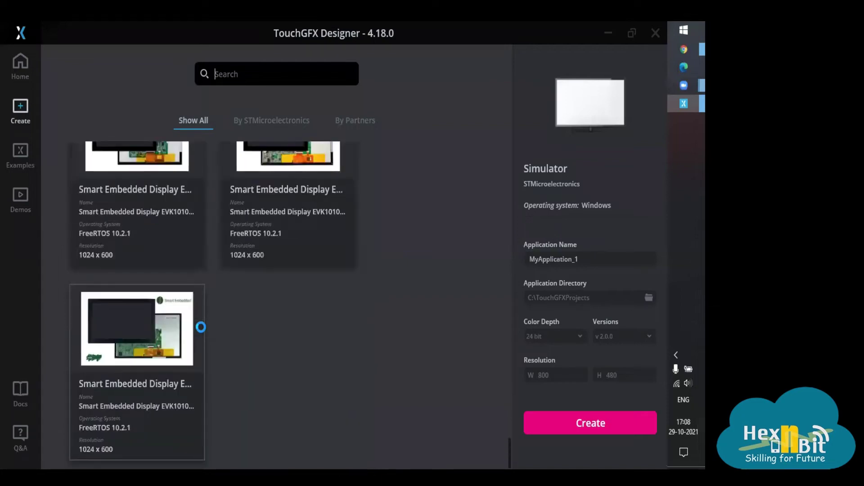
Review the board setups by STMicroelectronics and those by partners, then show all boards again
click(242, 122)
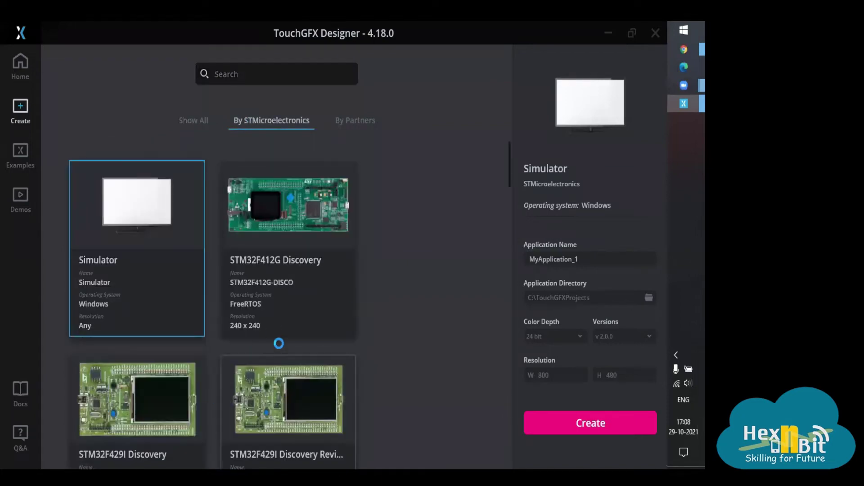
scroll(266, 339, down, 10)
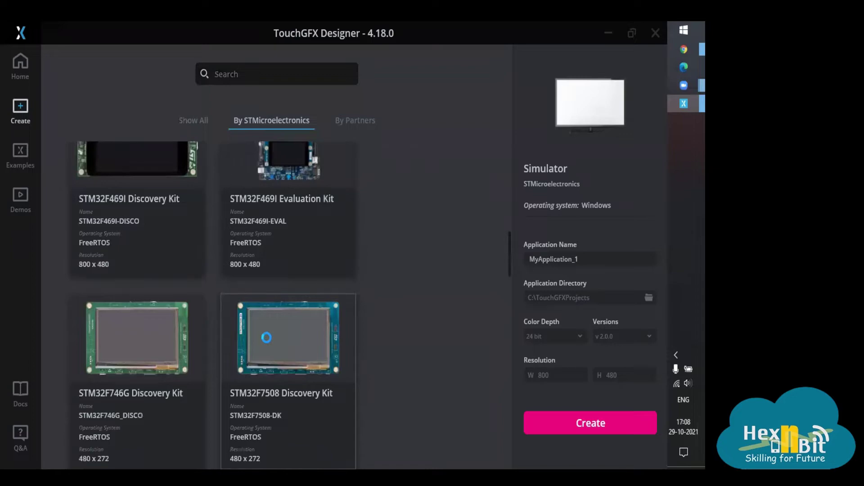
scroll(267, 338, down, 5)
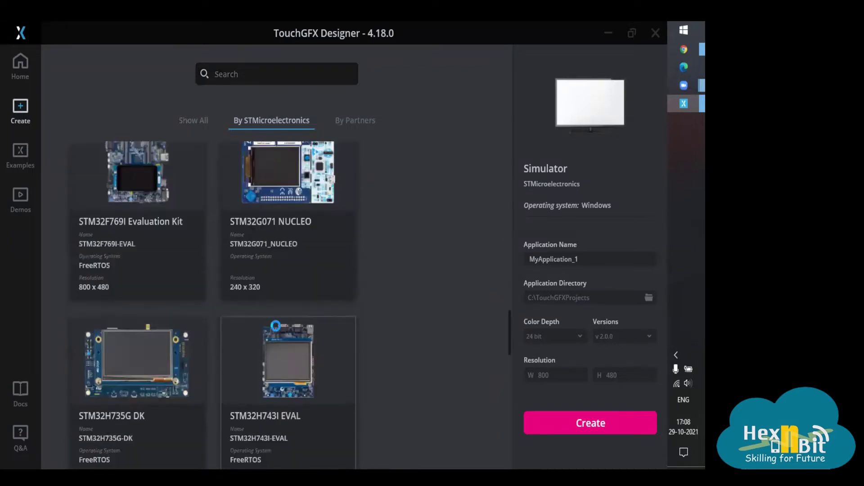
click(350, 118)
scroll(229, 338, down, 5)
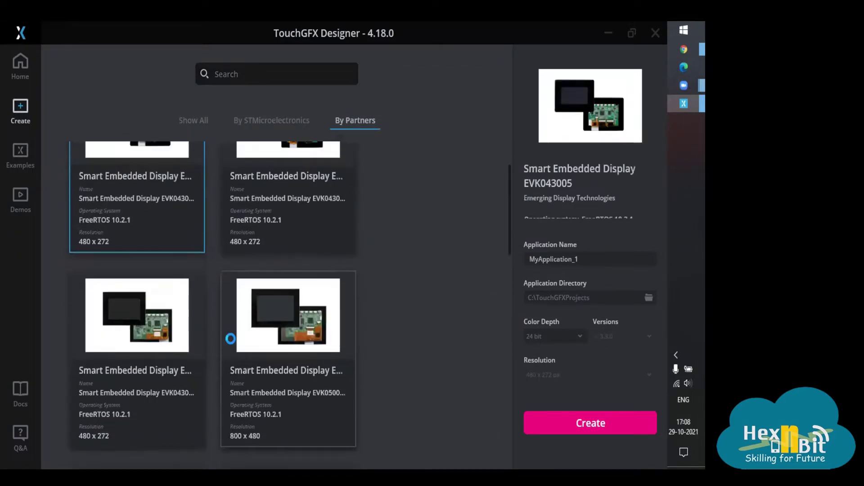
scroll(232, 339, up, 5)
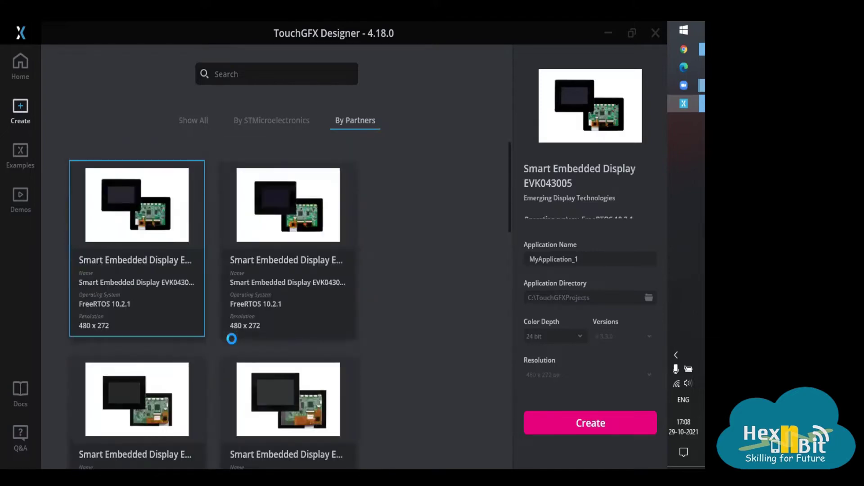
click(190, 118)
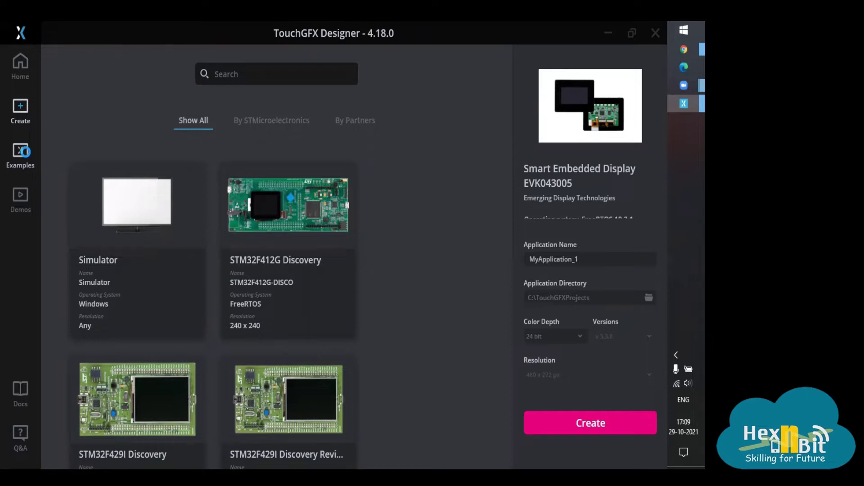
Open the example applications and look through the list from Blank UI to Scrollable Container Example and back
click(23, 152)
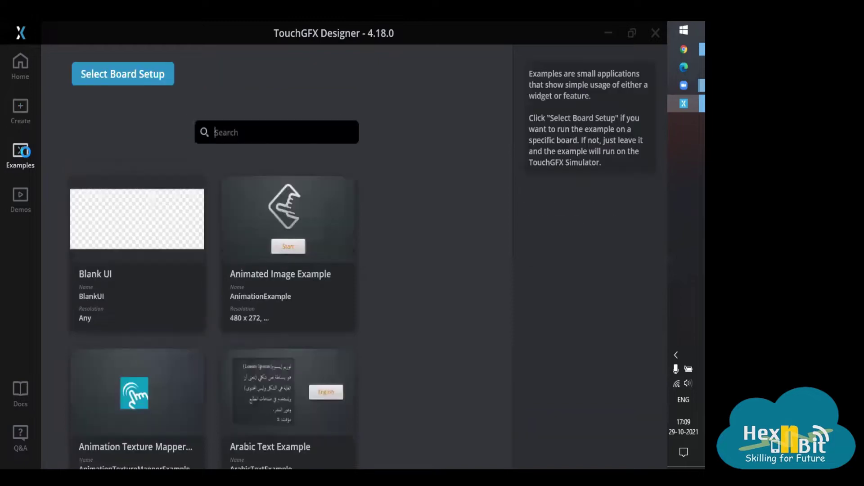
scroll(232, 238, down, 15)
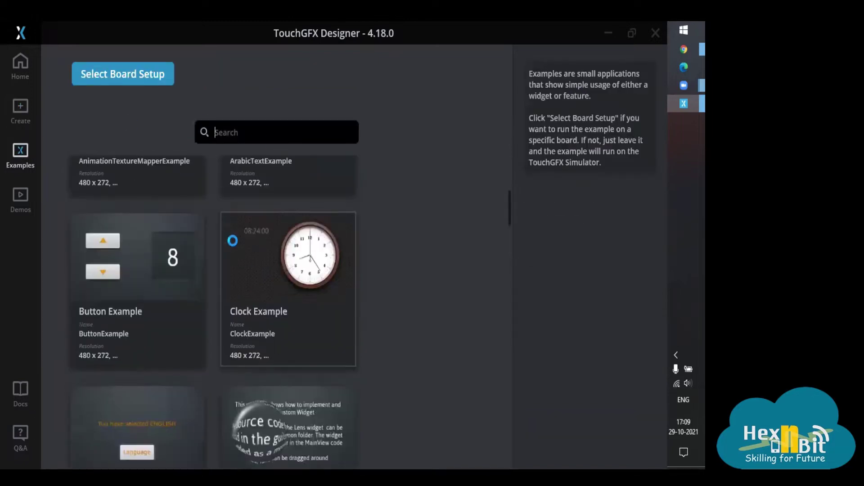
scroll(232, 241, down, 3)
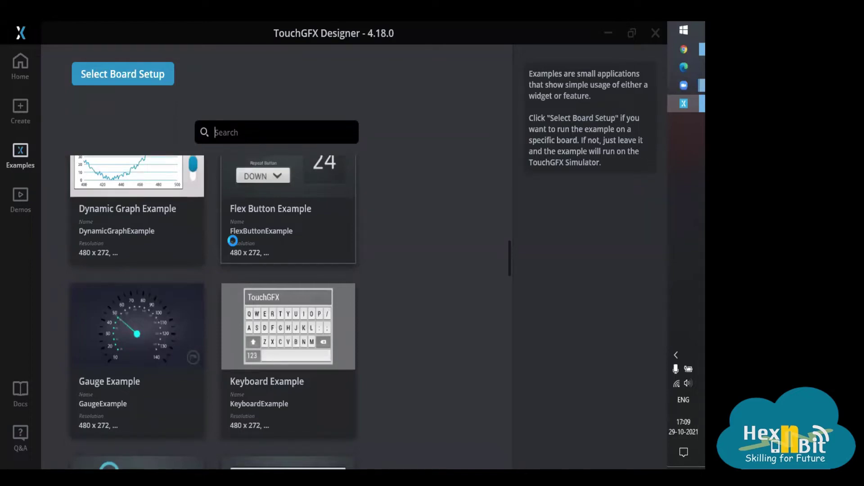
scroll(250, 405, down, 10)
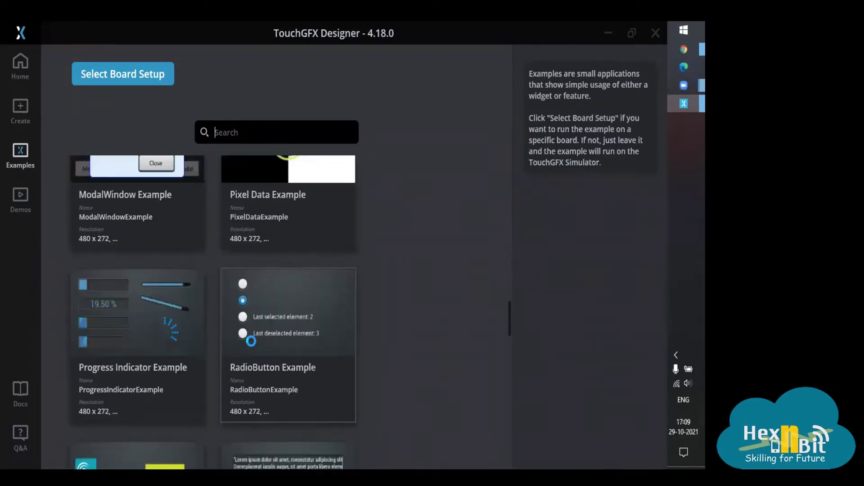
scroll(251, 341, down, 3)
scroll(250, 341, up, 9)
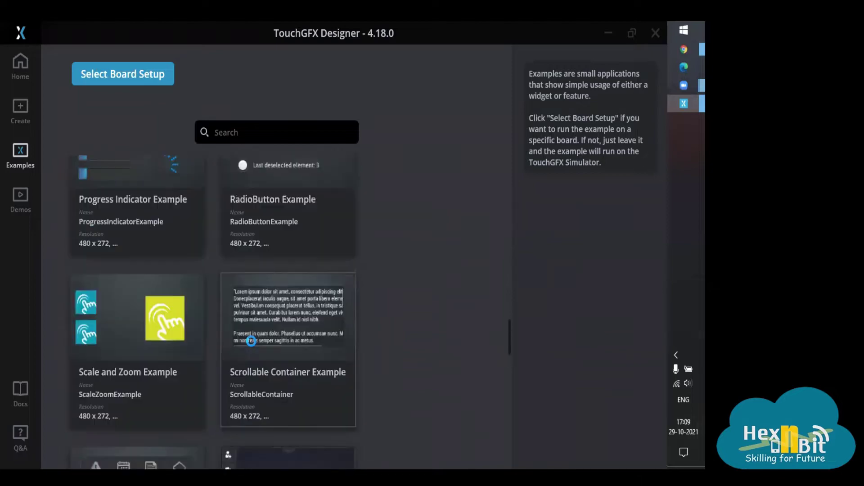
scroll(252, 342, up, 12)
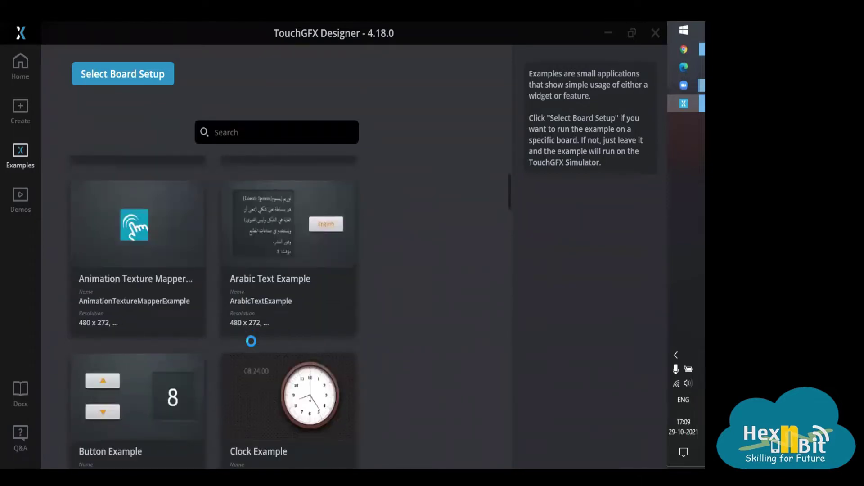
scroll(251, 341, up, 3)
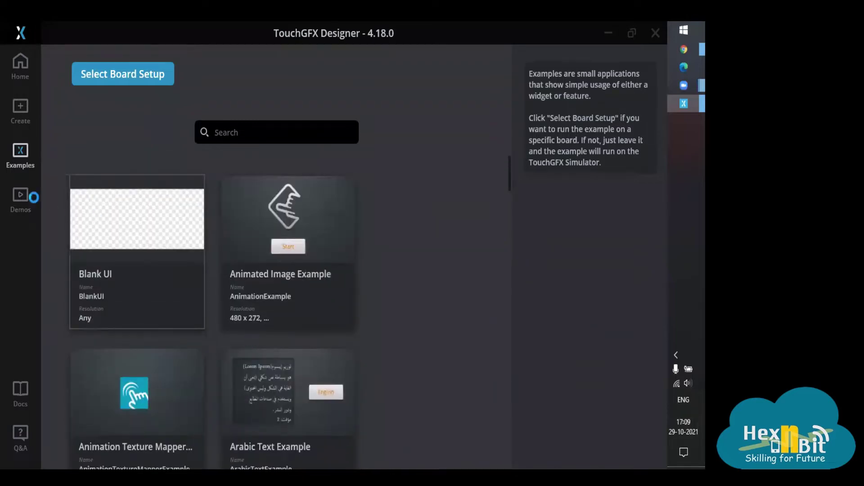
Open the demo applications and look through the list down to TouchGFX Demo 4 and back
click(19, 195)
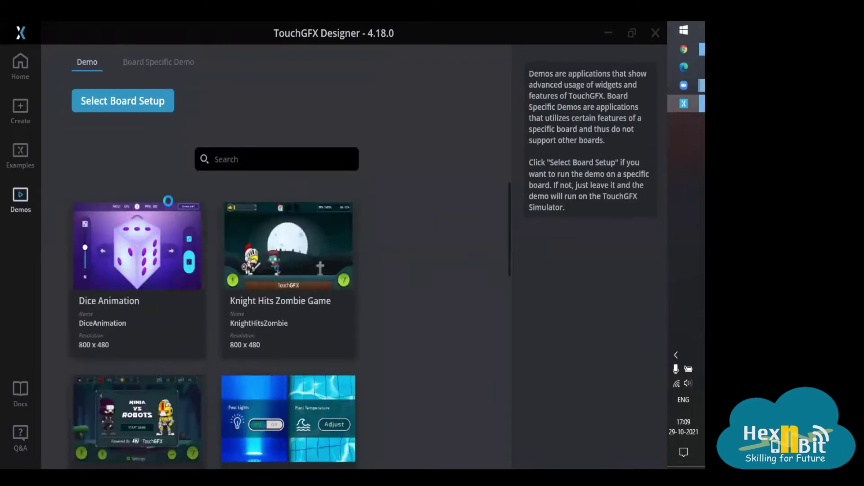
scroll(279, 252, down, 3)
scroll(276, 192, down, 7)
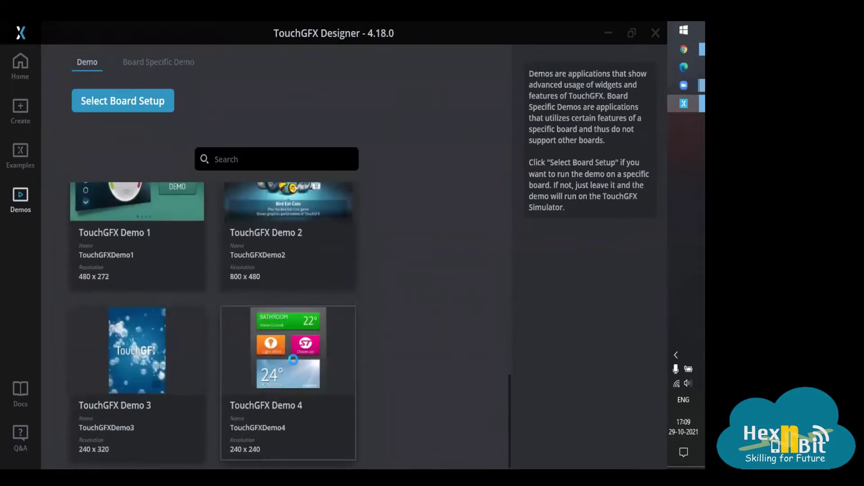
scroll(293, 360, up, 10)
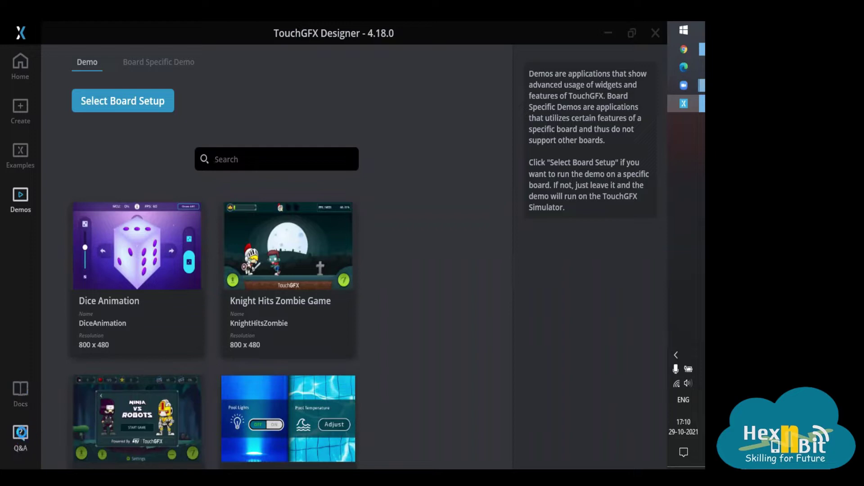
Open the online TouchGFX documentation, skim its welcome page and expand the list of tutorials
click(22, 395)
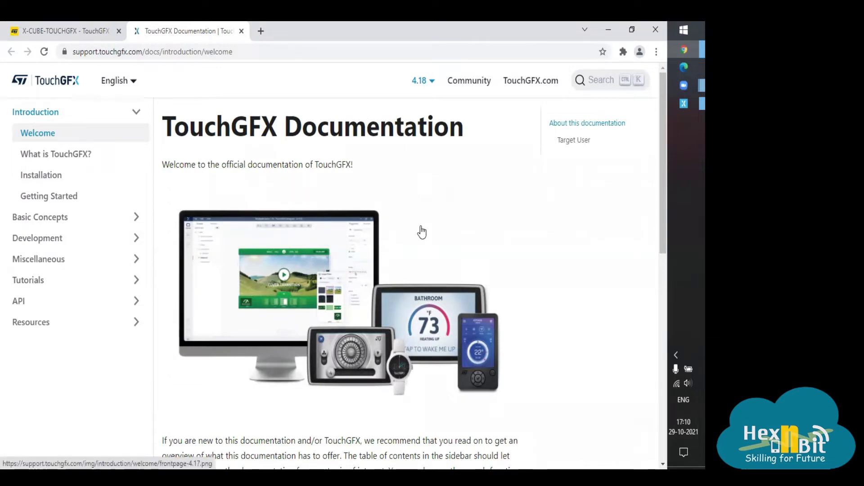
scroll(422, 232, down, 10)
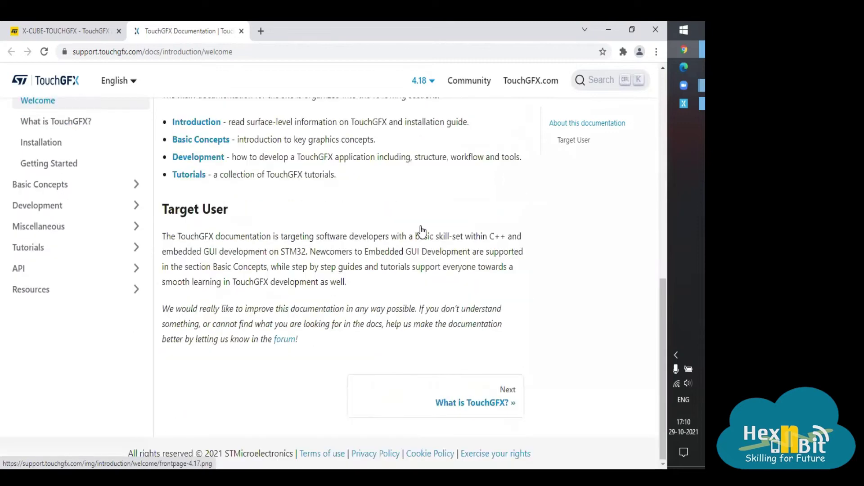
scroll(422, 231, up, 10)
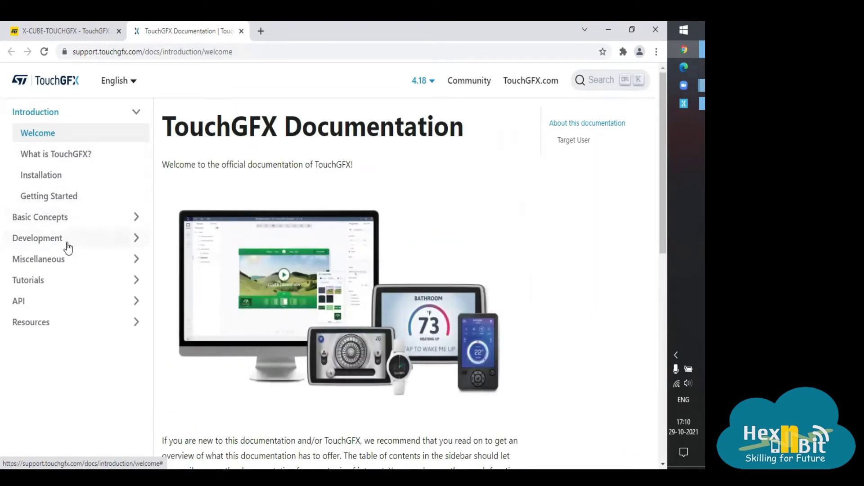
click(73, 280)
scroll(72, 281, down, 1)
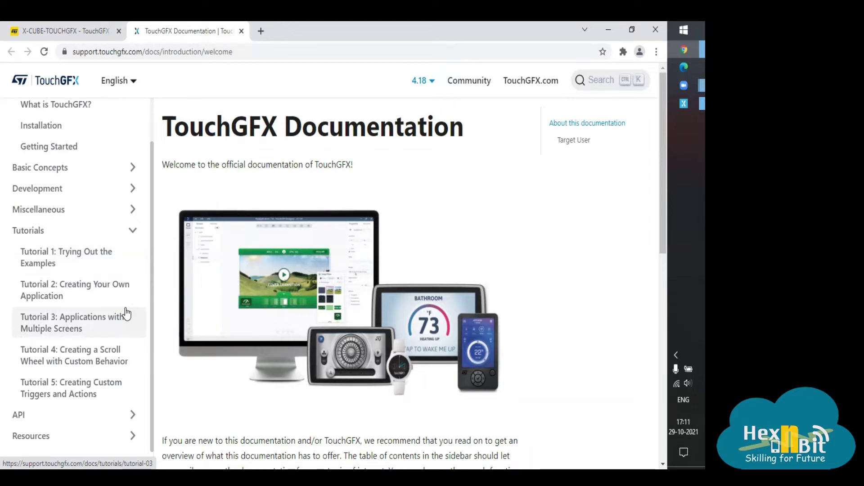
Switch back to TouchGFX Designer and select the STM32F769I Discovery Kit by STMicroelectronics for a new project
key(alt+Tab)
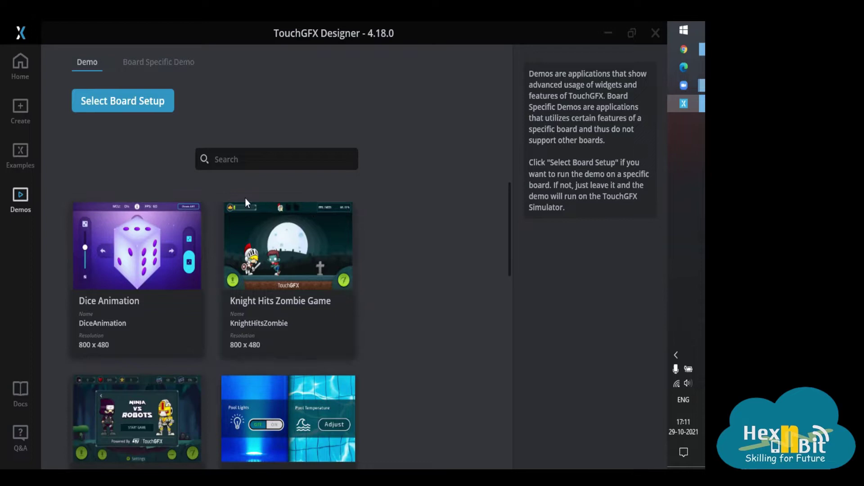
click(14, 110)
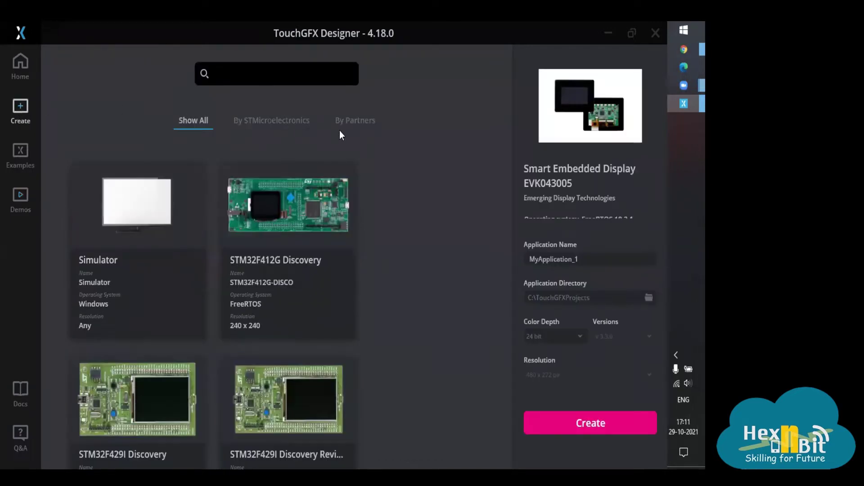
click(288, 124)
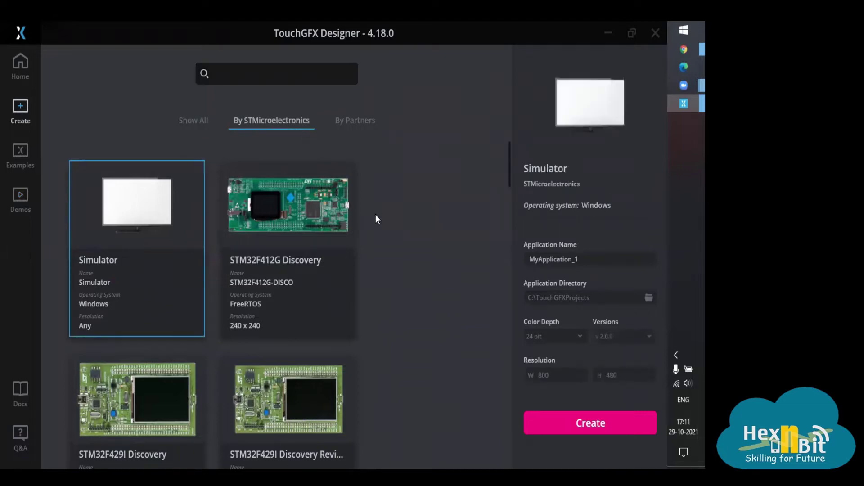
scroll(377, 220, down, 10)
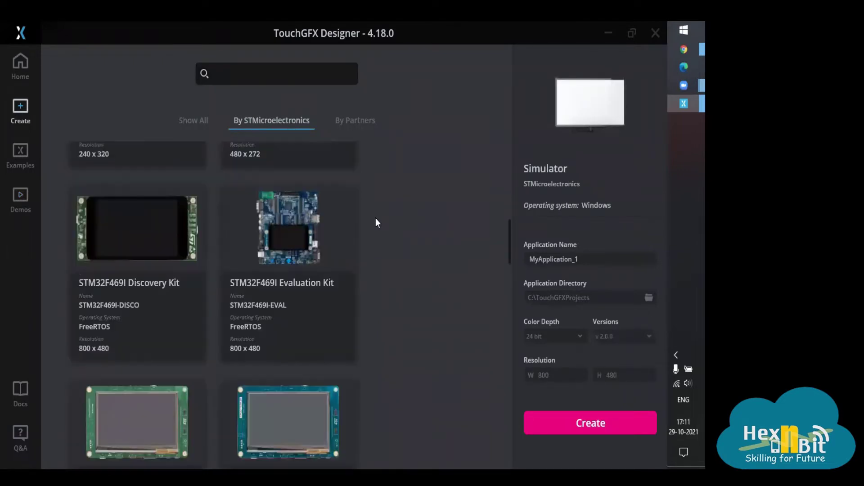
scroll(378, 223, down, 6)
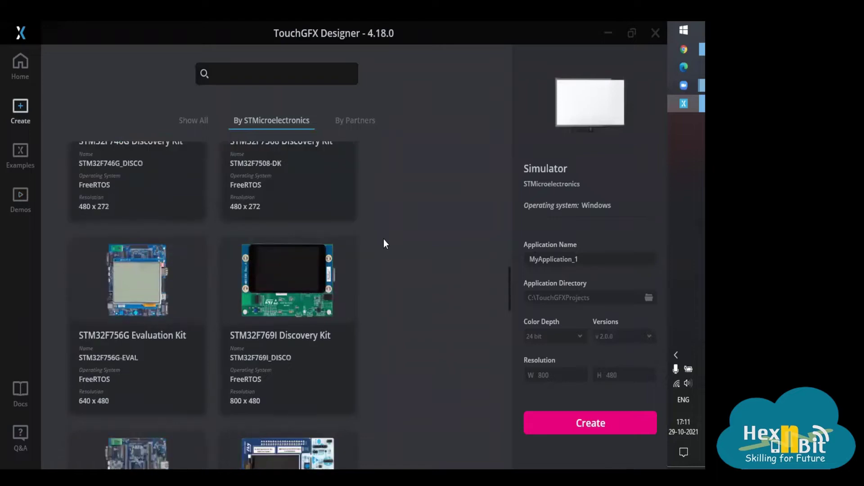
click(287, 343)
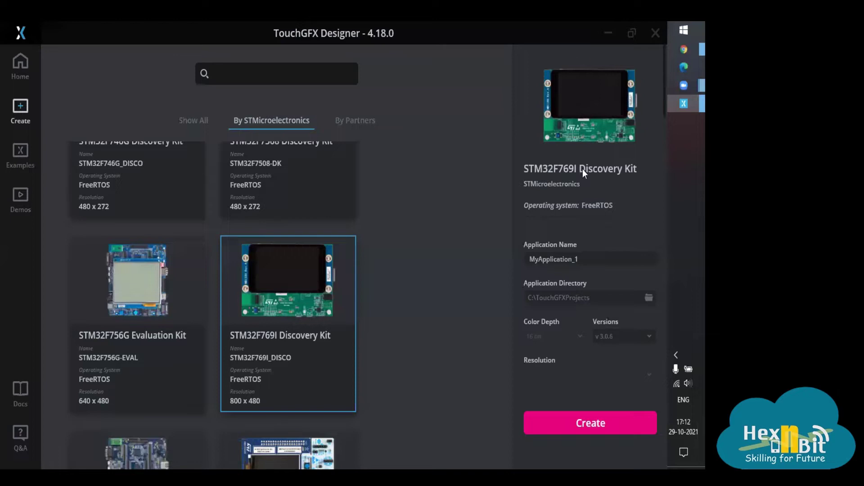
Name the new application Demo_Scratch
drag(593, 256, 520, 260)
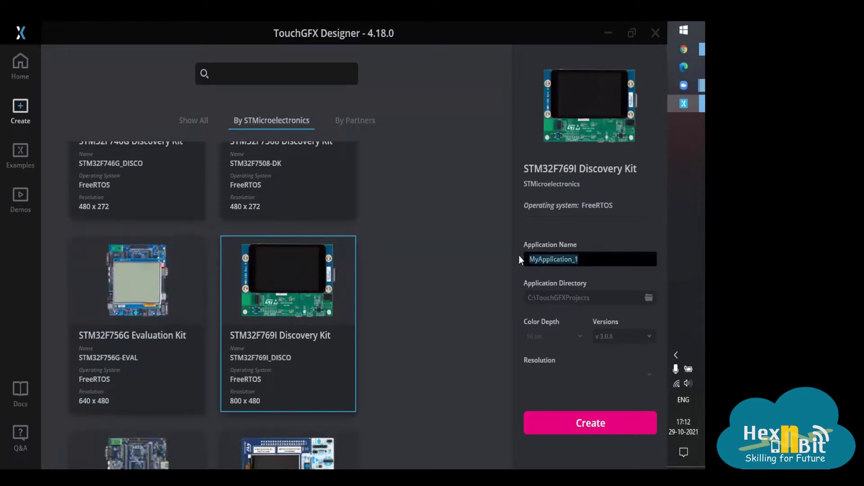
text(Demo)
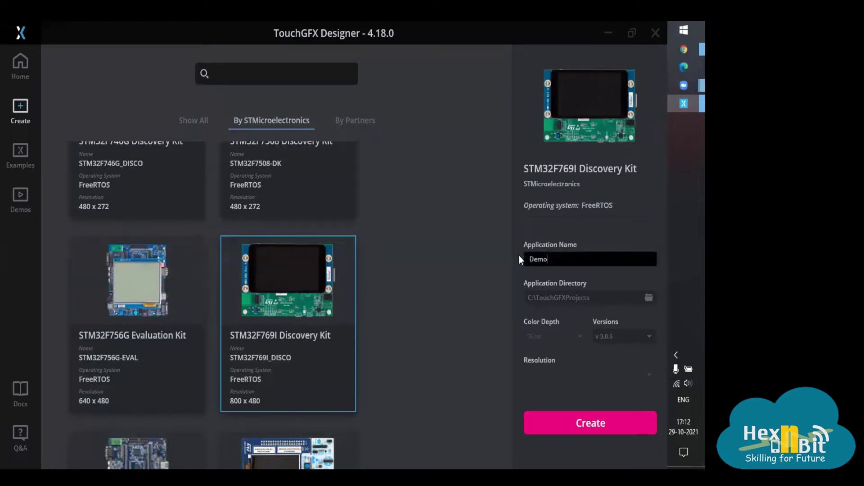
text(_Scratch)
Set the application directory to D:\TouchGFX_Projects and create the project
click(569, 299)
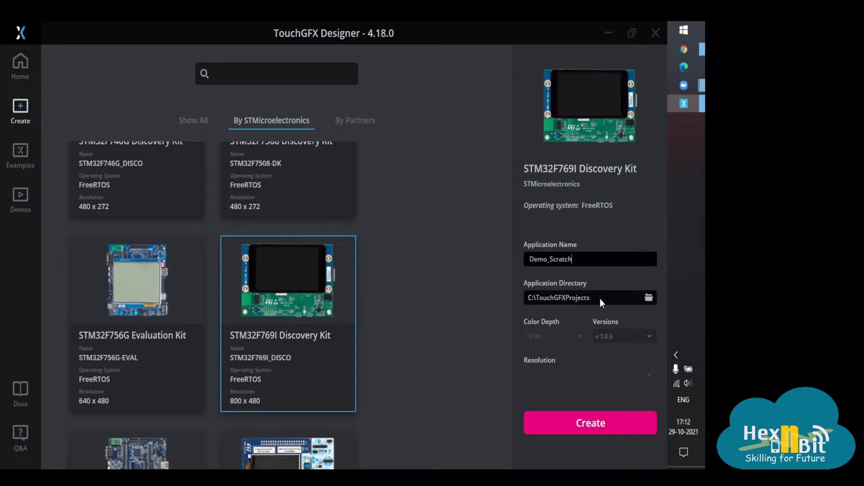
click(650, 302)
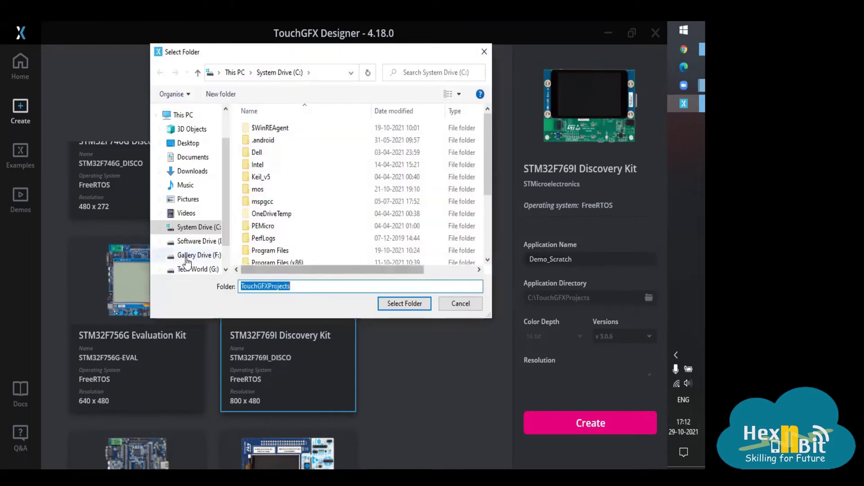
click(185, 243)
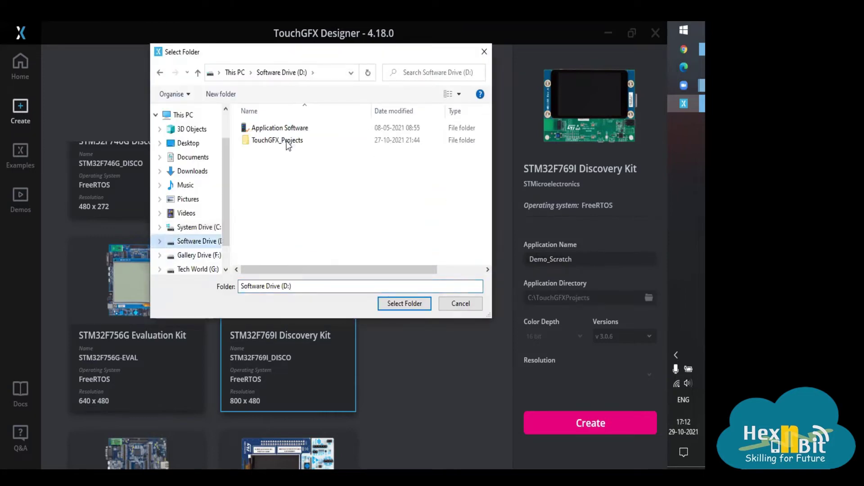
click(289, 143)
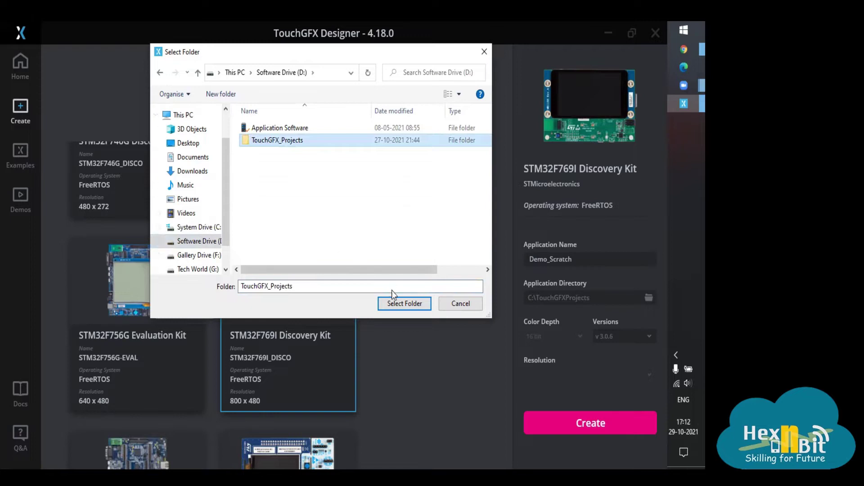
click(398, 304)
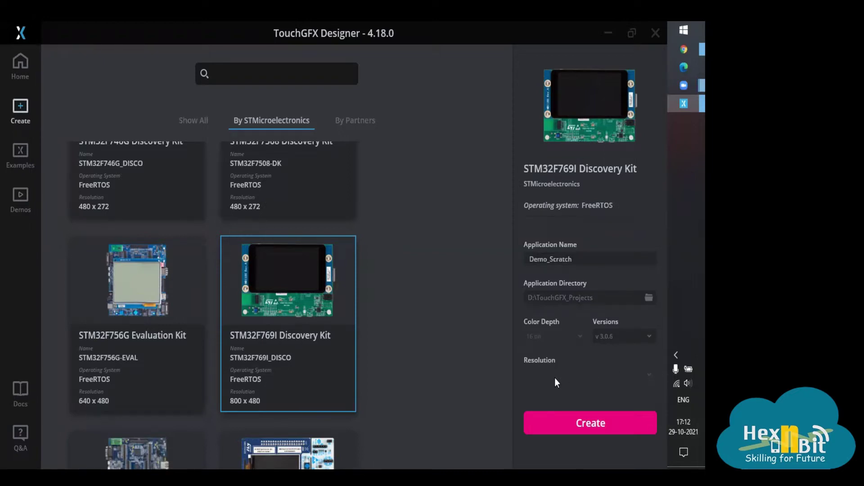
click(569, 424)
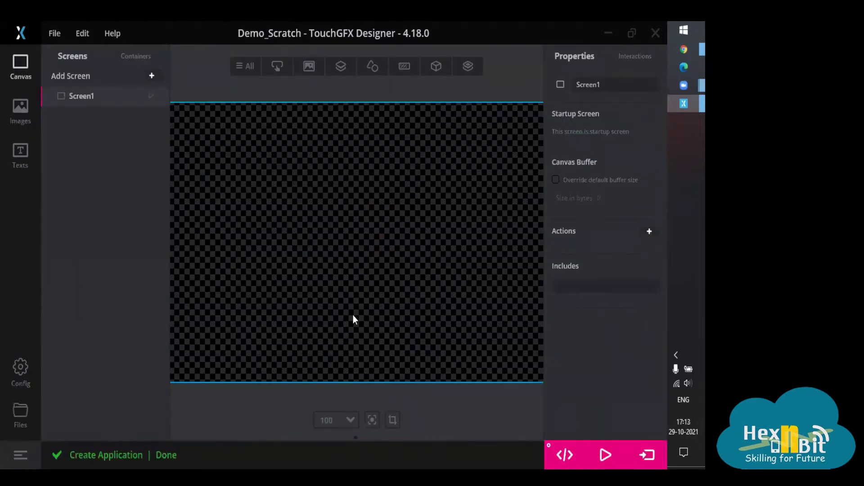
Skim the complete list of available widgets from buttons down to custom containers, with the whole screen area in view
scroll(353, 303, down, 2)
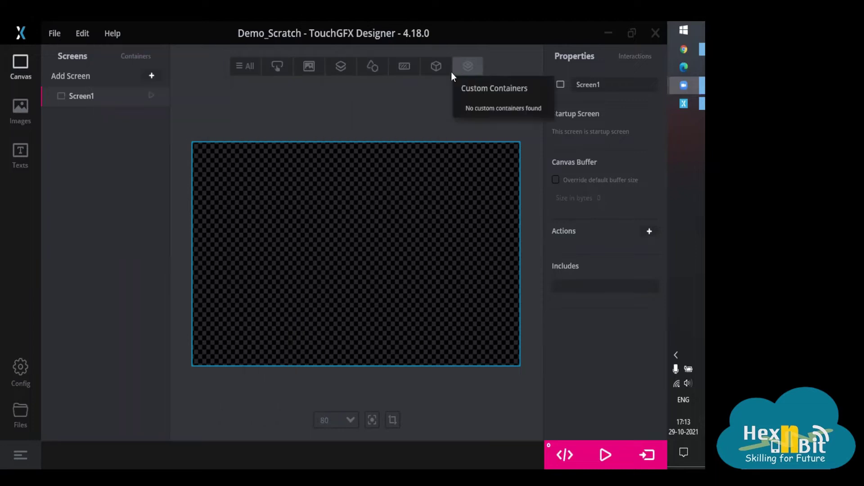
mouse_move(245, 66)
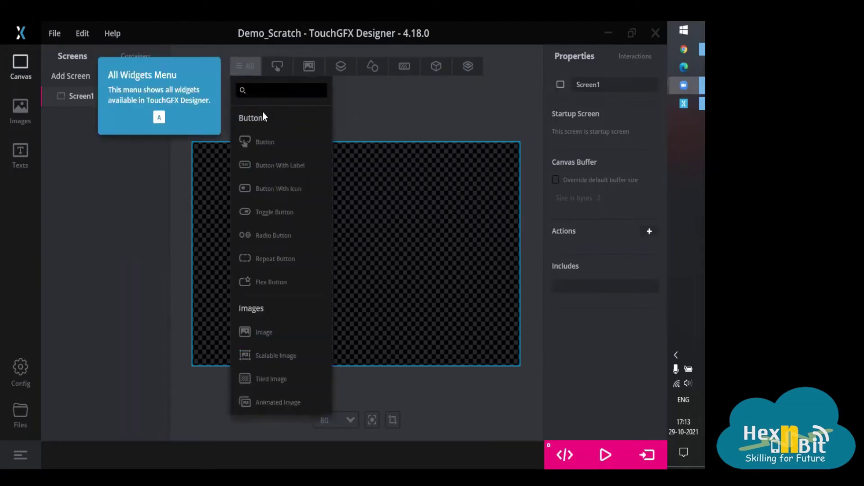
scroll(266, 149, down, 2)
scroll(266, 149, down, 10)
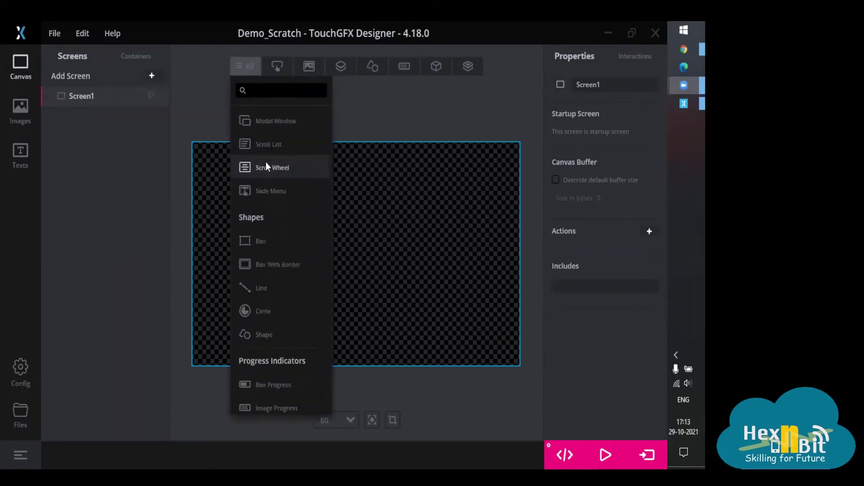
scroll(266, 163, down, 5)
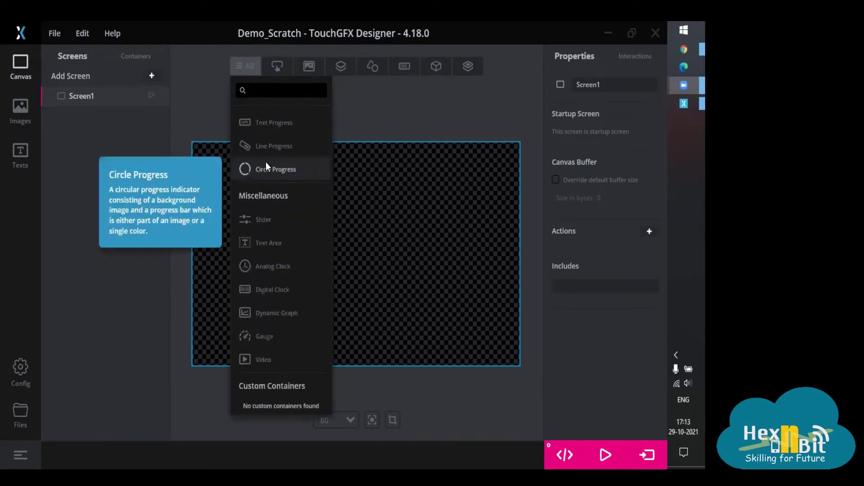
scroll(266, 164, up, 6)
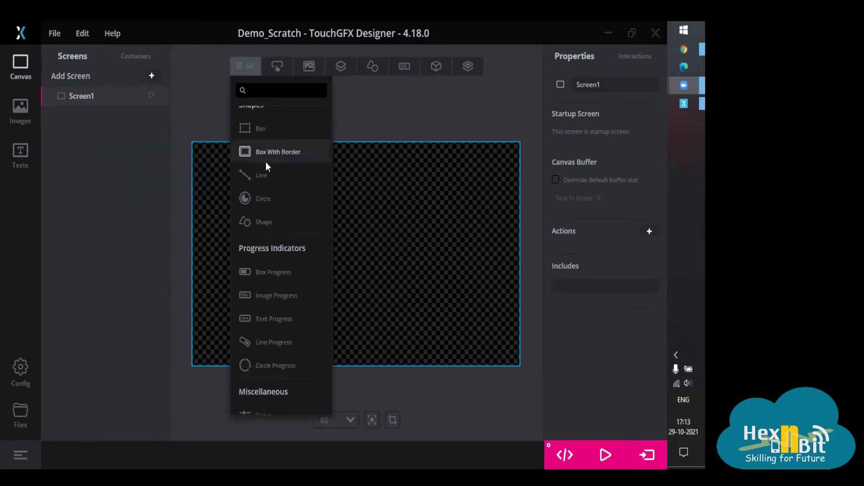
scroll(265, 162, up, 6)
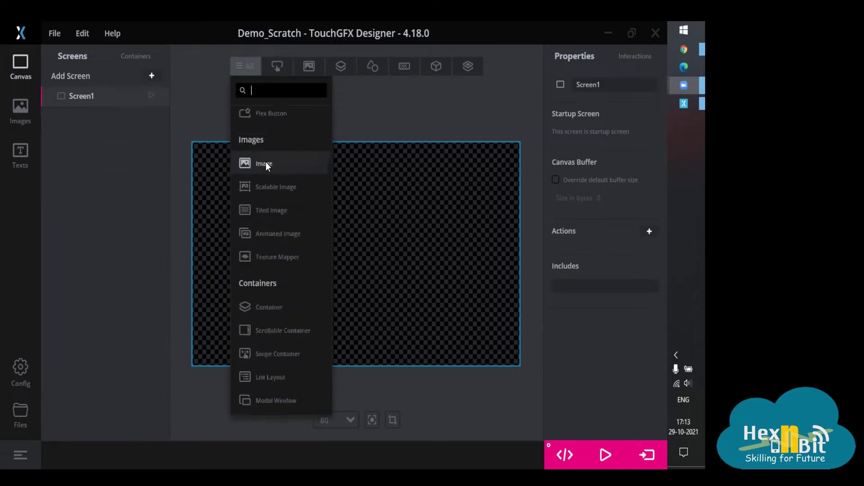
Examine the widget categories one by one: buttons, images, containers, shapes, progress indicators, miscellaneous and custom containers
mouse_move(282, 68)
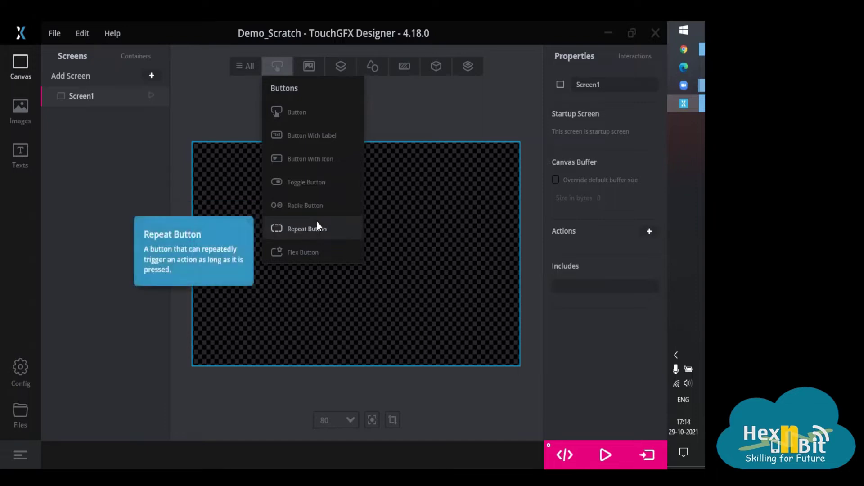
mouse_move(307, 74)
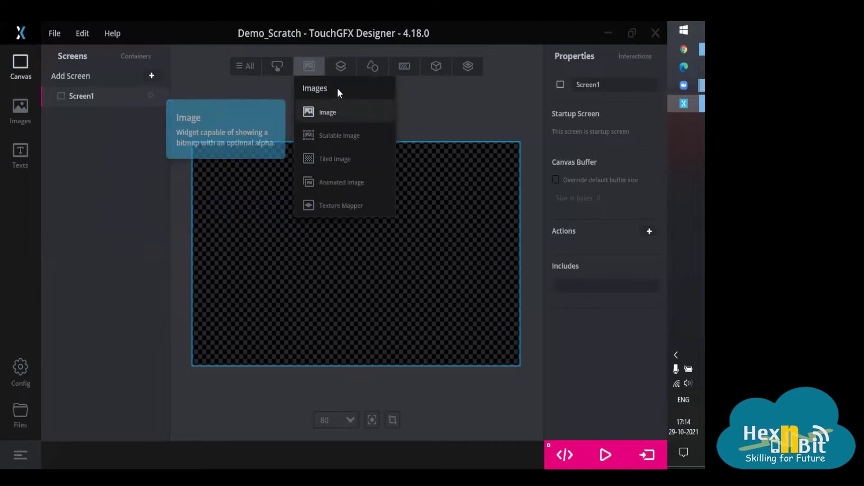
mouse_move(340, 72)
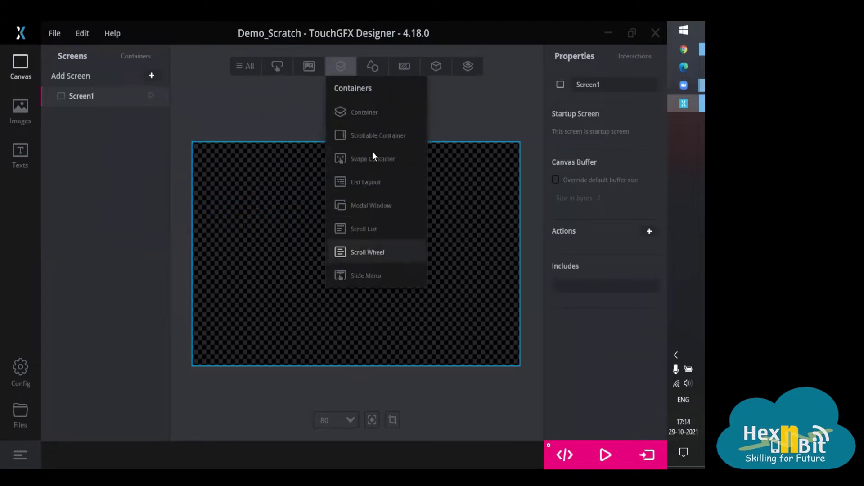
mouse_move(371, 69)
mouse_move(409, 63)
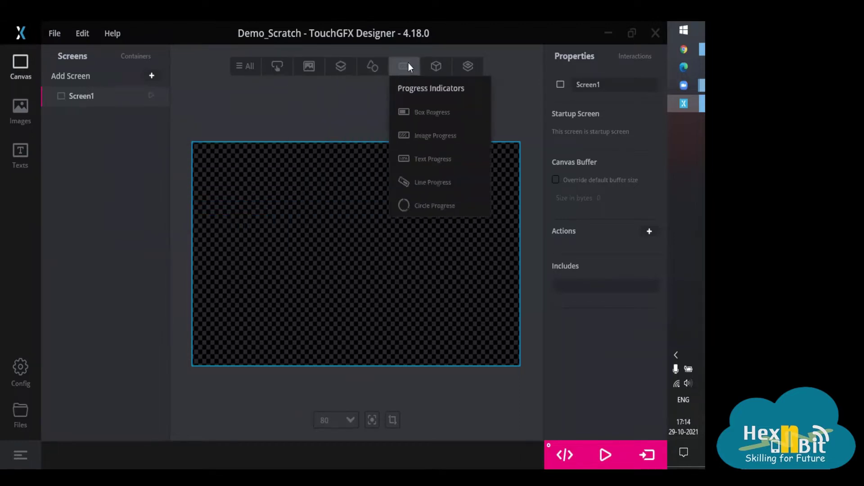
mouse_move(435, 72)
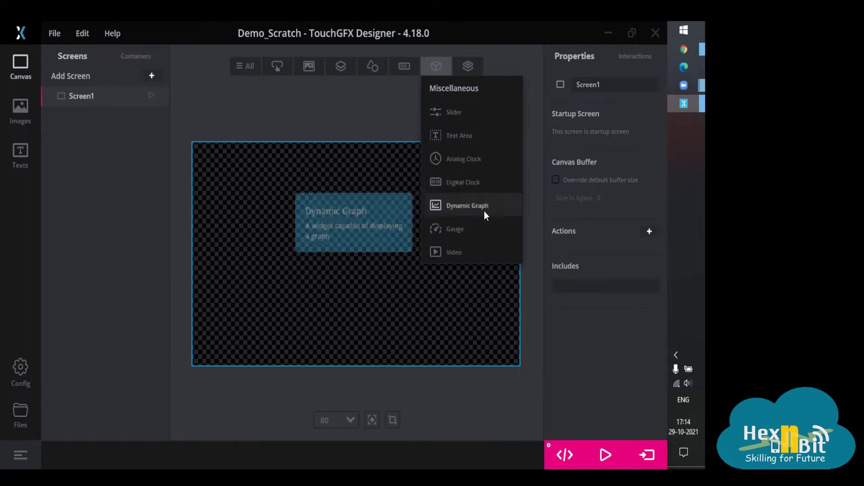
mouse_move(470, 72)
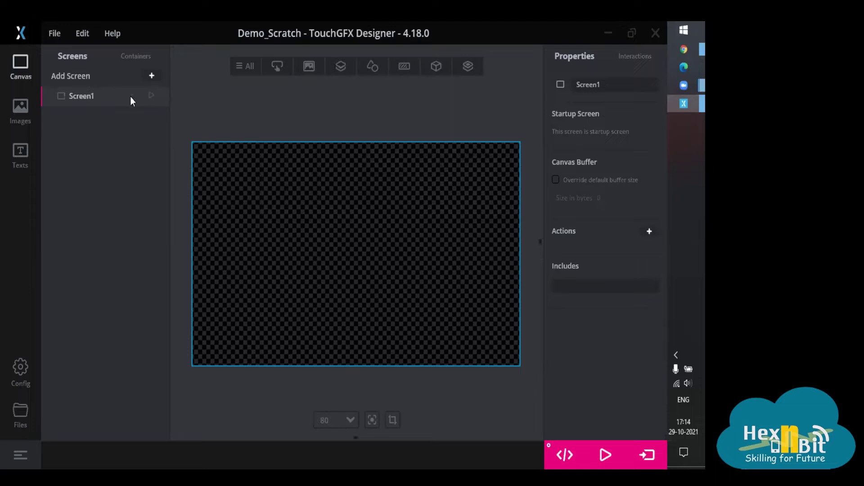
View the project's image asset overview, checking back on the canvas in between
click(23, 112)
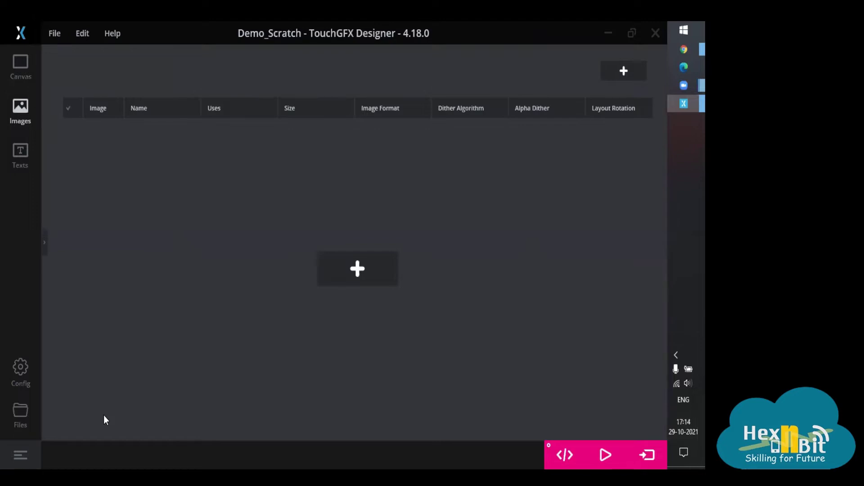
click(23, 74)
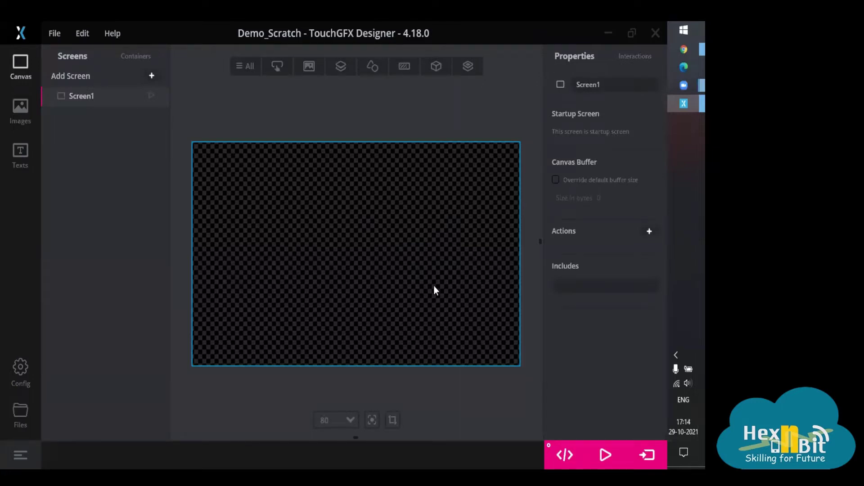
click(20, 110)
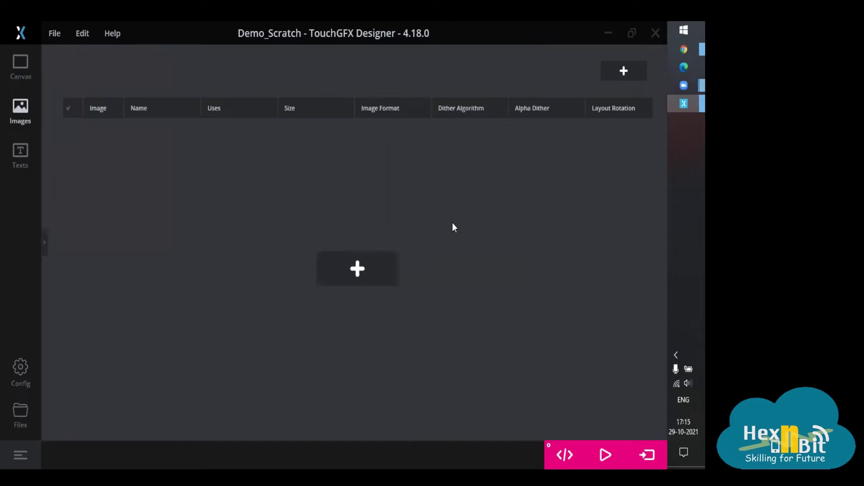
Review the project's single-use texts, text resources and the fonts and sizes of the Default, Large and Small typographies
click(25, 156)
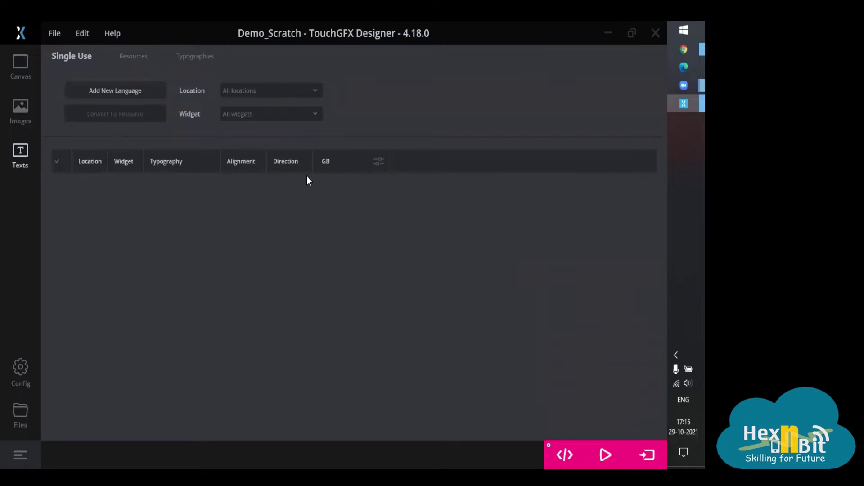
click(134, 56)
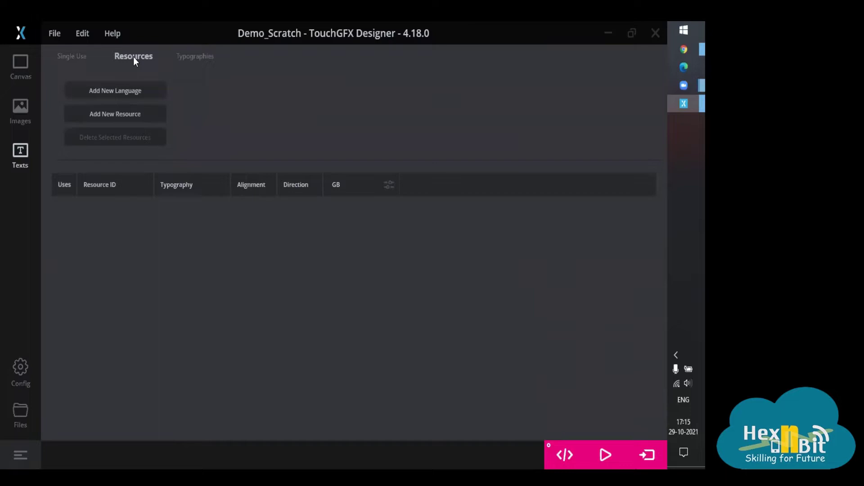
click(191, 60)
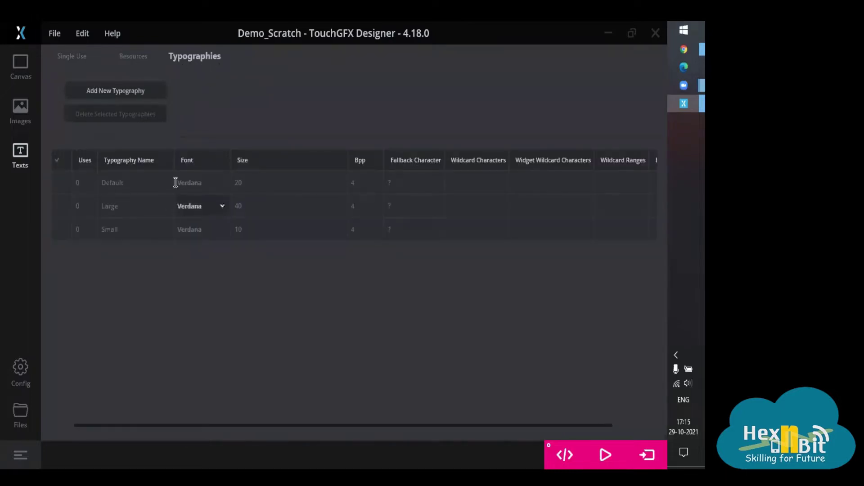
click(252, 182)
click(199, 186)
click(262, 203)
click(263, 229)
Return to the canvas and view the interactions of Screen1
click(26, 69)
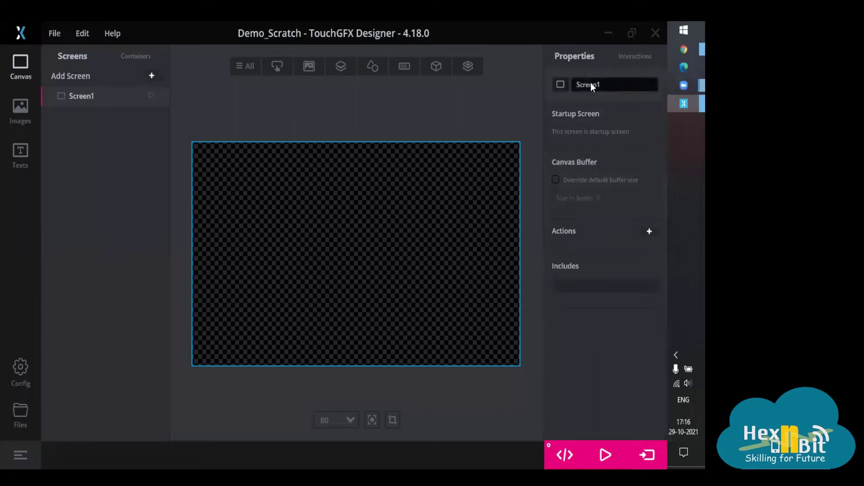
click(634, 58)
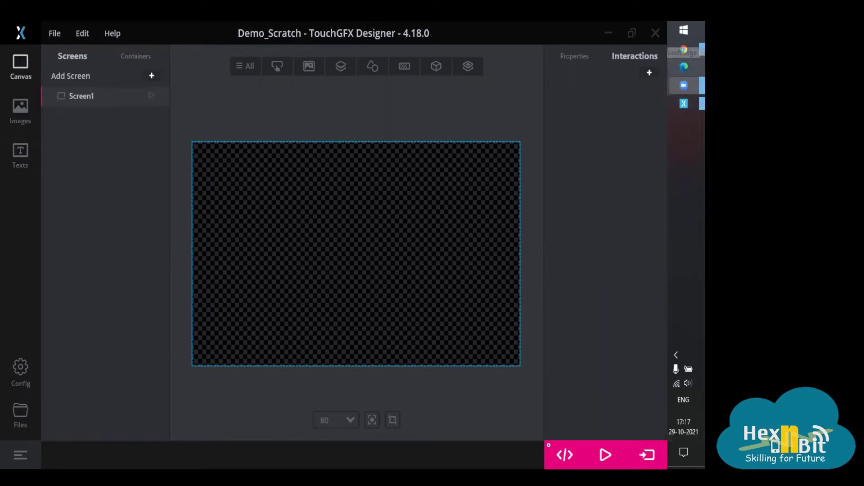
Switch to File Explorer, view the PNG images in Temp_Stuffs > Touchgfx_resource > TouchGFX_Resources, and return to the desktop
key(super+d)
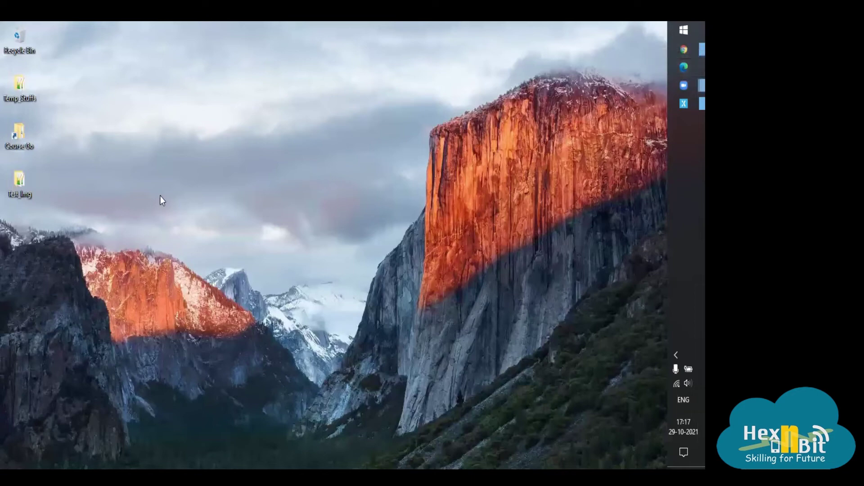
double_click(19, 85)
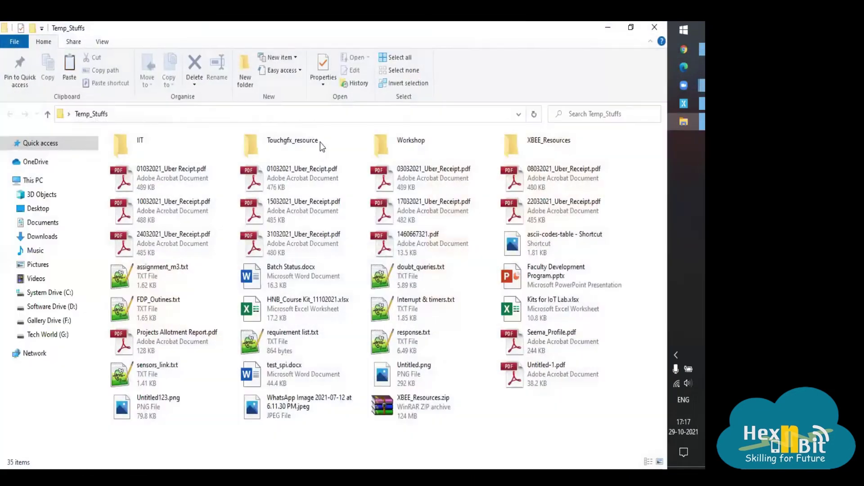
double_click(320, 142)
click(132, 160)
double_click(132, 160)
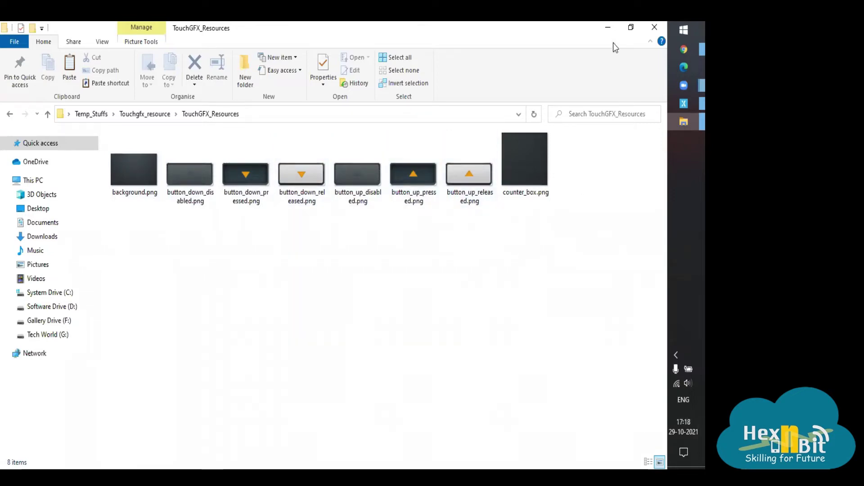
click(608, 28)
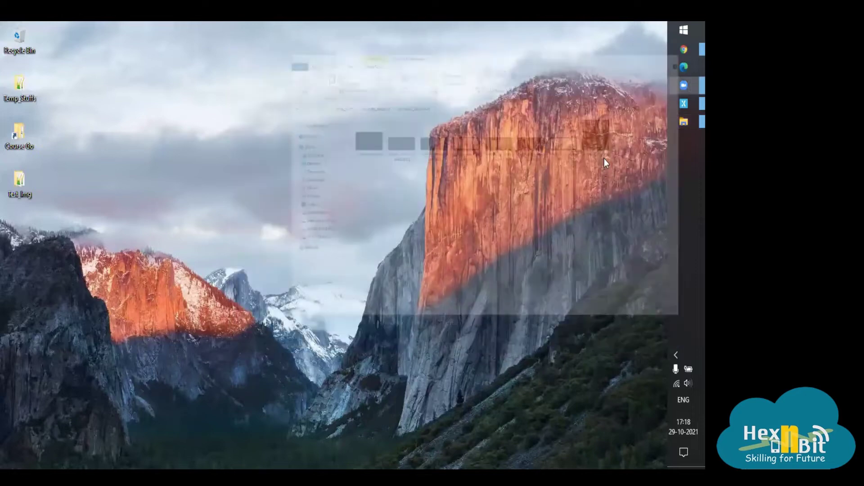
right_click(389, 208)
click(453, 245)
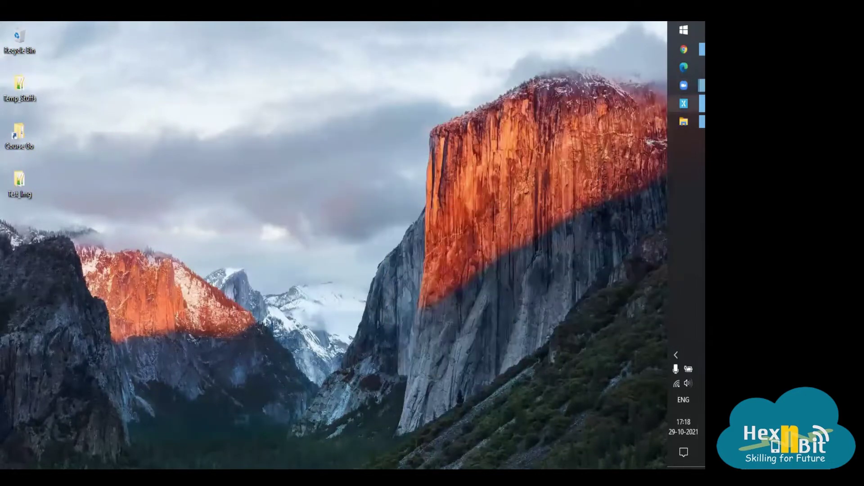
Switch back to TouchGFX Designer and add an Image widget to Screen1
click(684, 103)
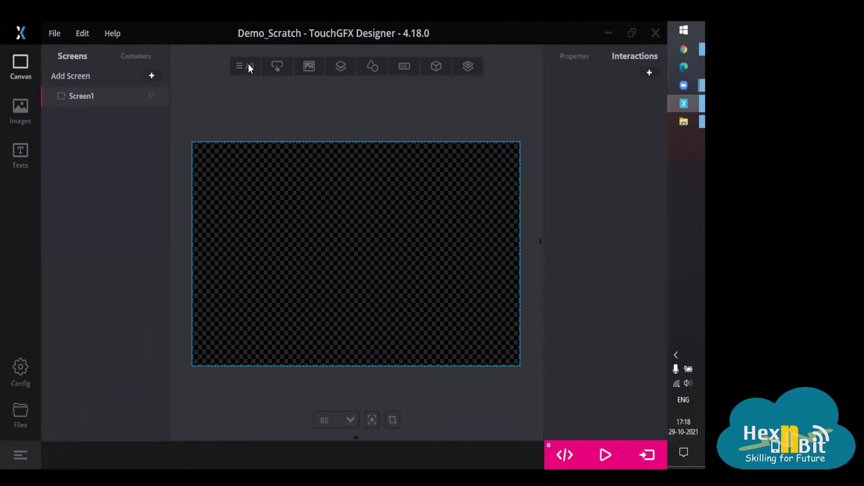
mouse_move(309, 67)
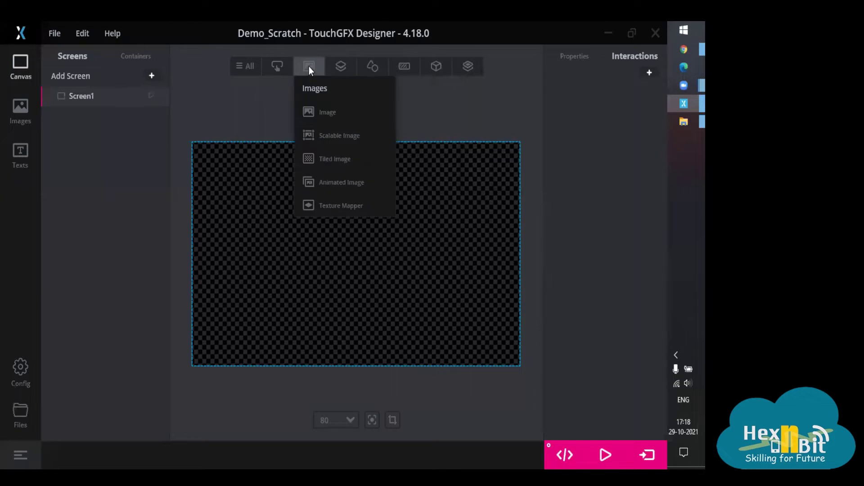
click(328, 113)
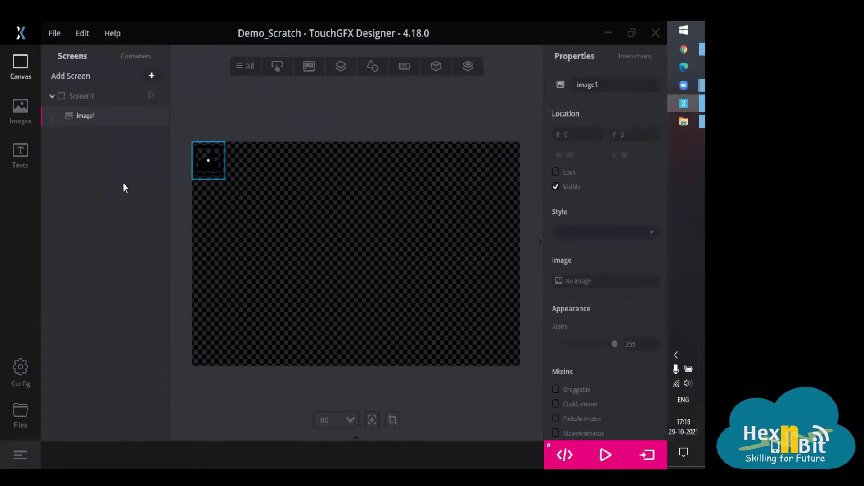
Rename the new image widget as bg_image
drag(611, 86, 561, 85)
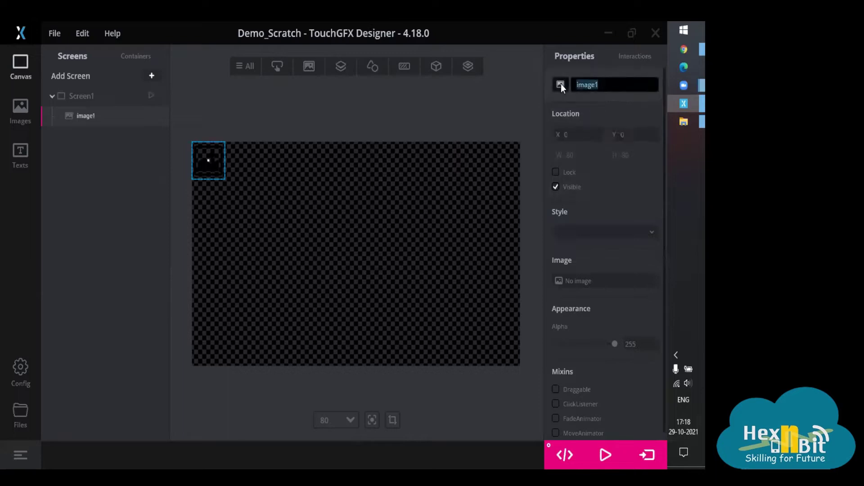
text(bg_image)
key(Return)
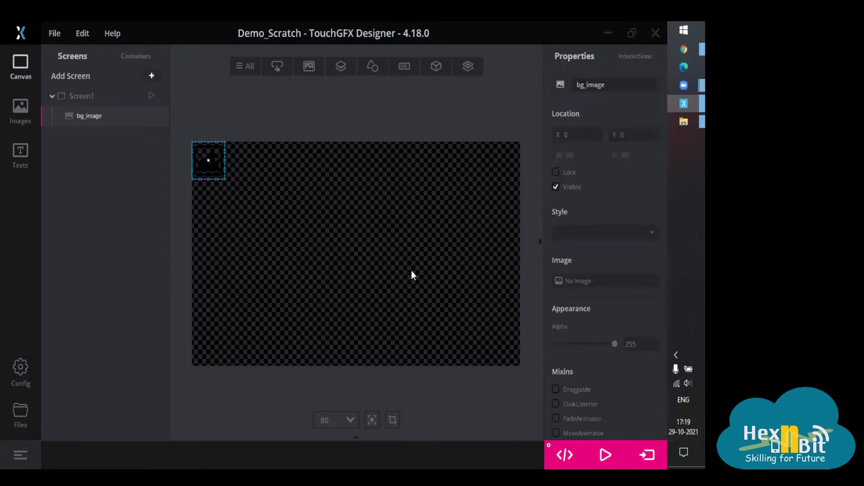
Look through the predefined styles offered for bg_image without applying one
click(595, 228)
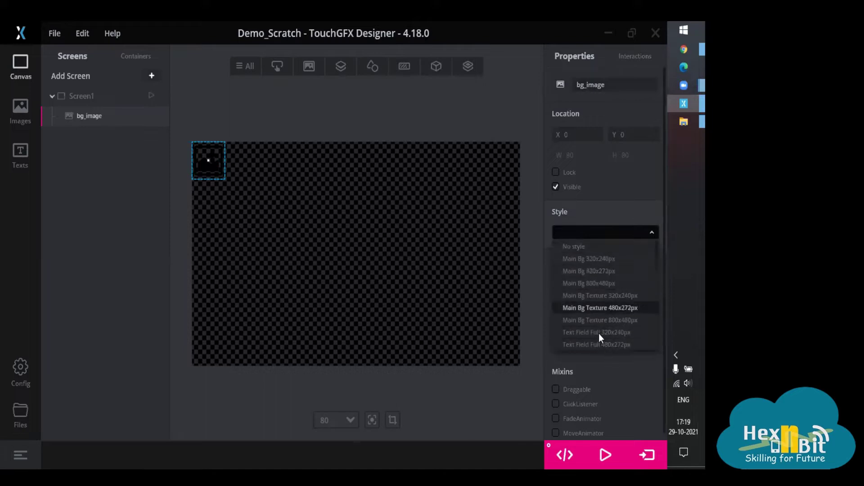
click(599, 222)
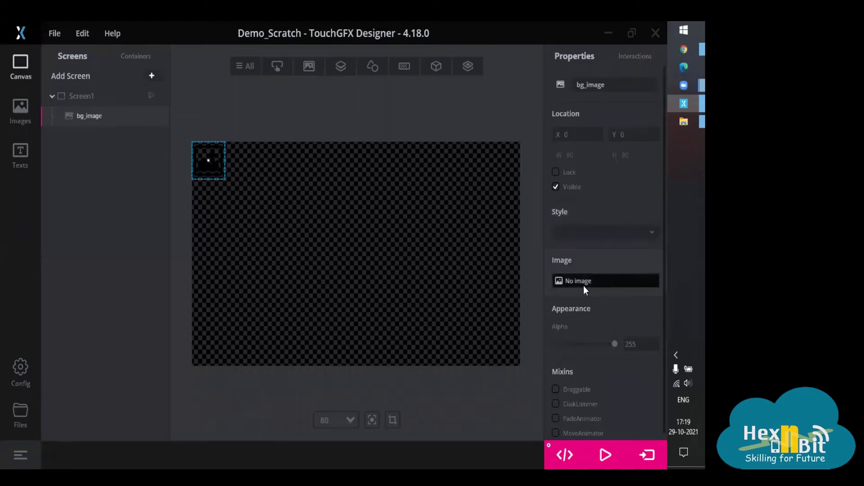
click(308, 65)
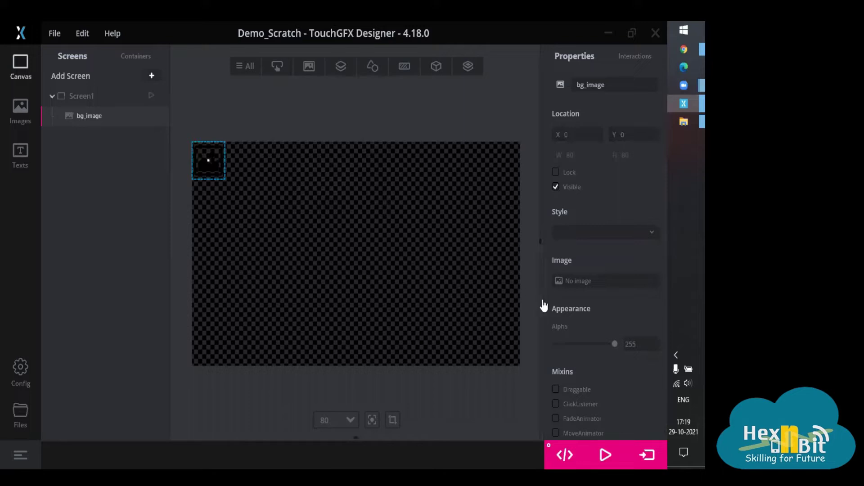
Import background.png from Desktop > Temp_Stuffs > Touchgfx_resource > TouchGFX_Resources and assign it as the image of bg_image
click(607, 283)
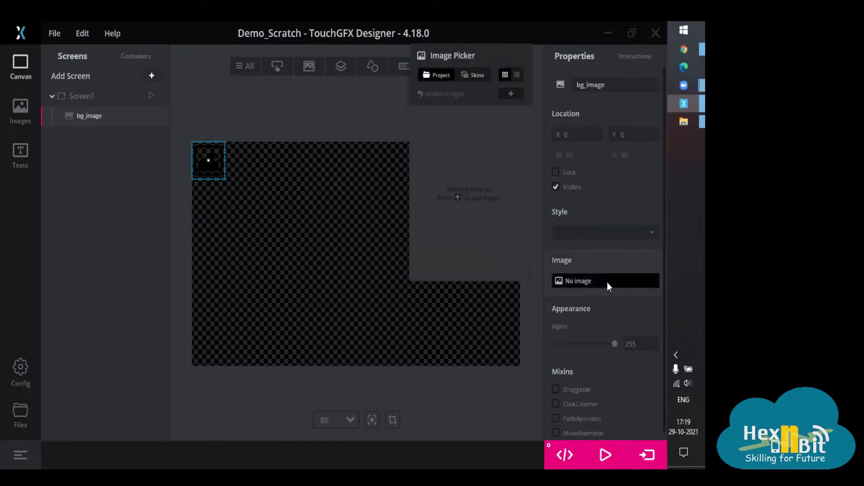
click(512, 95)
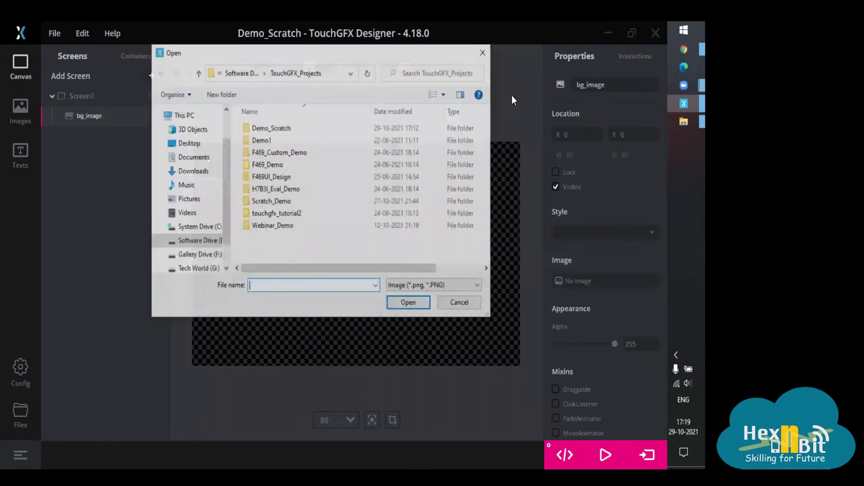
click(188, 143)
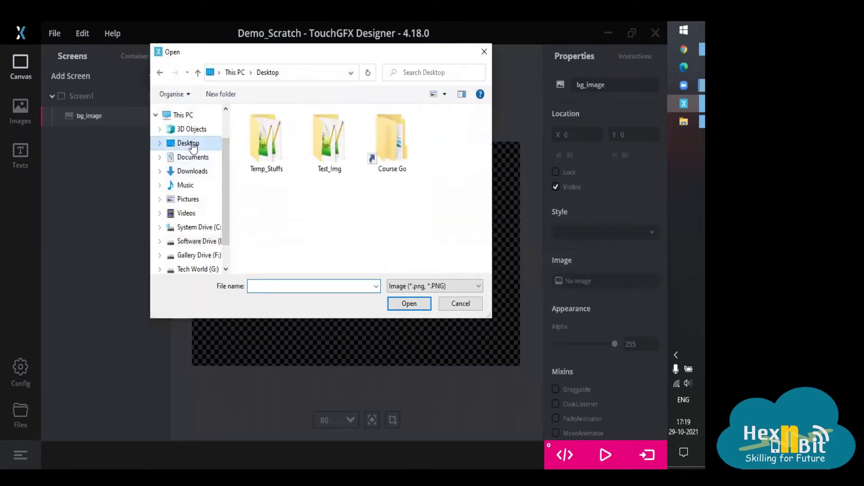
double_click(272, 144)
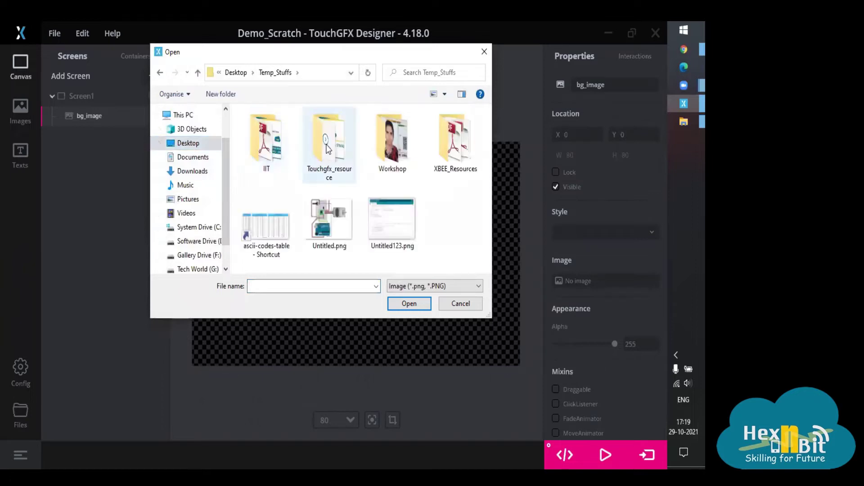
double_click(328, 149)
double_click(274, 152)
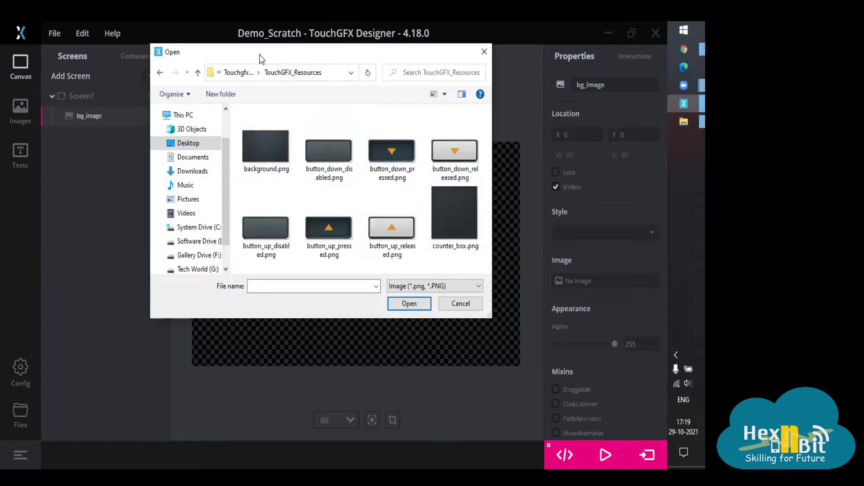
drag(316, 52, 223, 51)
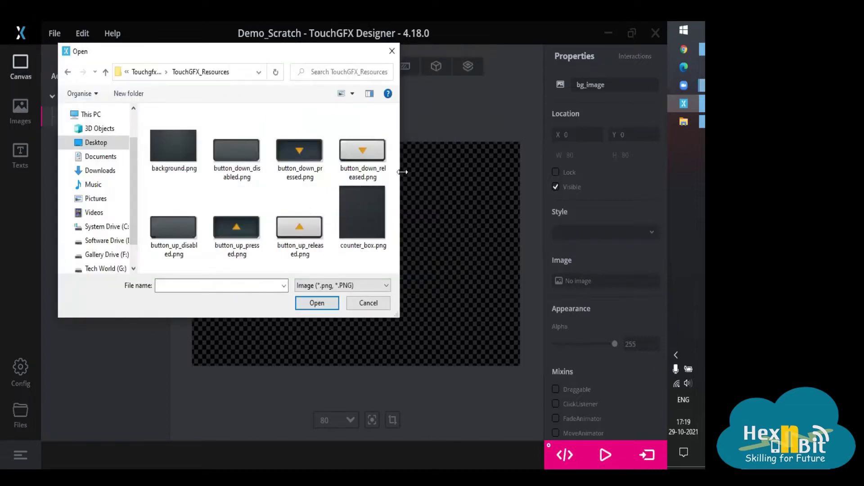
drag(403, 172, 597, 171)
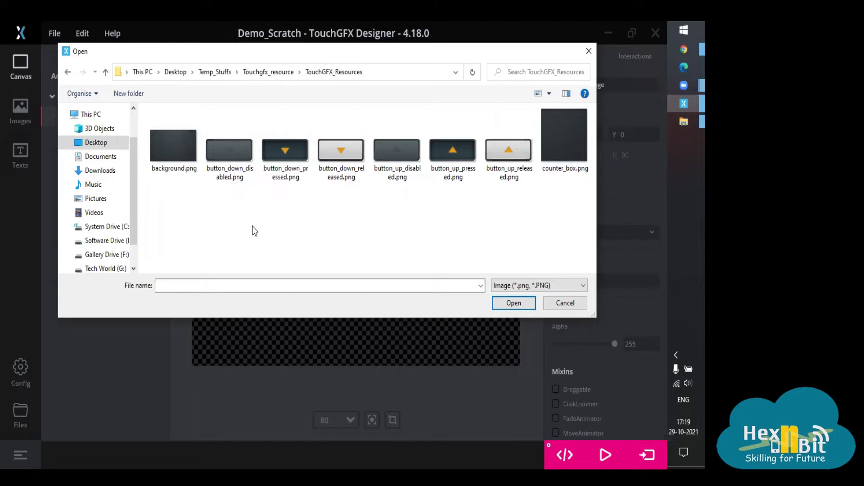
click(178, 148)
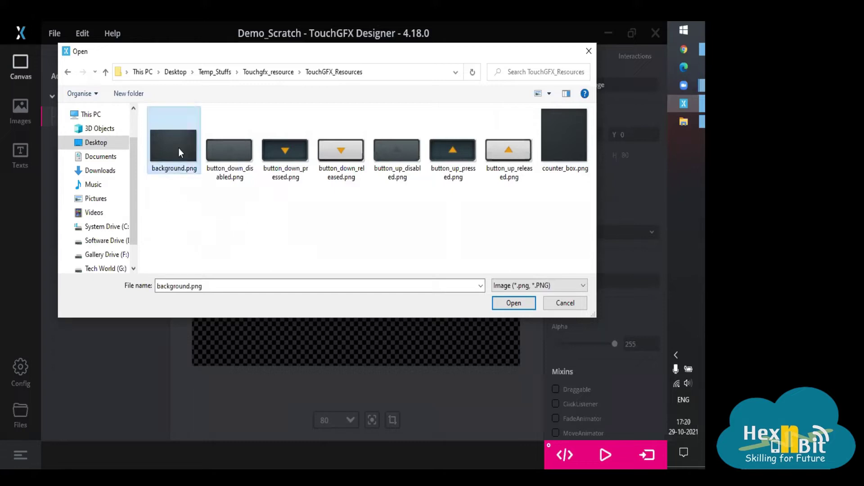
click(514, 304)
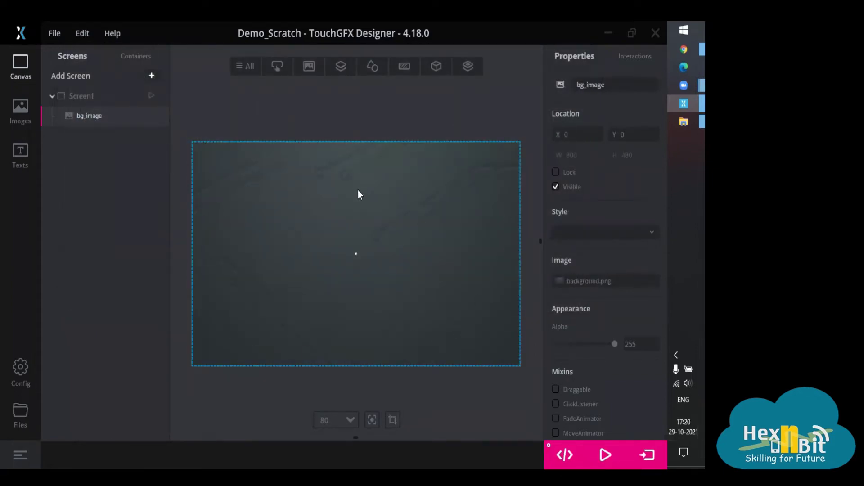
Add two plain Button widgets to Screen1 above bg_image
click(365, 110)
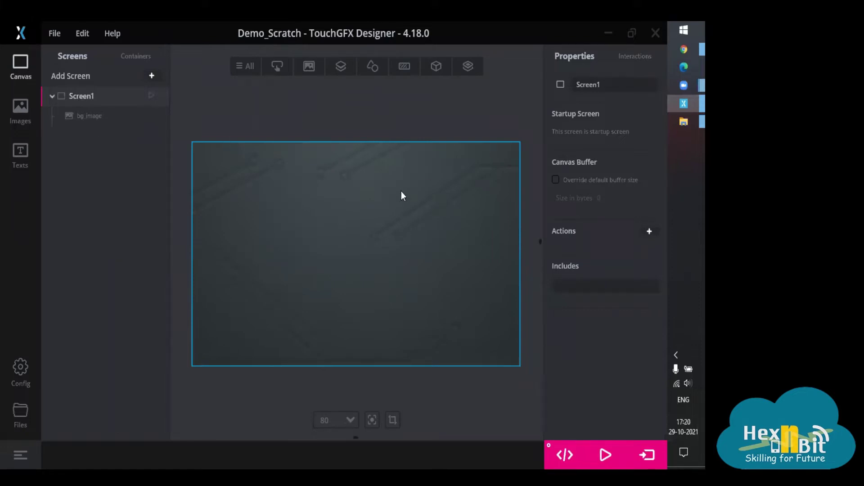
click(93, 116)
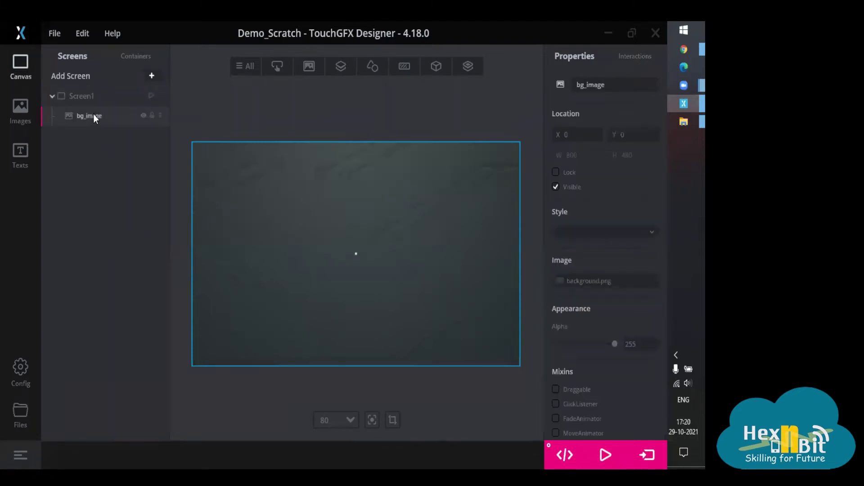
click(279, 66)
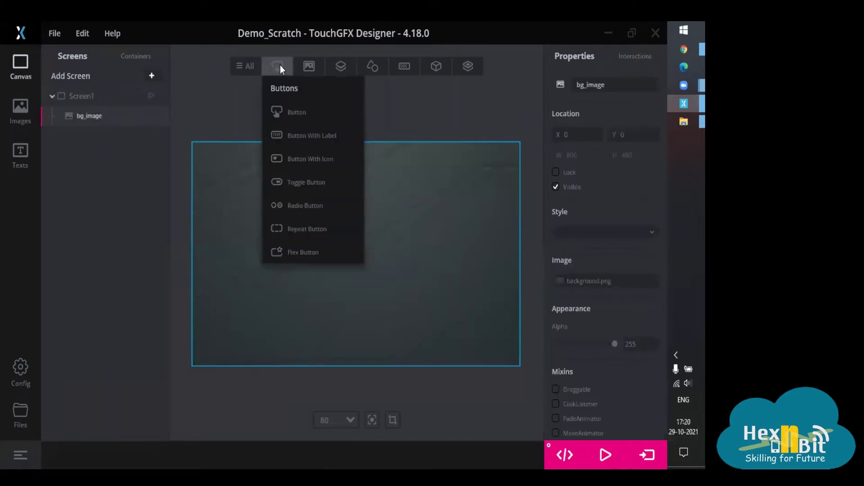
click(294, 114)
click(294, 115)
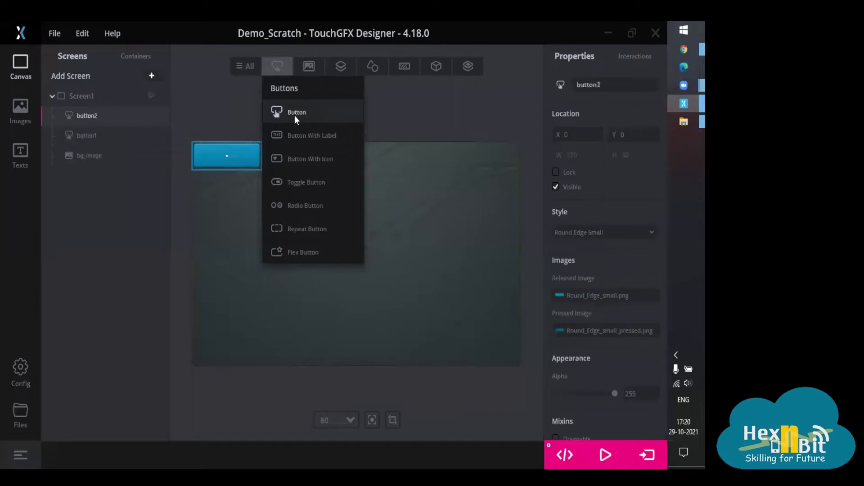
click(248, 115)
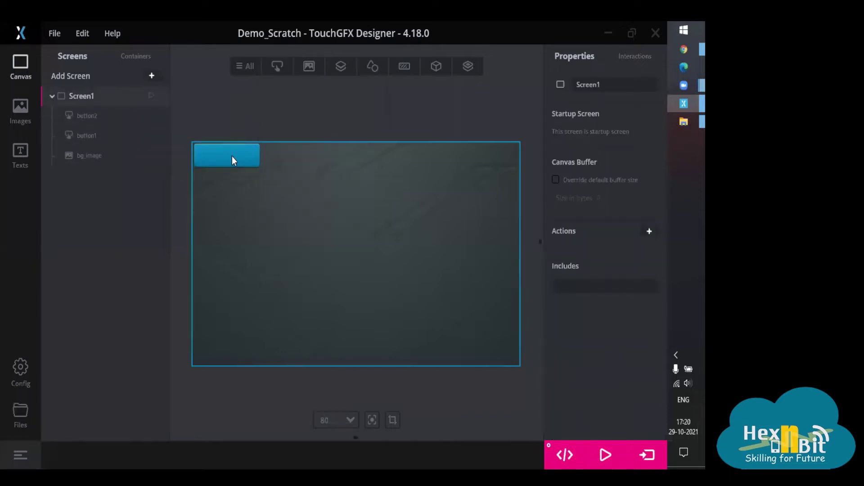
Spread the two stacked buttons apart in the screen's lower half, button1 at about X 170, Y 278 and button2 at about X 481, Y 278
drag(231, 155, 350, 246)
drag(384, 270, 424, 282)
drag(239, 156, 419, 179)
drag(502, 207, 333, 279)
drag(405, 287, 422, 278)
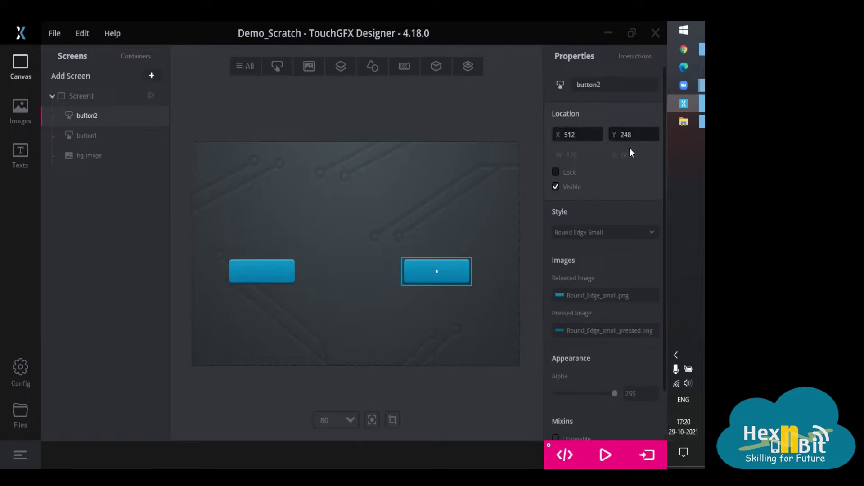
drag(272, 270, 307, 283)
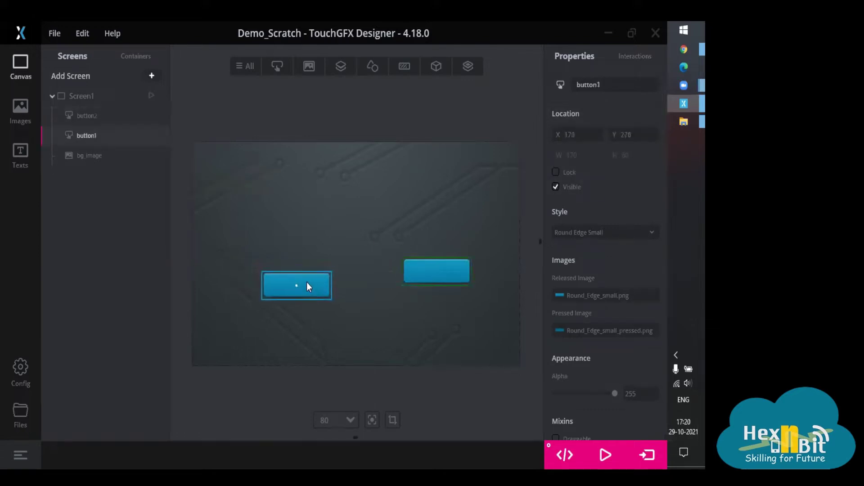
drag(442, 273, 430, 286)
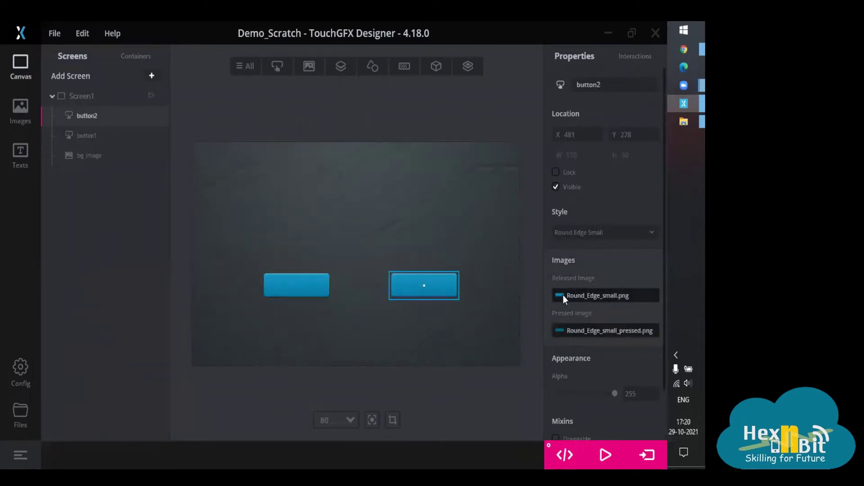
Look through the blue button skins offered for button2's released image without choosing one
click(628, 297)
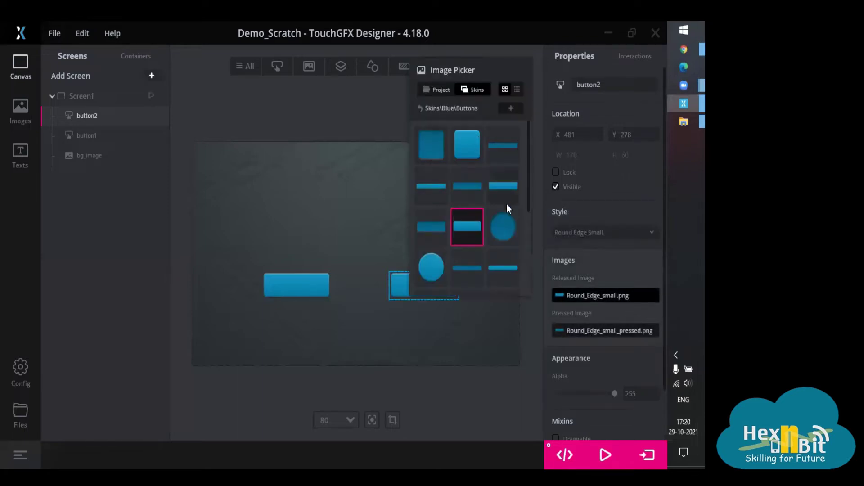
scroll(498, 239, down, 5)
scroll(492, 259, up, 5)
scroll(492, 260, down, 4)
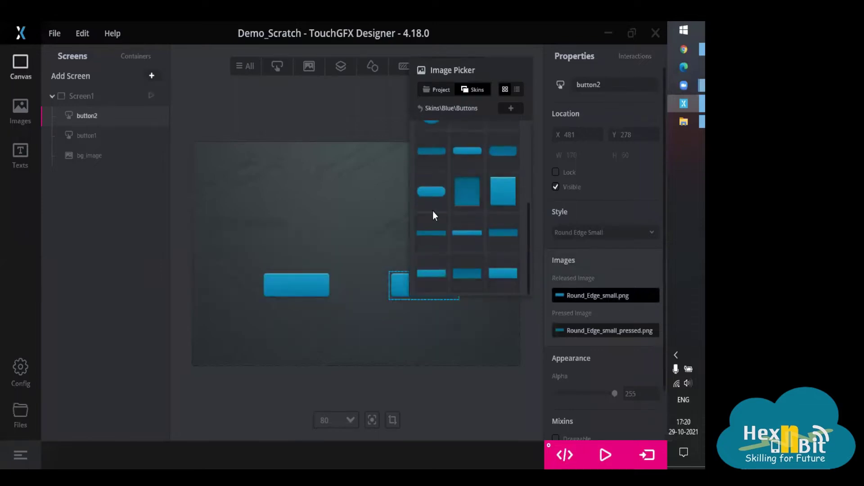
click(575, 297)
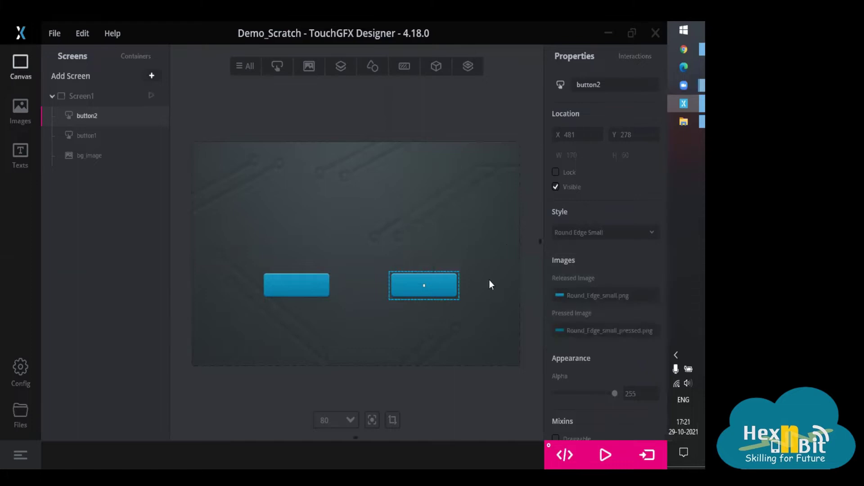
Move button1 to about X 130, Y 294 and button2 to about X 492, Y 294 so they line up horizontally
click(308, 291)
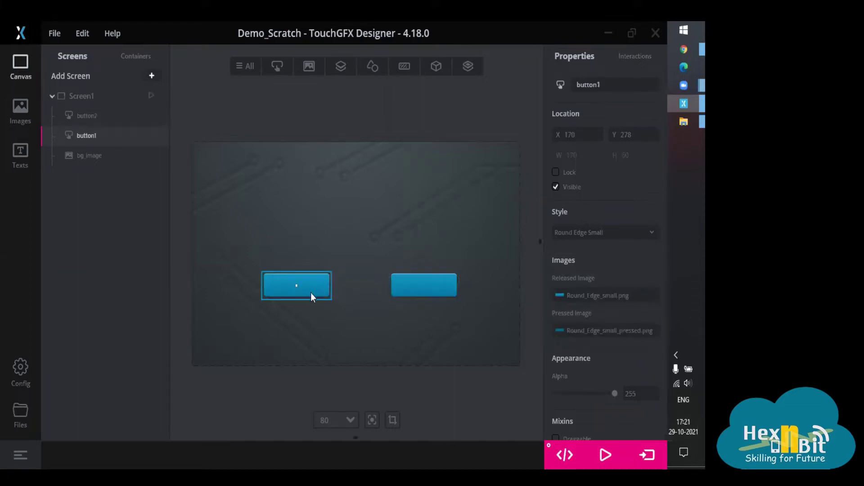
drag(311, 293, 305, 296)
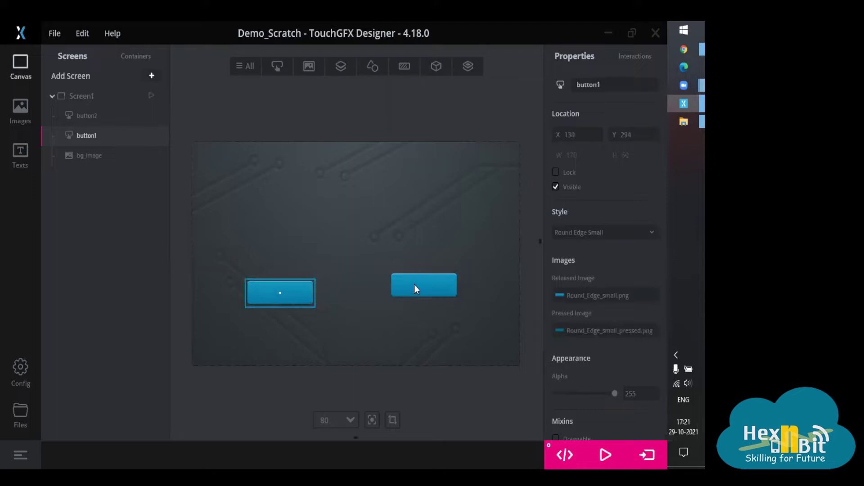
mouse_move(414, 285)
mouse_down()
mouse_move(411, 304)
mouse_move(420, 292)
mouse_up()
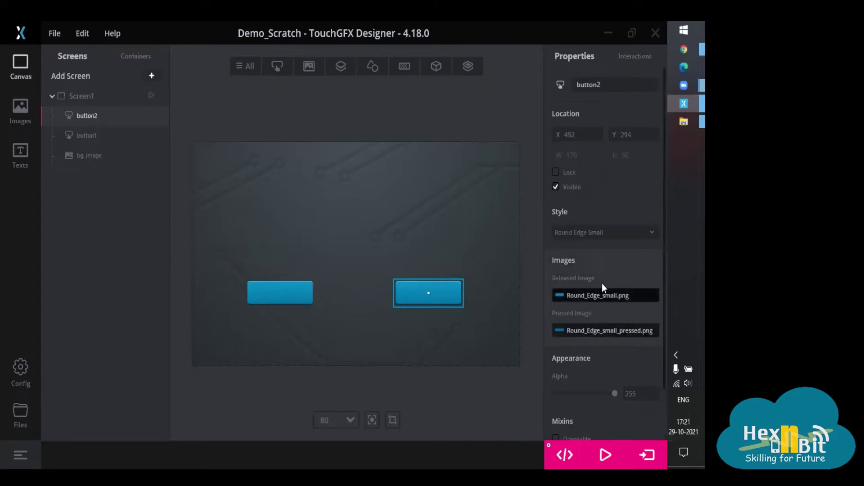
Rename button1 as upbtn
click(272, 287)
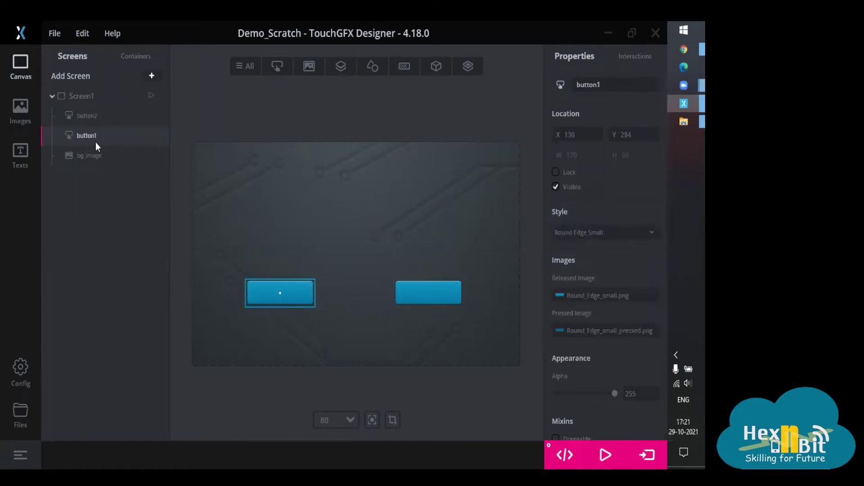
click(595, 84)
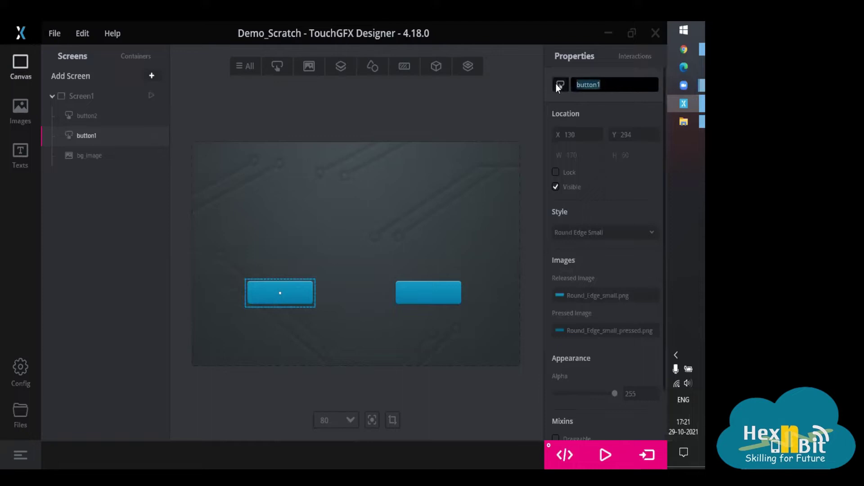
text(upbtn)
key(Return)
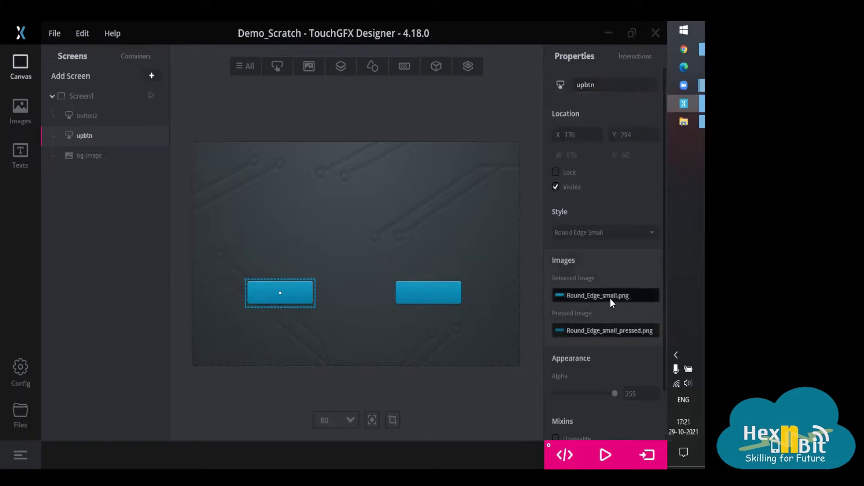
Import button_up_released.png from the TouchGFX_Resources folder as upbtn's released image
scroll(609, 298, down, 2)
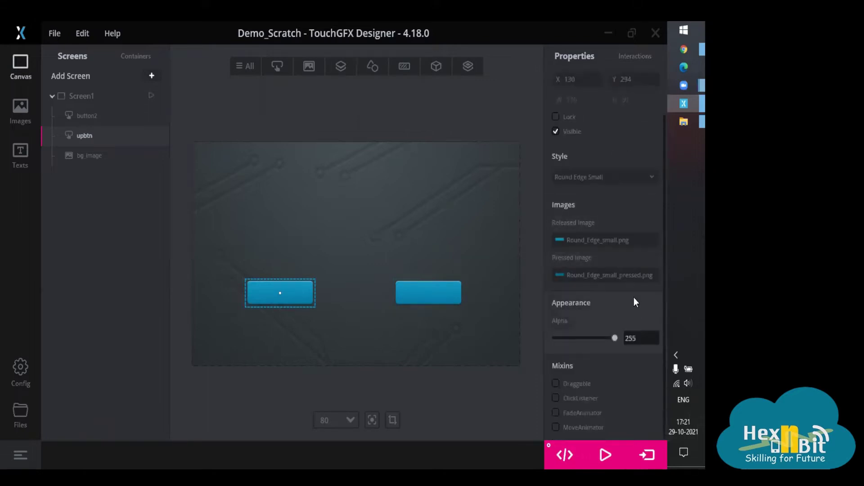
click(605, 241)
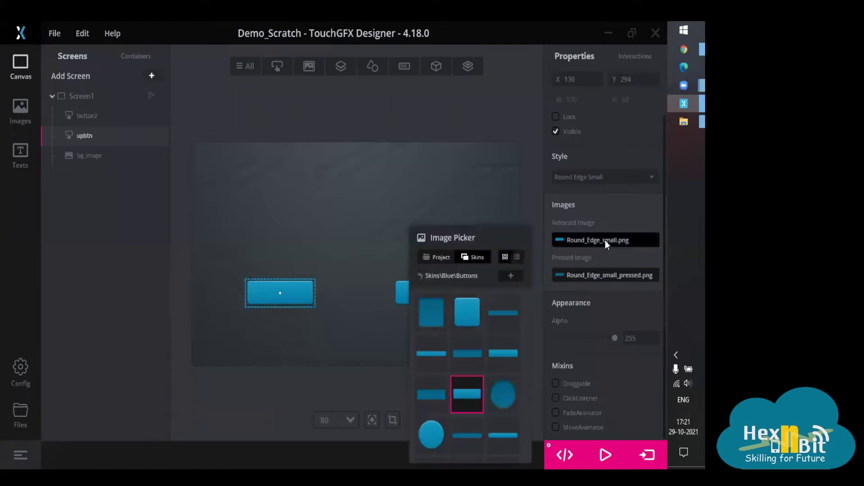
click(510, 275)
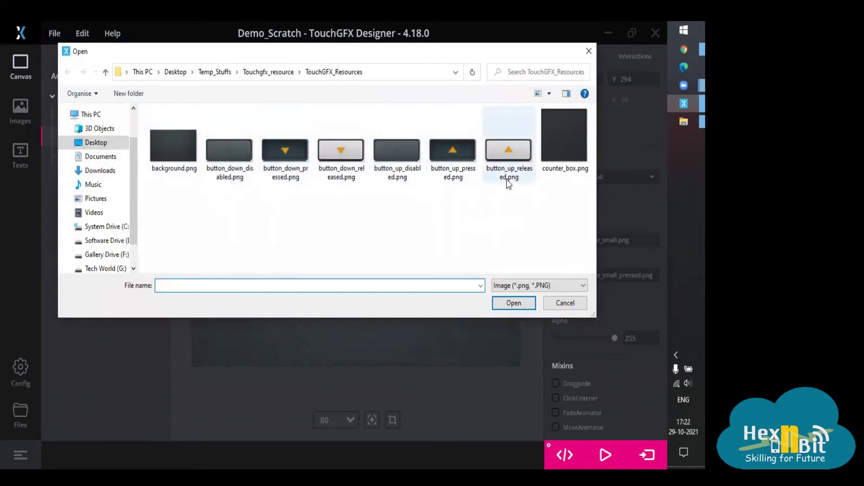
click(520, 180)
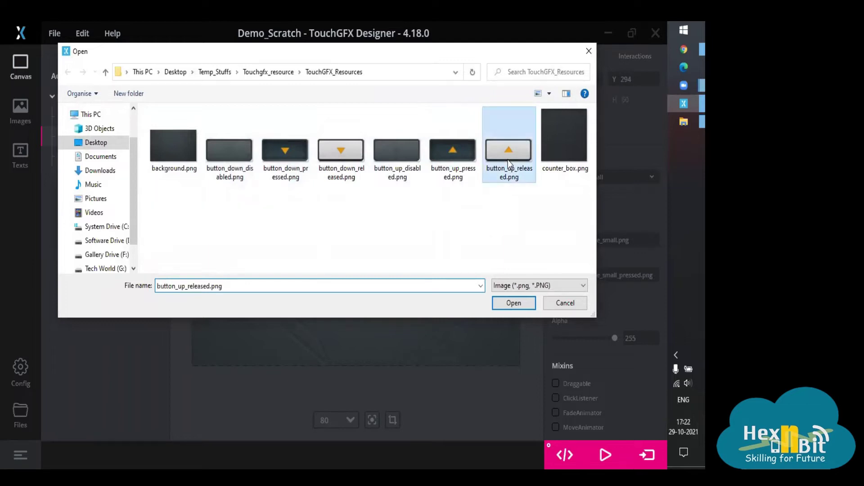
click(513, 305)
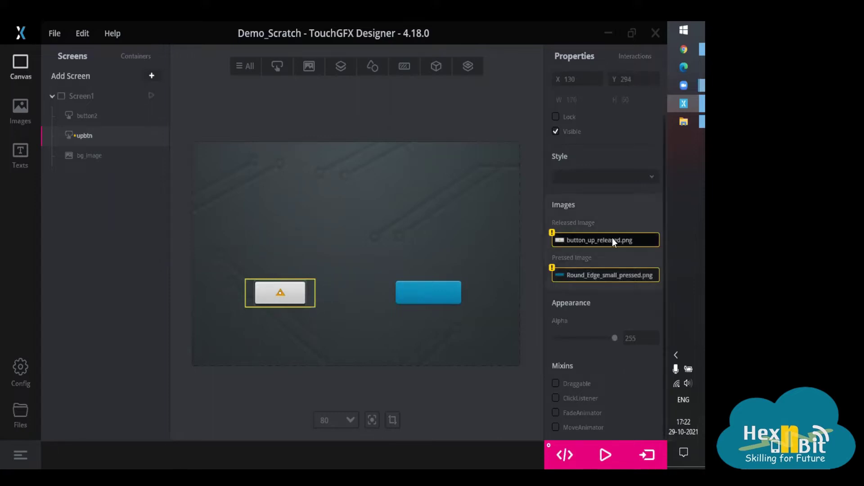
Import button_up_pressed.png from the TouchGFX_Resources folder as upbtn's pressed image
click(579, 275)
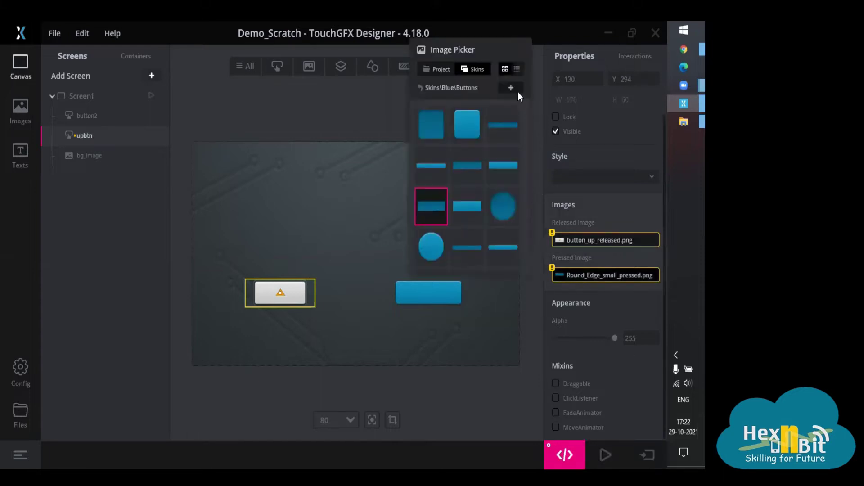
click(513, 88)
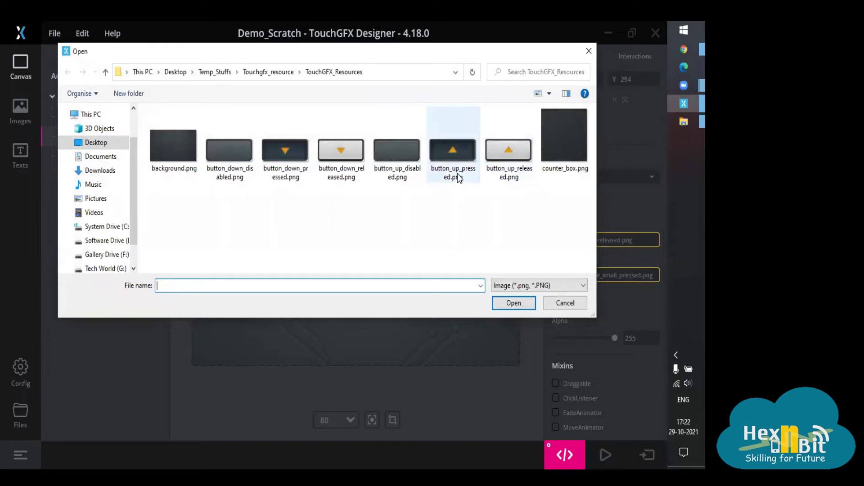
click(454, 151)
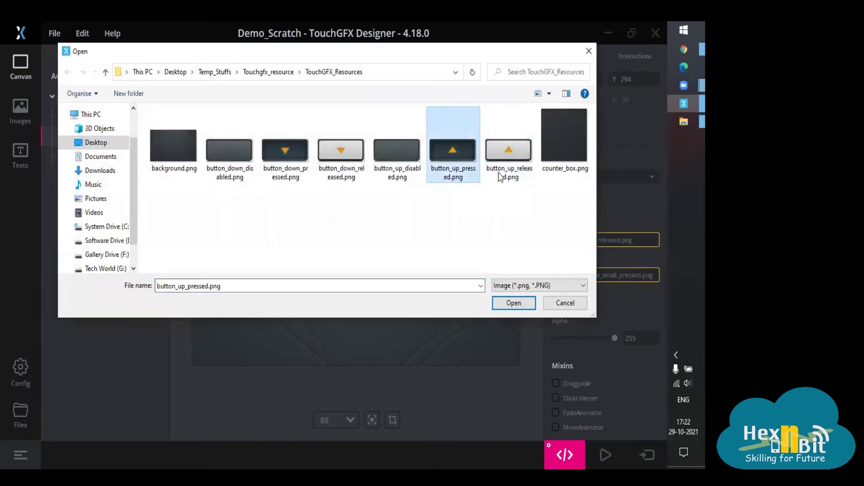
click(514, 303)
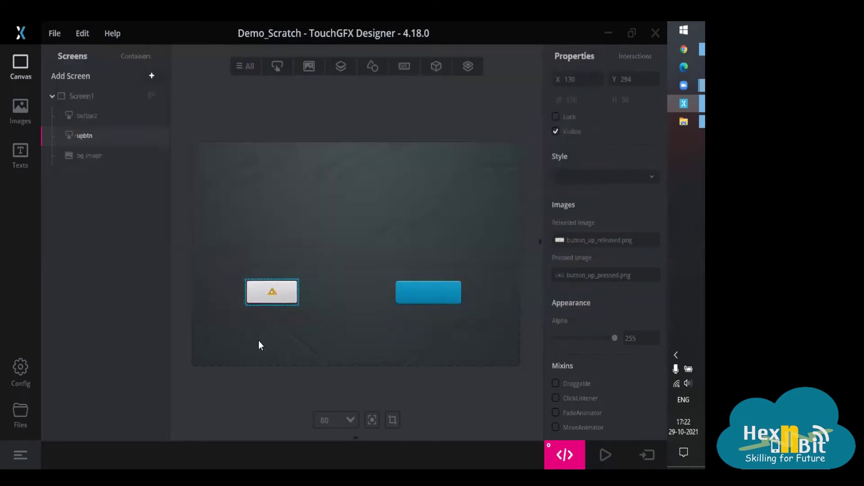
Move upbtn to about X 159, Y 294, and rename button2 as dwnbtn
drag(291, 293, 303, 291)
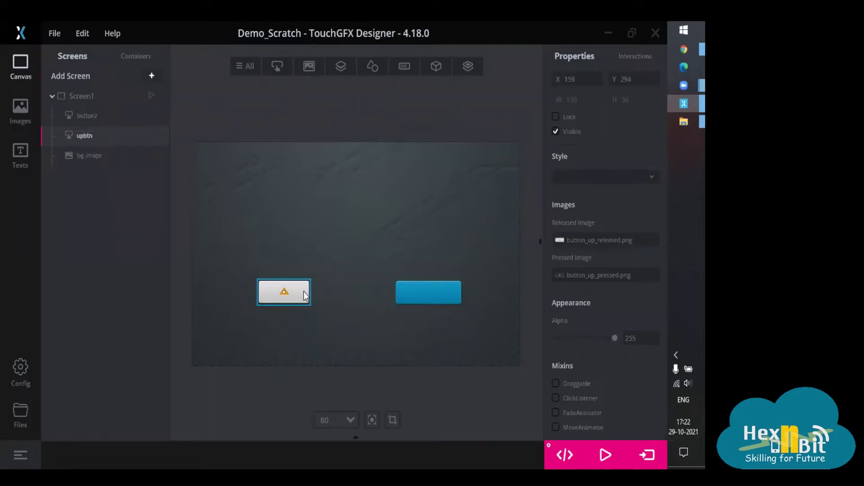
click(416, 295)
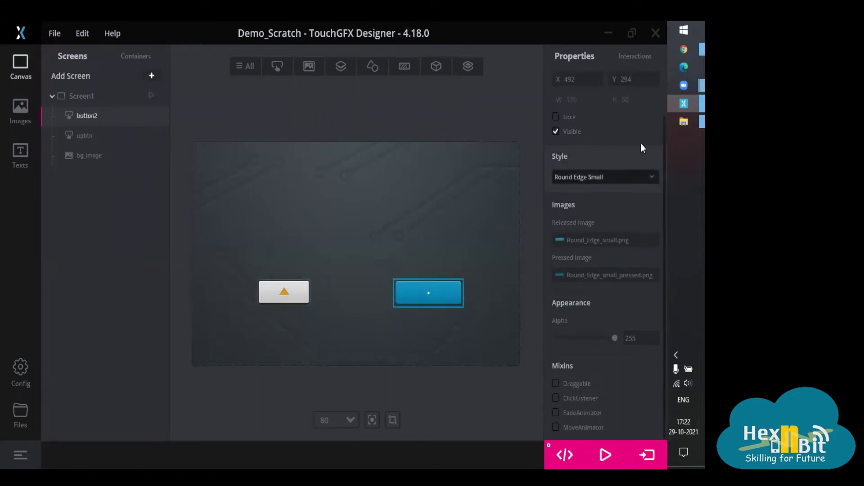
scroll(641, 143, up, 2)
double_click(581, 85)
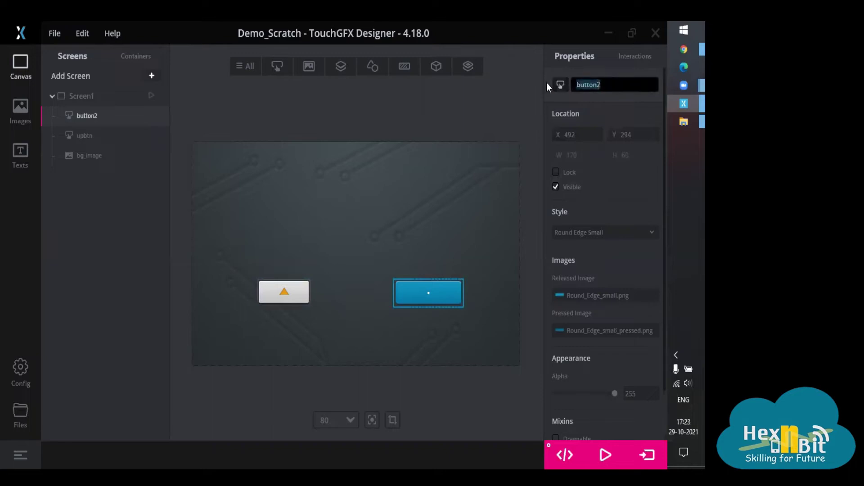
text(dwnbtn)
key(Return)
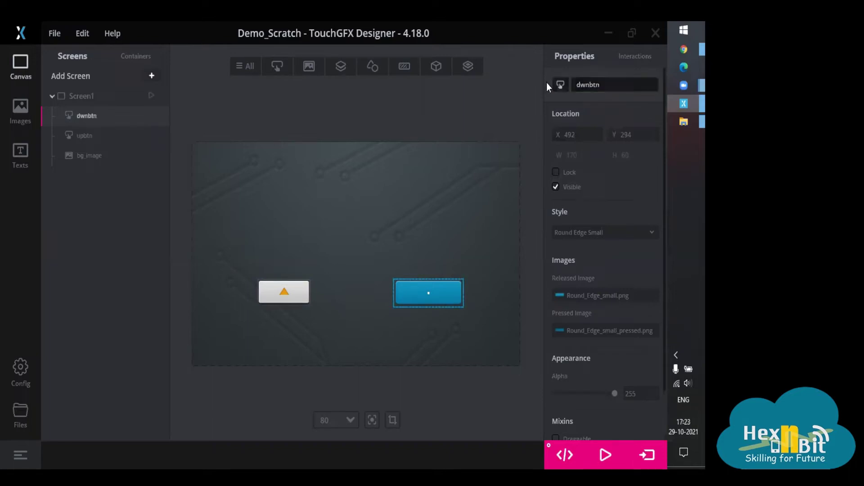
Import button_down_released.png from the TouchGFX_Resources folder as dwnbtn's released image
click(578, 295)
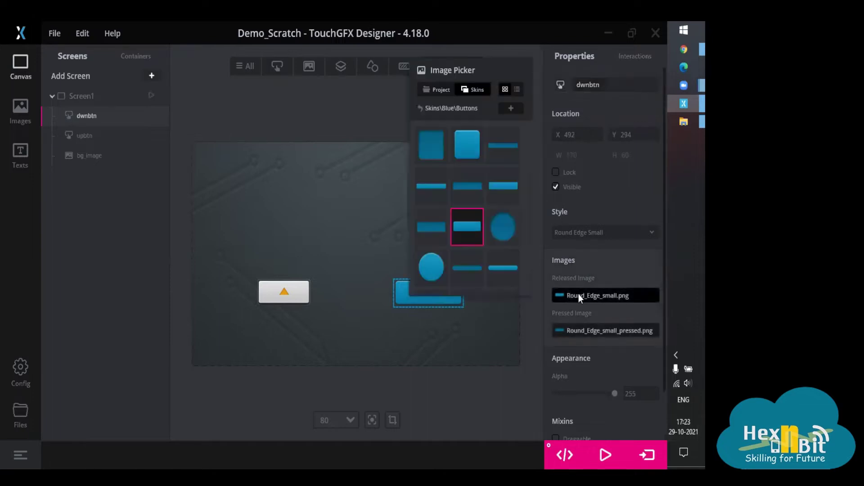
click(513, 108)
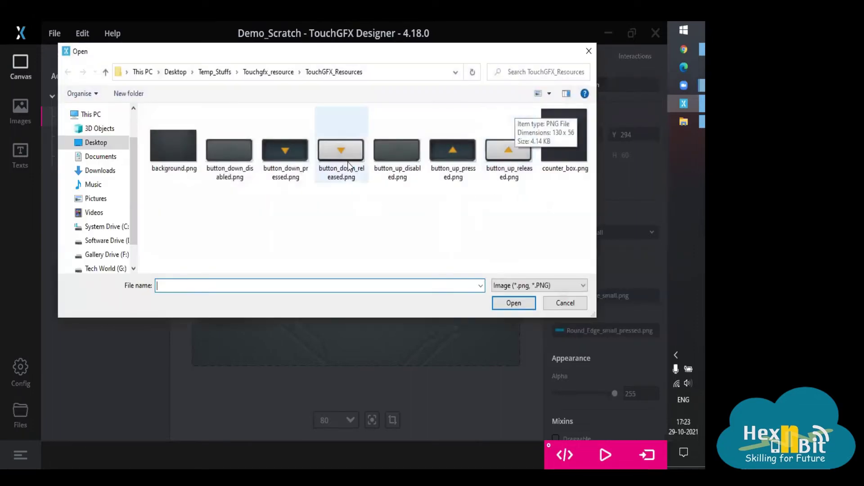
click(346, 153)
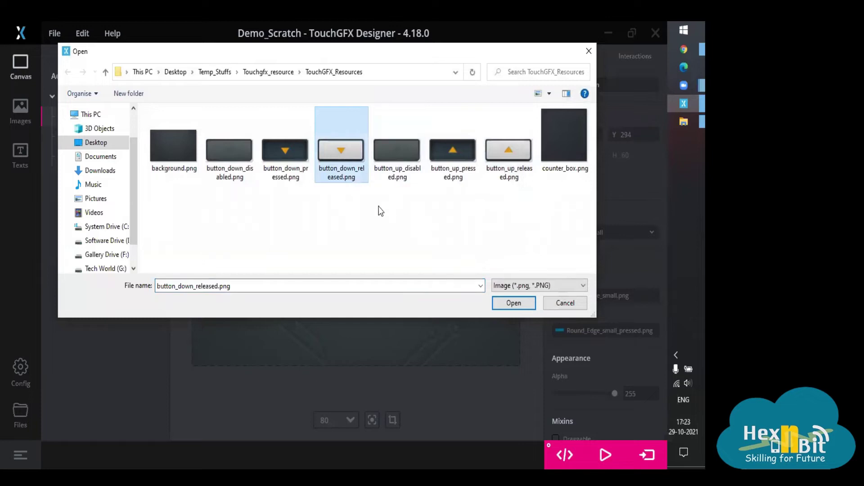
click(513, 305)
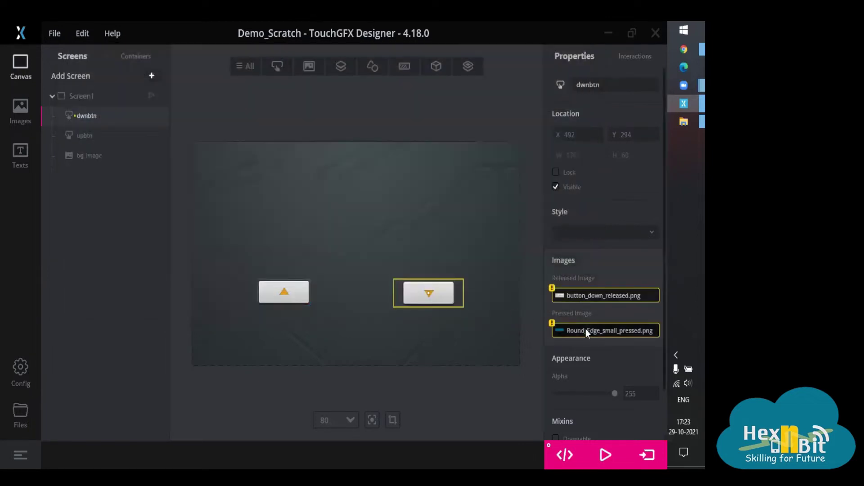
Import button_down_pressed.png from the TouchGFX_Resources folder as dwnbtn's pressed image
click(585, 329)
click(511, 143)
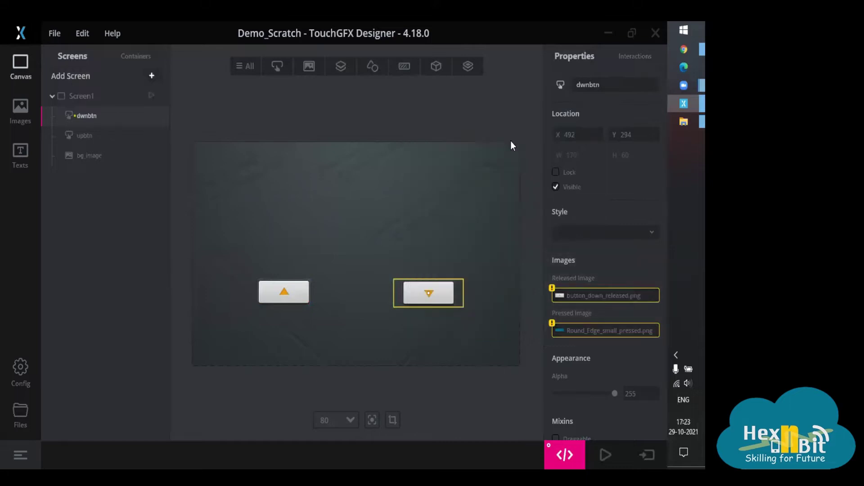
click(263, 160)
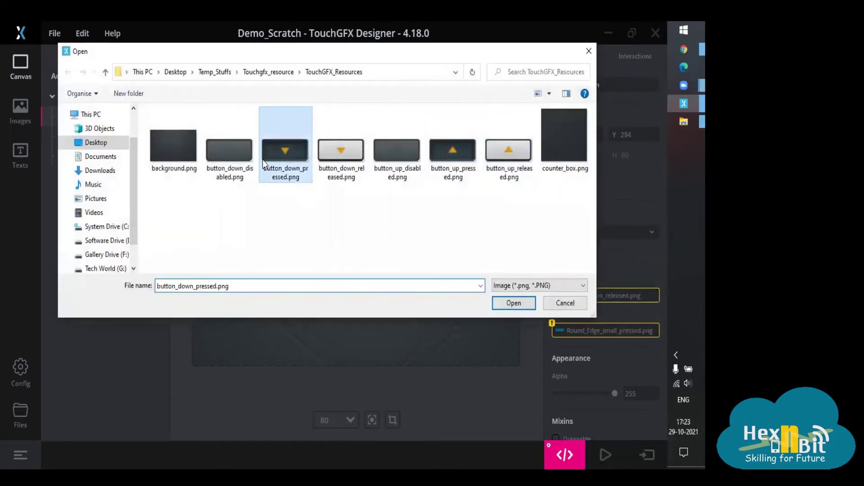
click(524, 303)
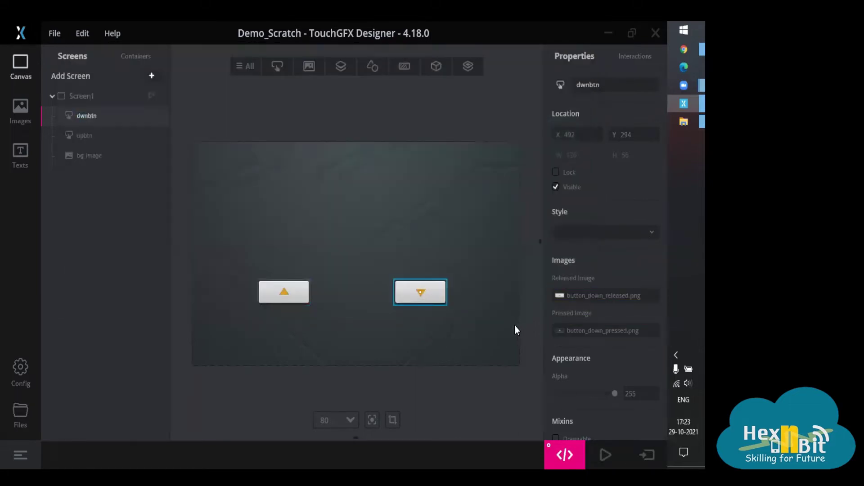
Shift upbtn slightly down and inward-opposite dwnbtn, placing dwnbtn level with it at about X 514, Y 306
drag(303, 293, 298, 299)
drag(412, 298, 421, 301)
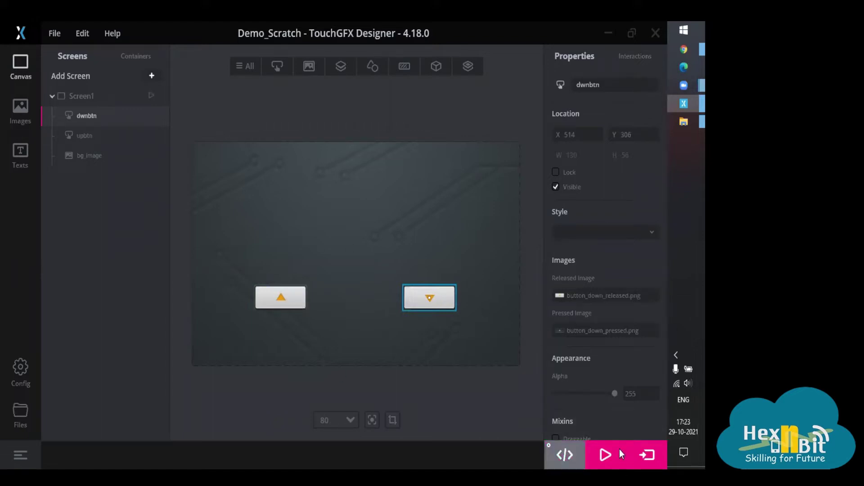
Run the project in the simulator, test the pressed states of the up and down buttons, and close the simulator
click(603, 454)
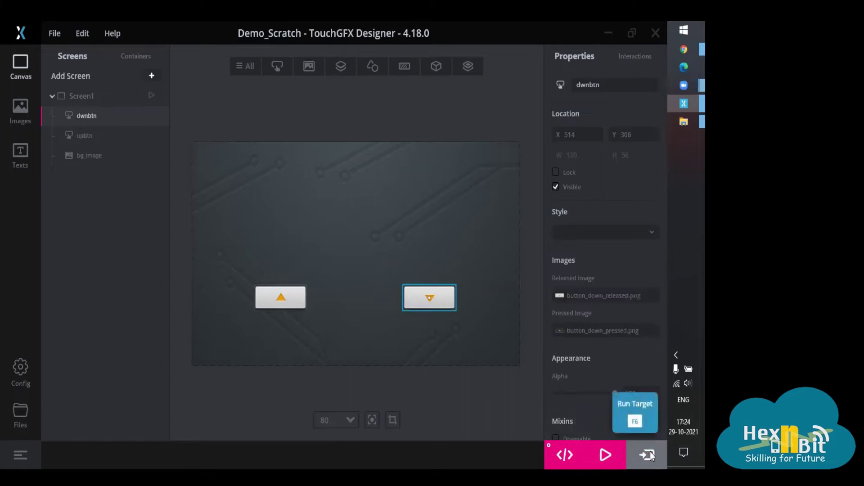
click(610, 455)
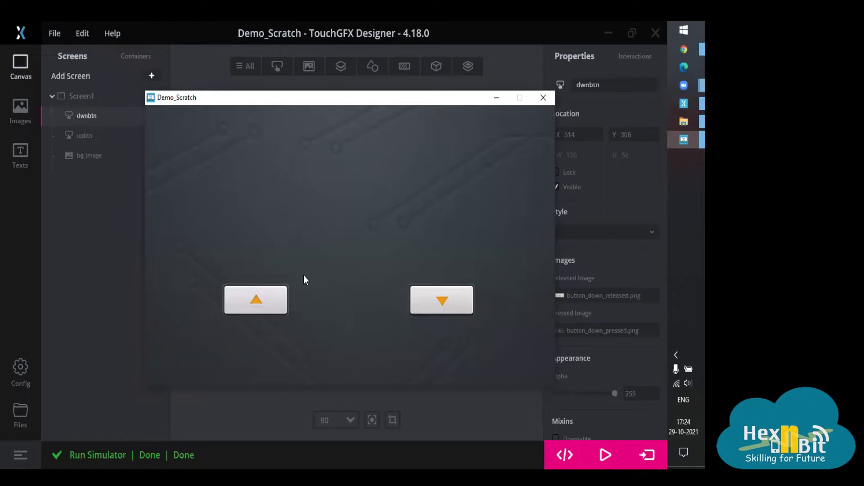
click(264, 298)
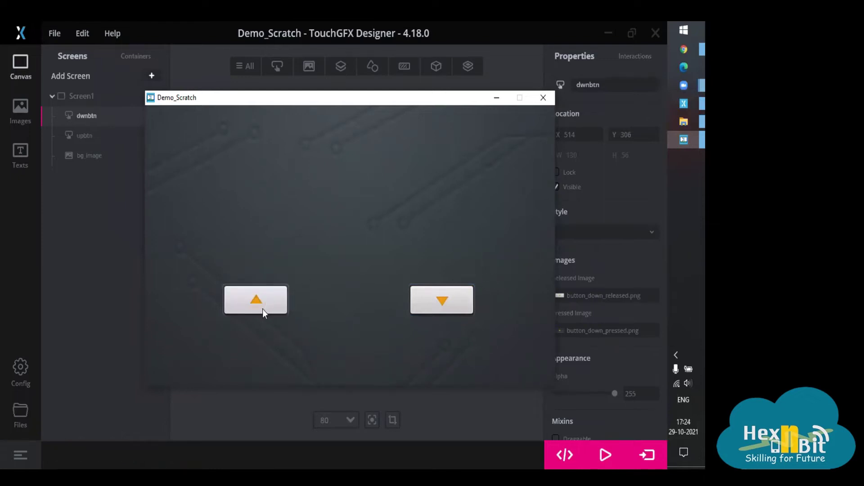
click(261, 304)
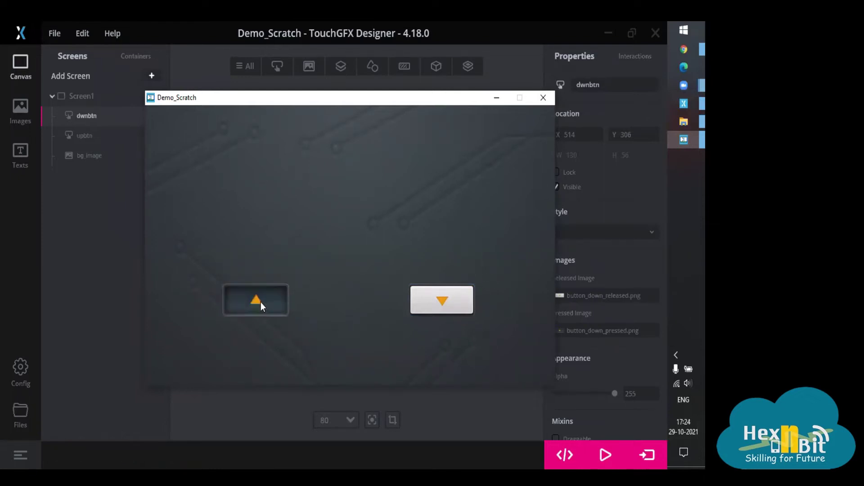
click(429, 304)
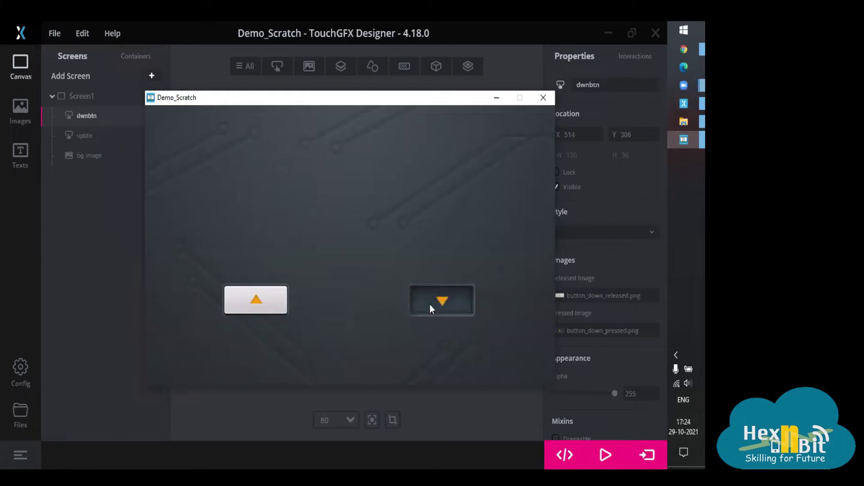
click(279, 305)
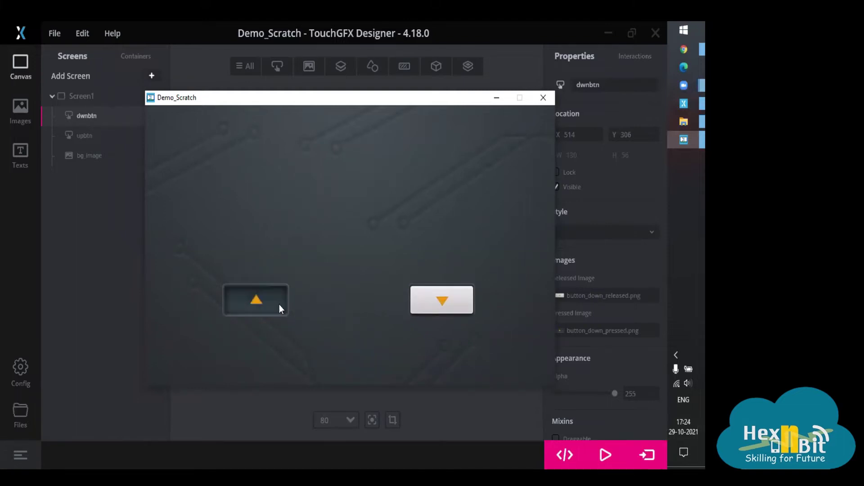
click(536, 101)
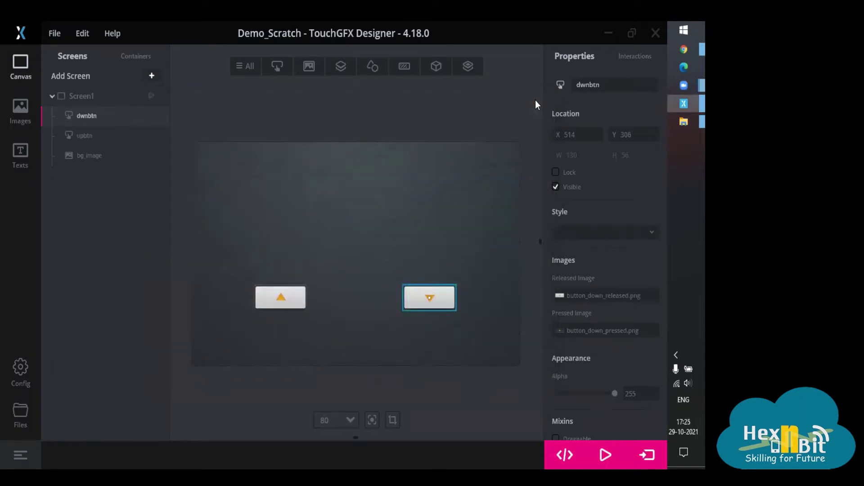
Nudge dwnbtn to about X 513, and add an Image widget named ctr_bg to Screen1
drag(418, 296, 417, 296)
click(311, 67)
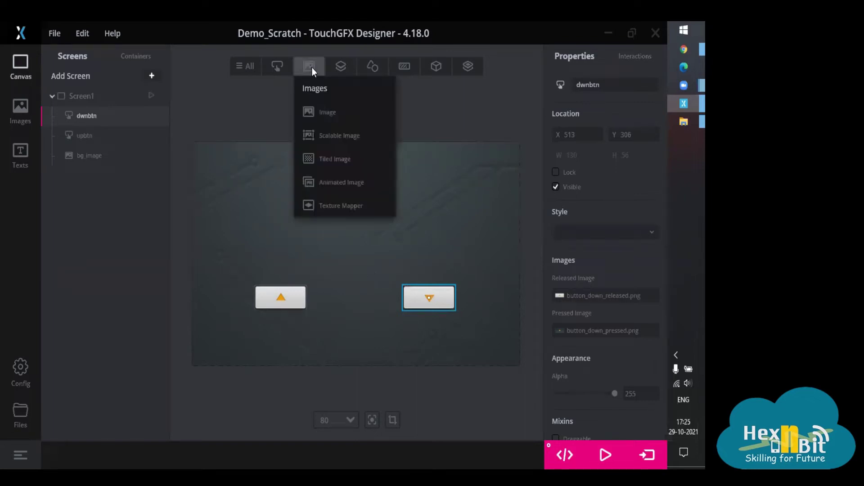
click(318, 108)
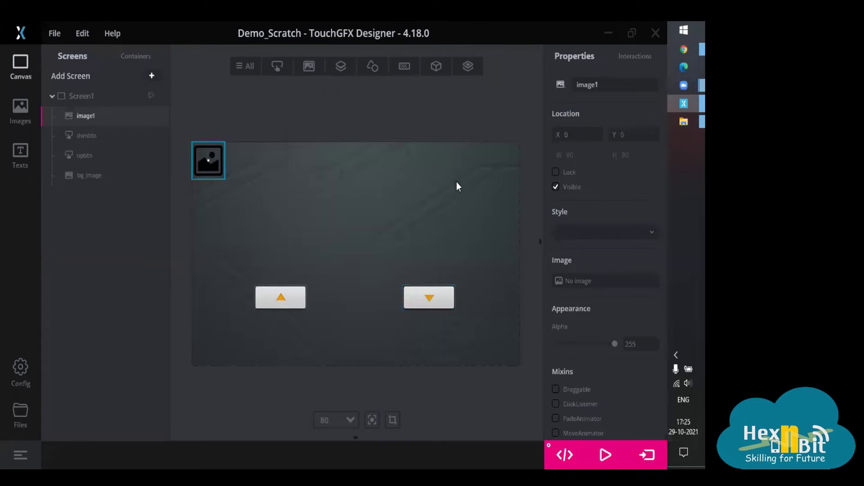
click(621, 85)
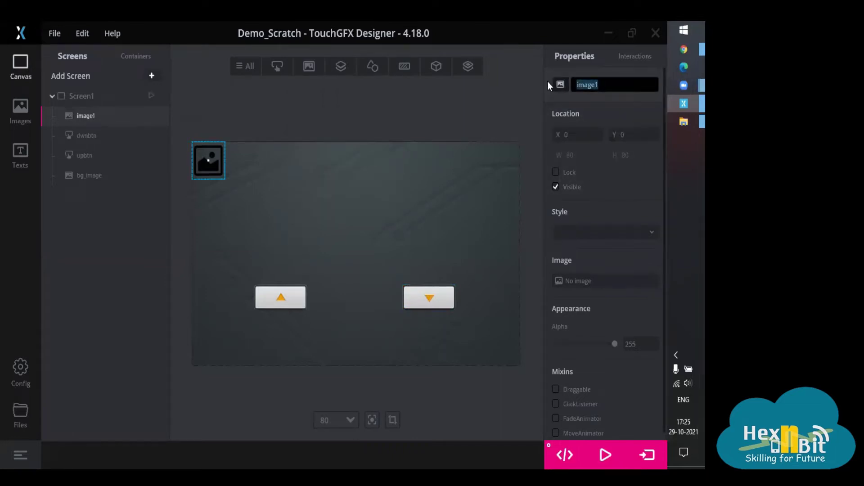
text(ctr_bg)
Import counter_box.png from the TouchGFX_Resources folder as ctr_bg's image
click(613, 284)
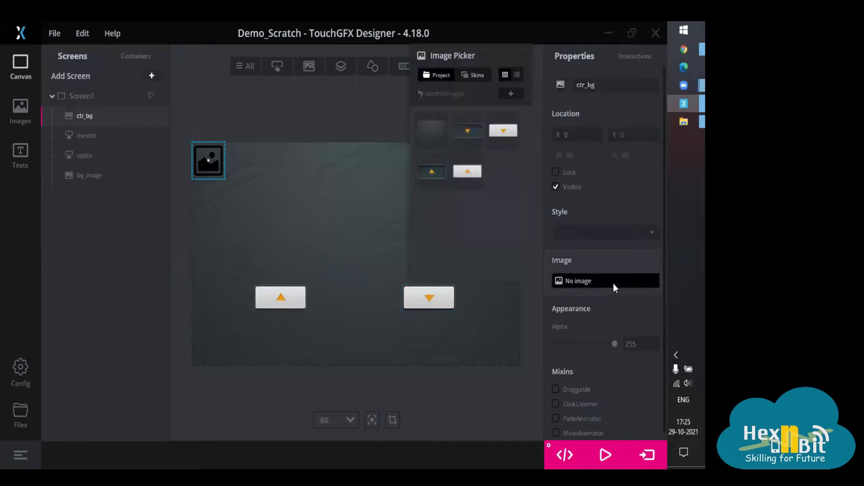
click(514, 97)
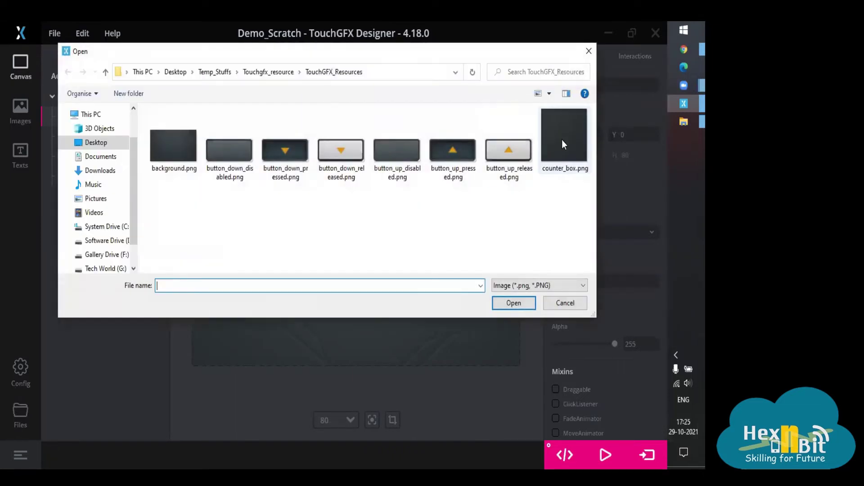
click(563, 144)
click(513, 303)
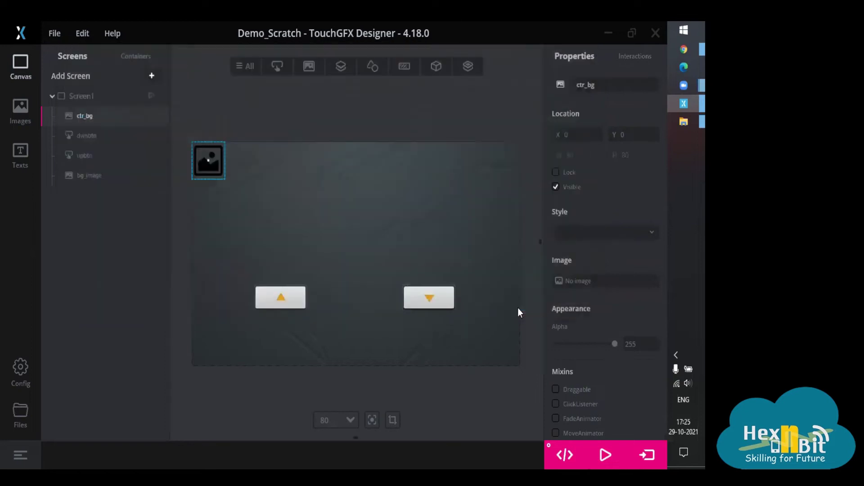
Place ctr_bg between the buttons at about X 324, Y 208, and spread upbtn to about X 145 and dwnbtn to about X 519
drag(226, 205, 359, 303)
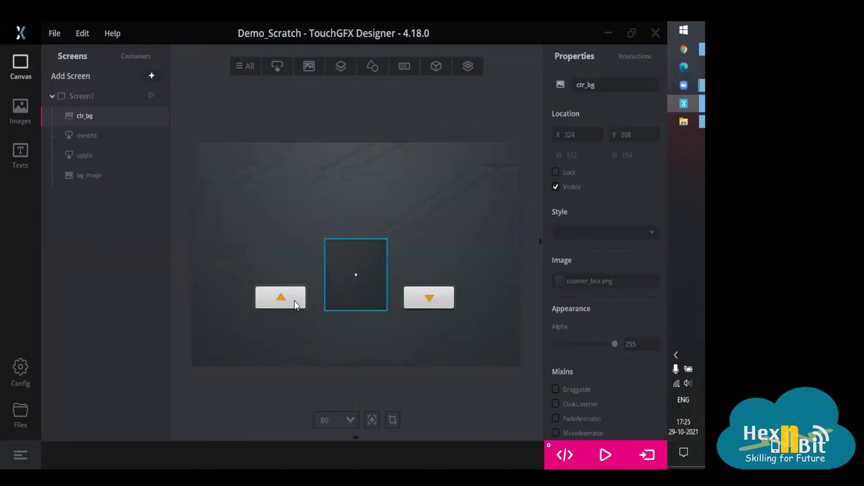
drag(295, 301, 292, 300)
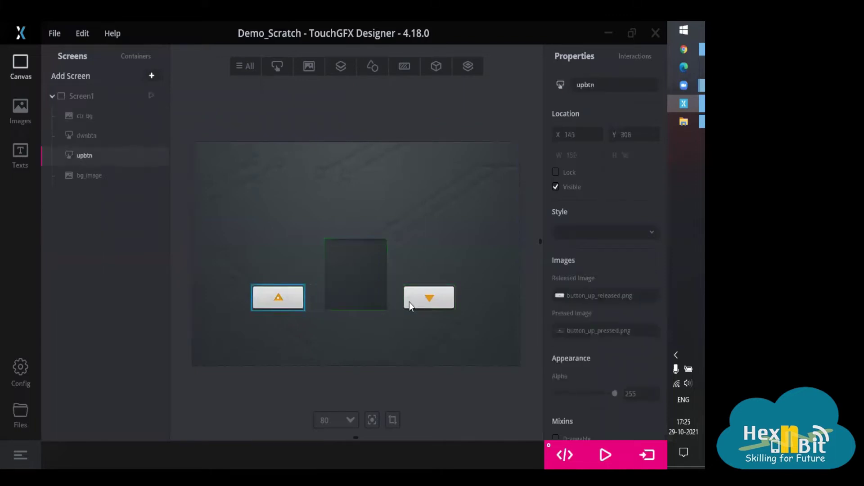
drag(409, 301, 411, 303)
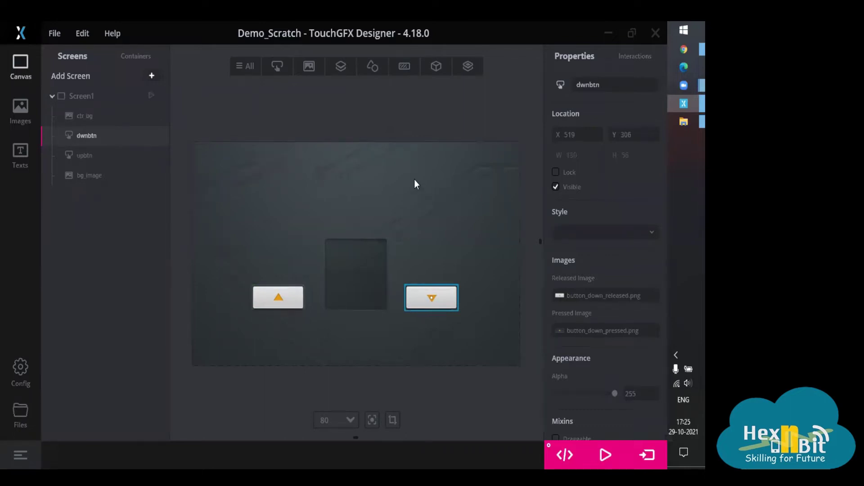
Add a Text Area widget and place it over ctr_bg at about X 324, Y 273
mouse_move(445, 75)
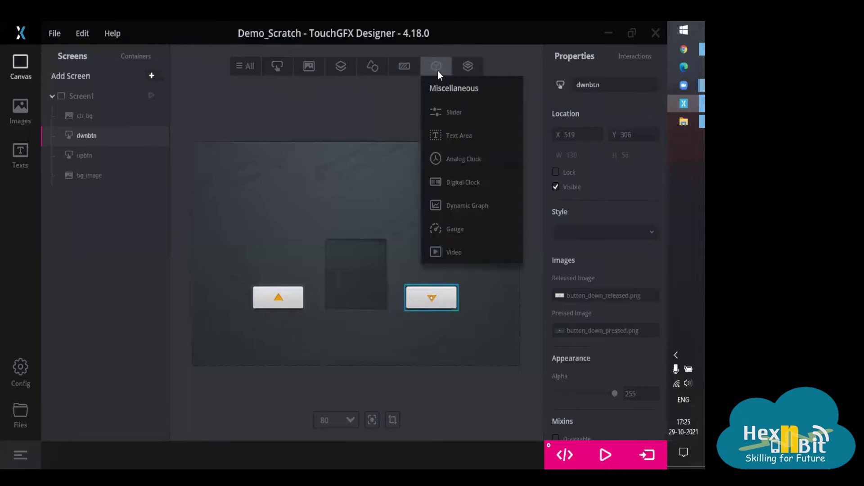
click(463, 141)
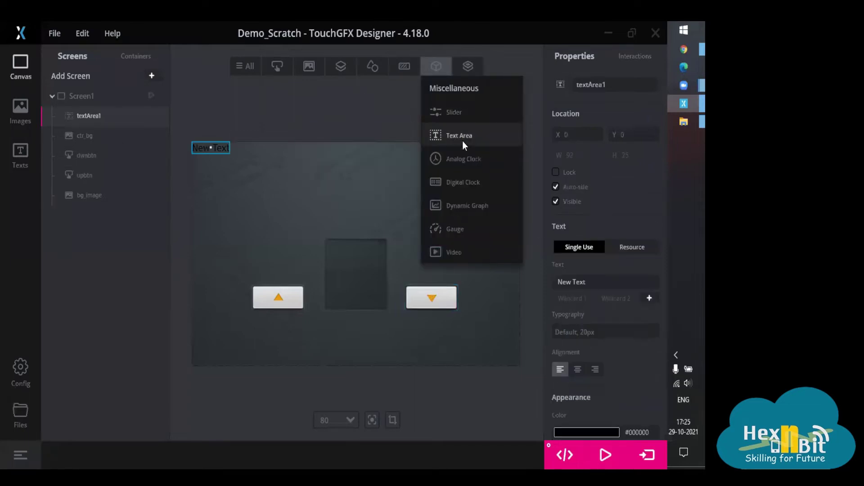
drag(221, 150, 355, 274)
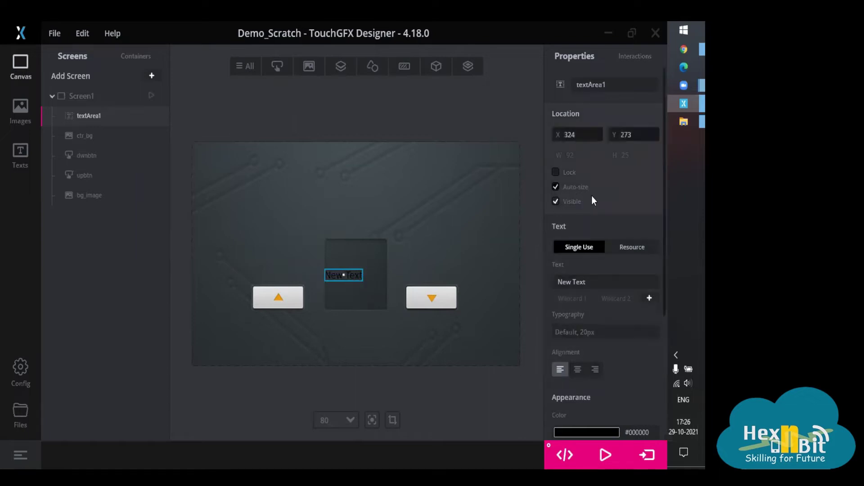
Turn off the text area's auto-size, resize it to about 152 by 73, and position it at about X 324, Y 249
click(555, 187)
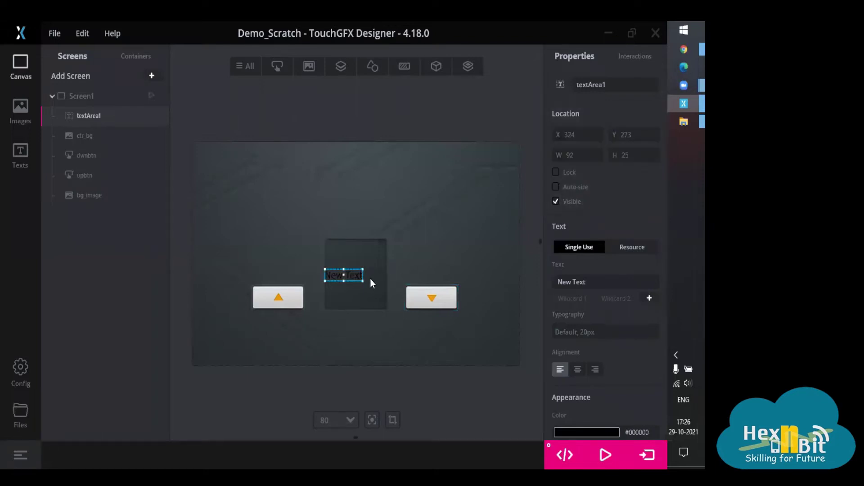
drag(363, 280, 387, 302)
drag(361, 275, 361, 266)
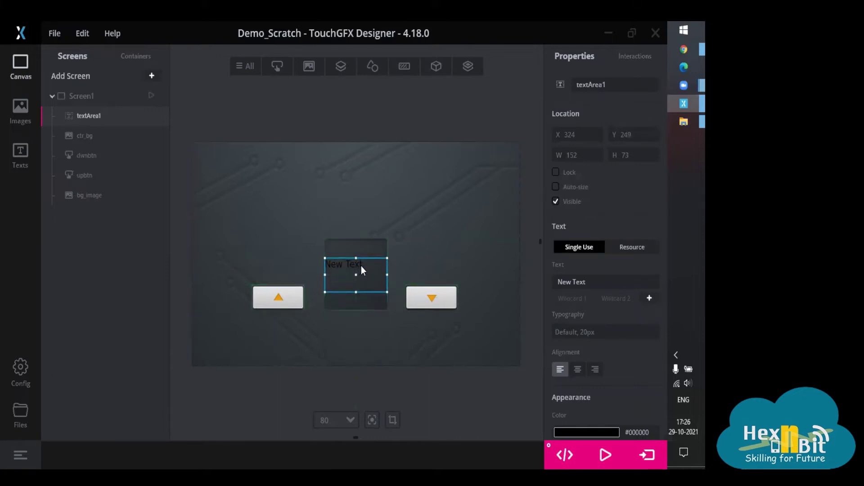
Rename the text area widget to textctr
click(579, 85)
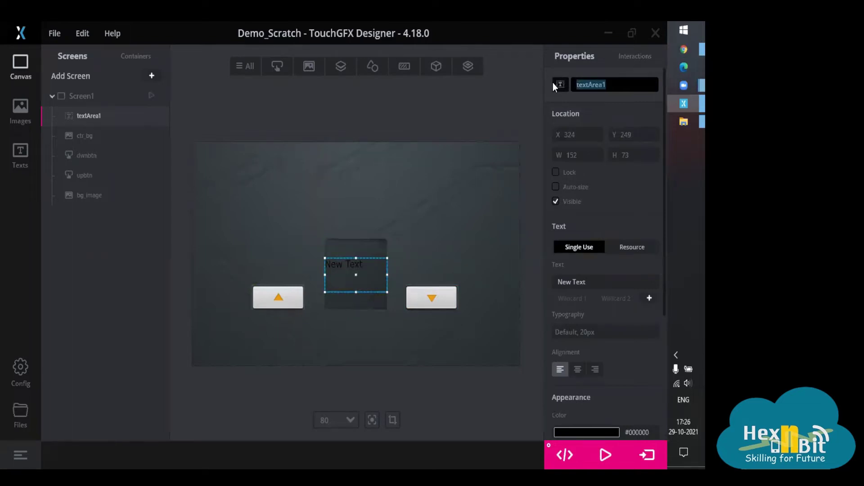
text(coun)
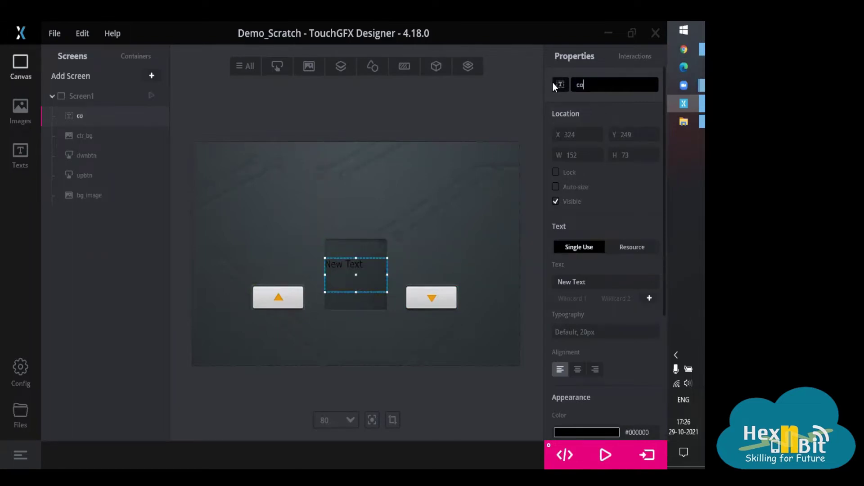
key(BackSpace)
key(BackSpace)
key(BackSpace)
key(BackSpace)
text(text_ctr)
key(BackSpace)
key(BackSpace)
key(BackSpace)
key(BackSpace)
text(ctr)
key(Return)
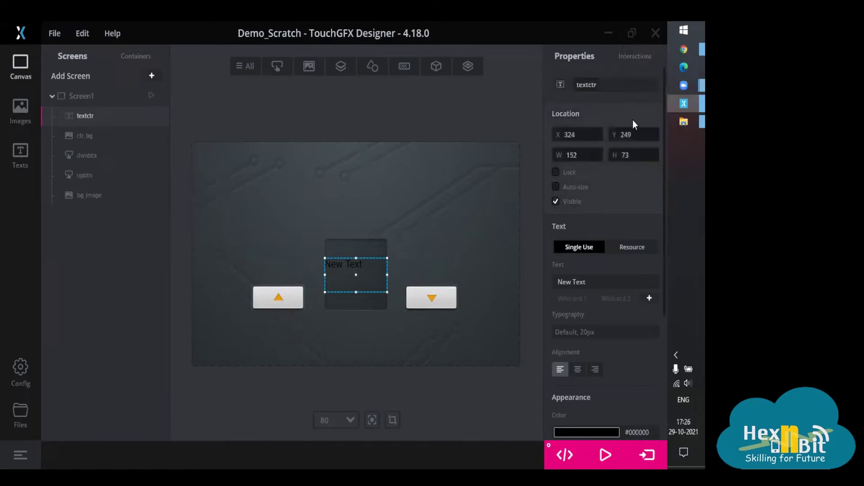
Set textctr's displayed text to Normal
scroll(617, 227, down, 2)
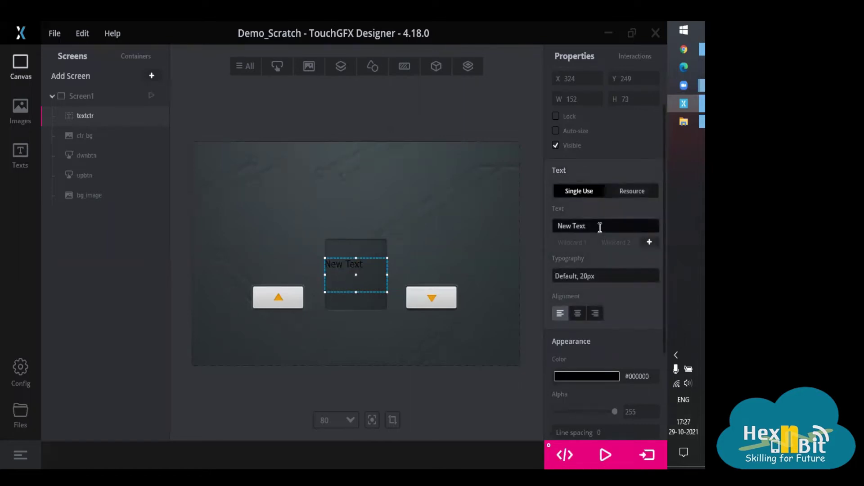
drag(600, 227, 552, 228)
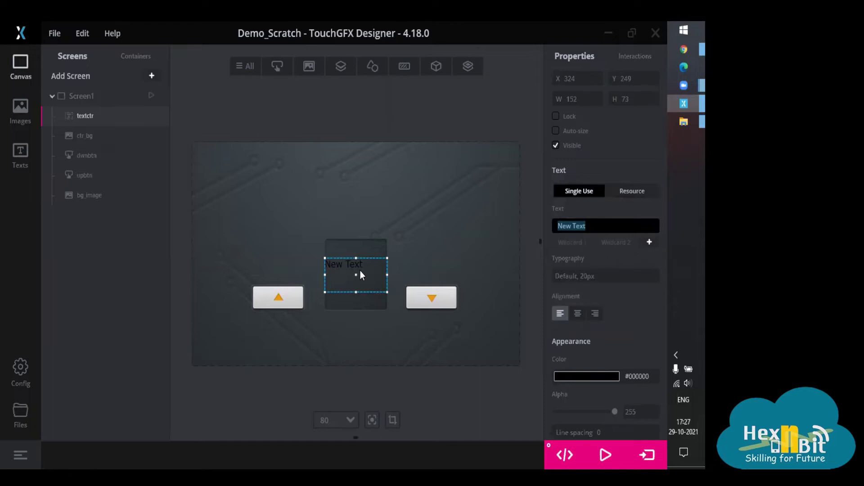
key(BackSpace)
text(Normal)
Replace textctr's text with the wildcard placeholder <d>
drag(594, 226, 553, 229)
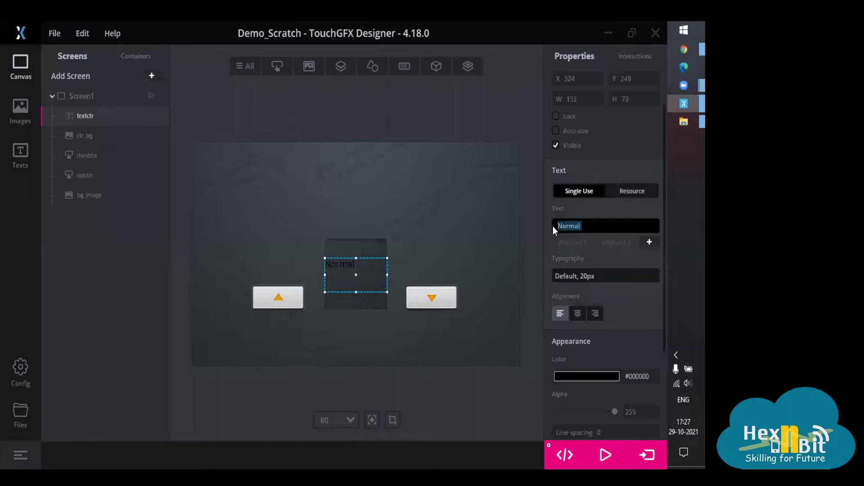
text(<>)
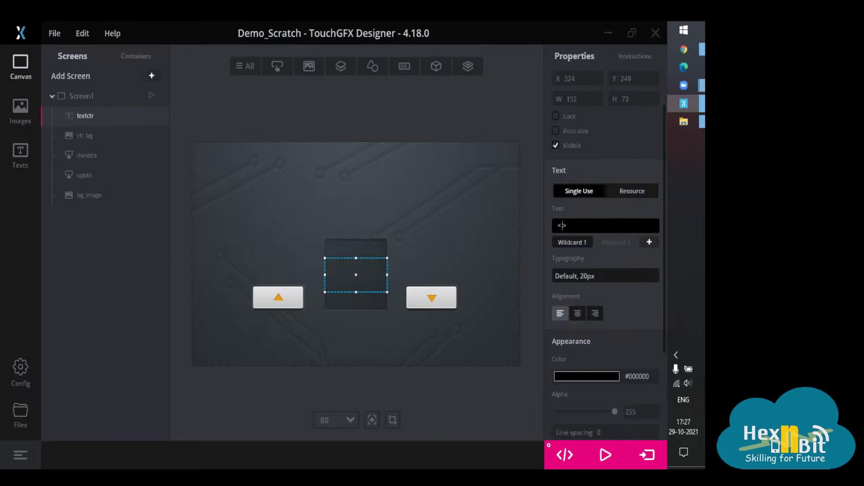
click(558, 226)
key(Right)
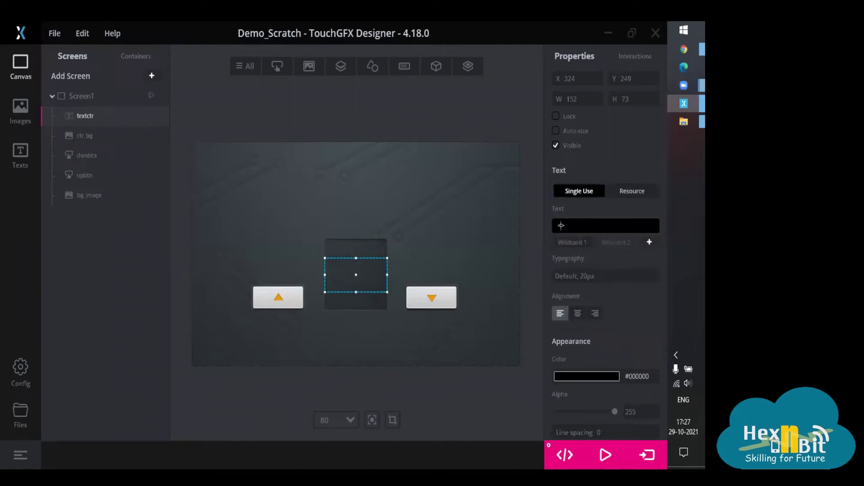
text(d>)
Set Wildcard 1's initial value to 0 and enable its wildcard buffer with a buffer size of 10
click(569, 242)
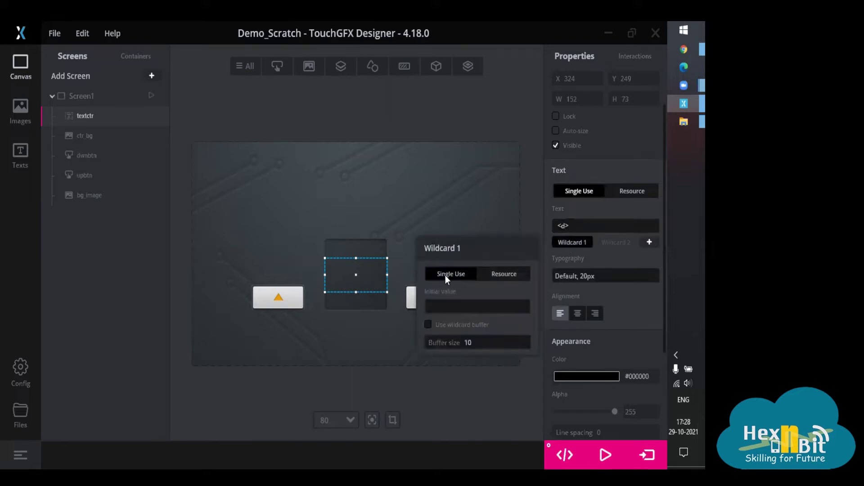
click(451, 306)
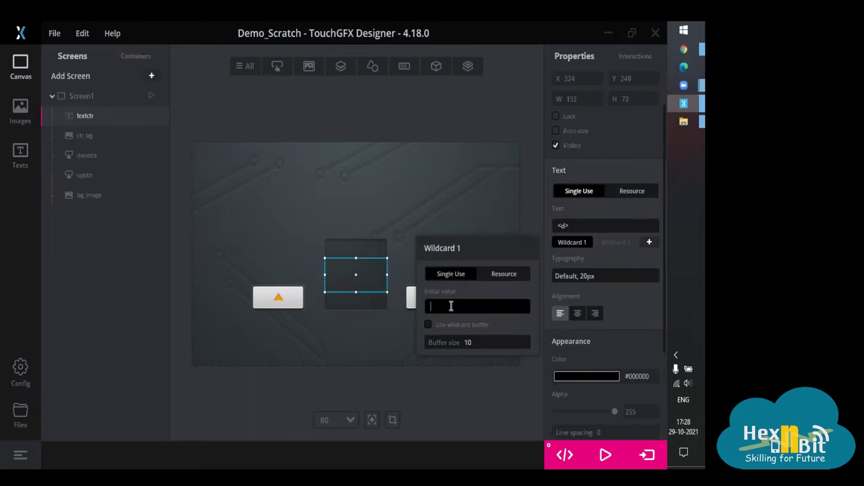
text(0)
key(Return)
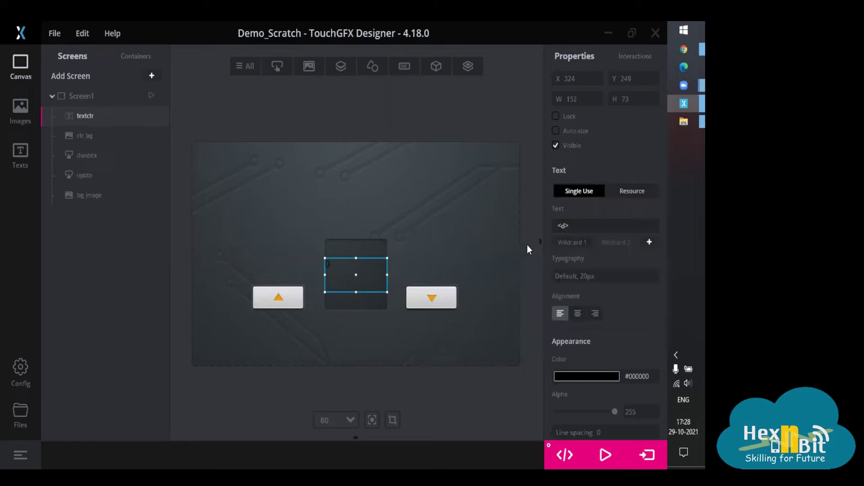
click(572, 242)
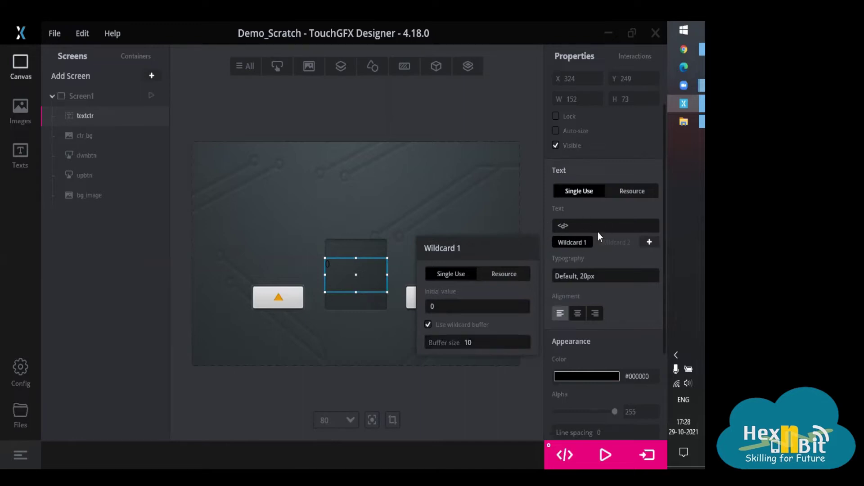
click(615, 252)
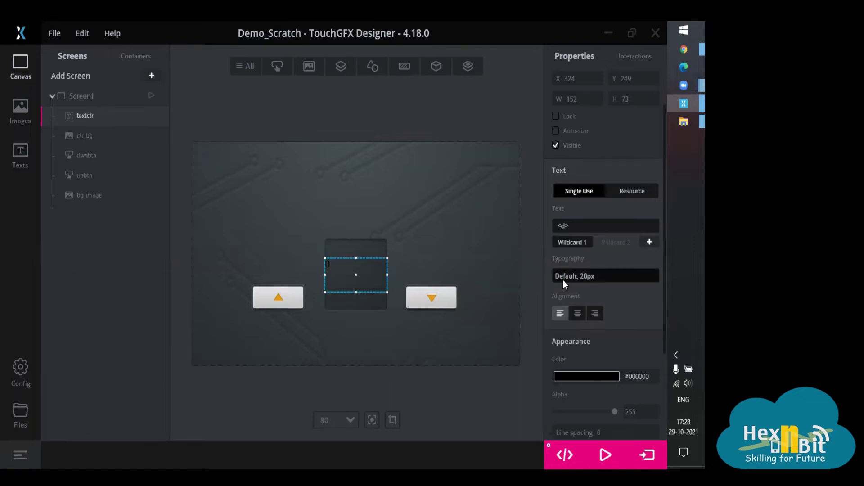
Change textctr's typography to the Large Verdana style
click(605, 276)
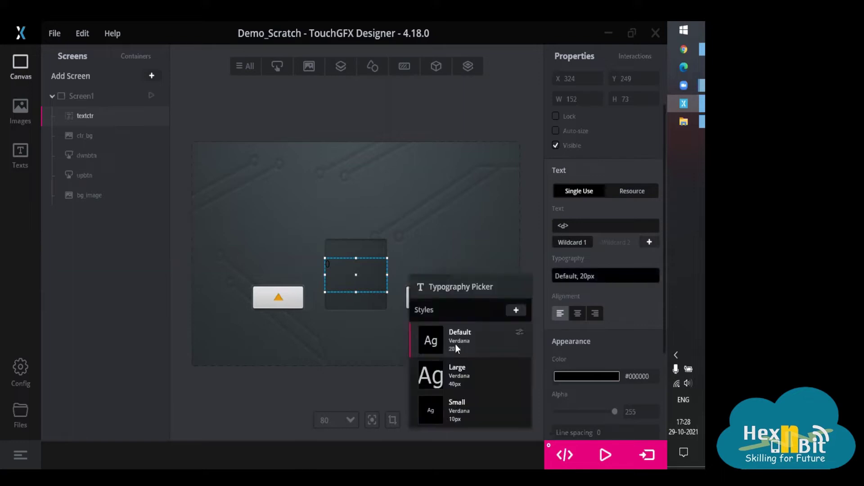
mouse_move(471, 374)
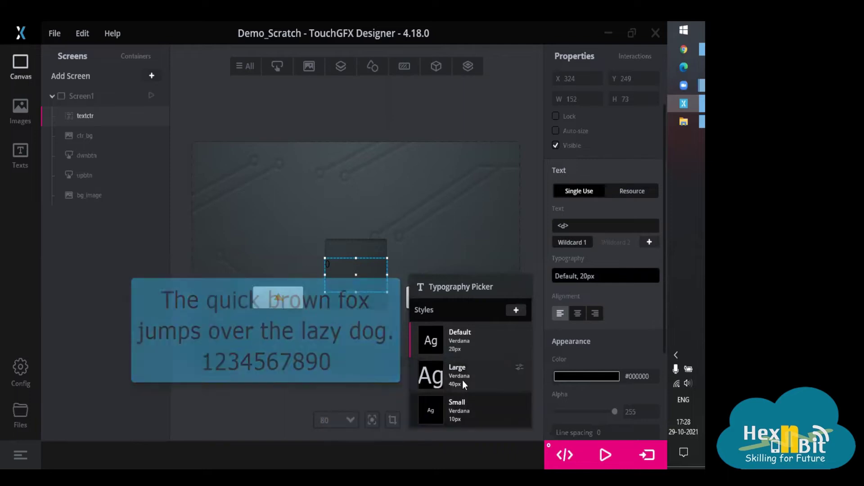
click(464, 382)
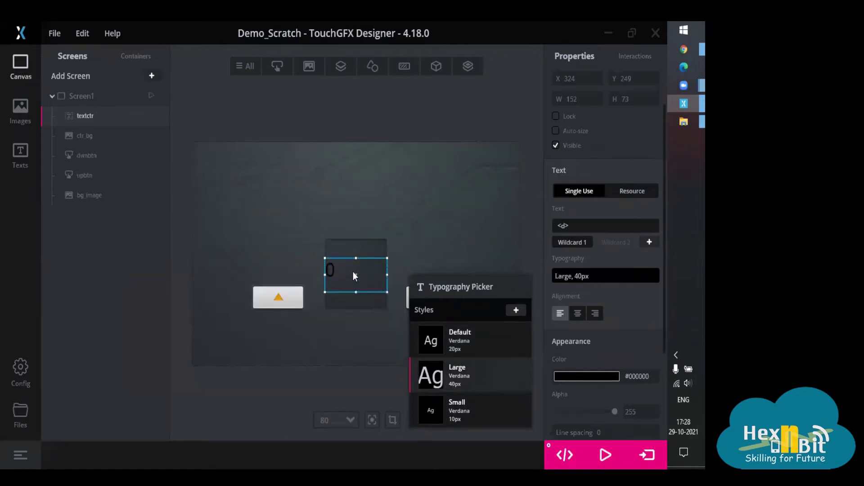
click(618, 275)
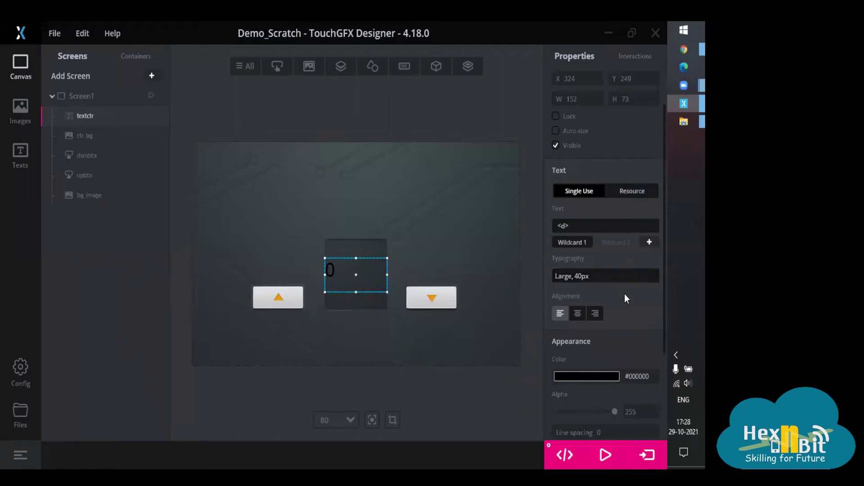
Set the Large typography's font size to 80 in the project's text settings and return to the canvas
click(21, 154)
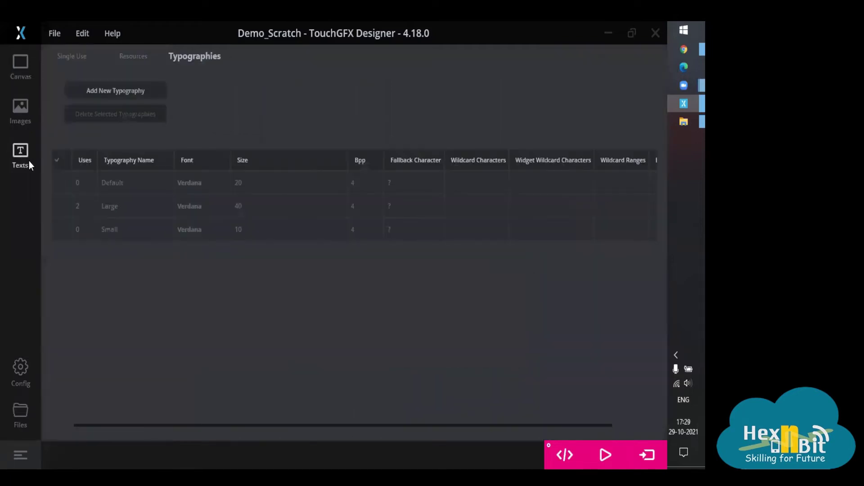
click(249, 202)
text(80)
key(Return)
click(25, 67)
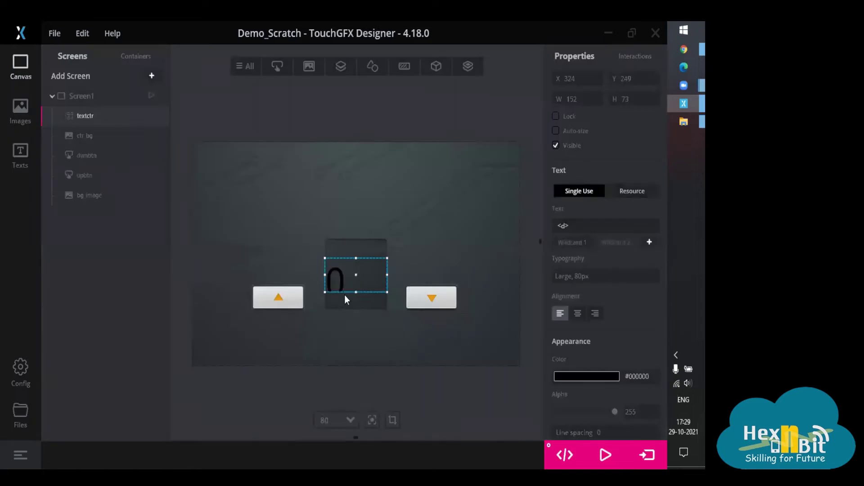
Enlarge textctr to about 152 by 94 at about Y 238 and center-align its text
mouse_move(357, 289)
mouse_down()
mouse_move(361, 301)
mouse_move(363, 279)
mouse_up()
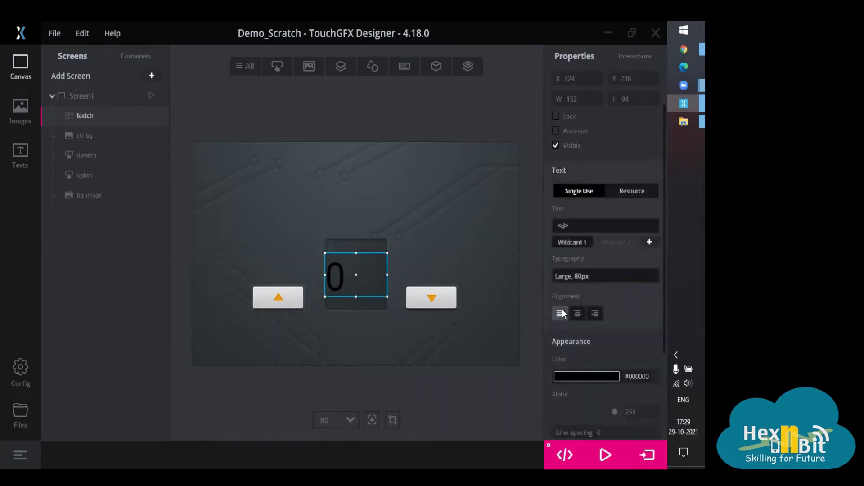
click(578, 315)
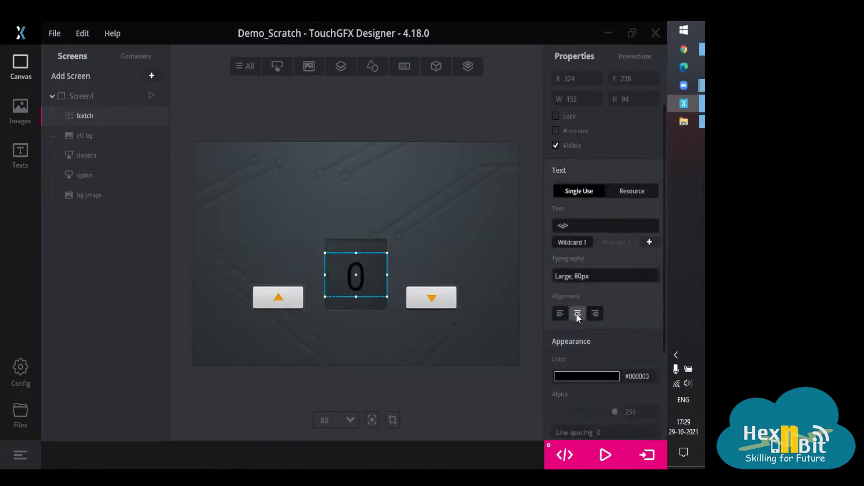
Set textctr's text color to white, #FFFFFF
click(579, 376)
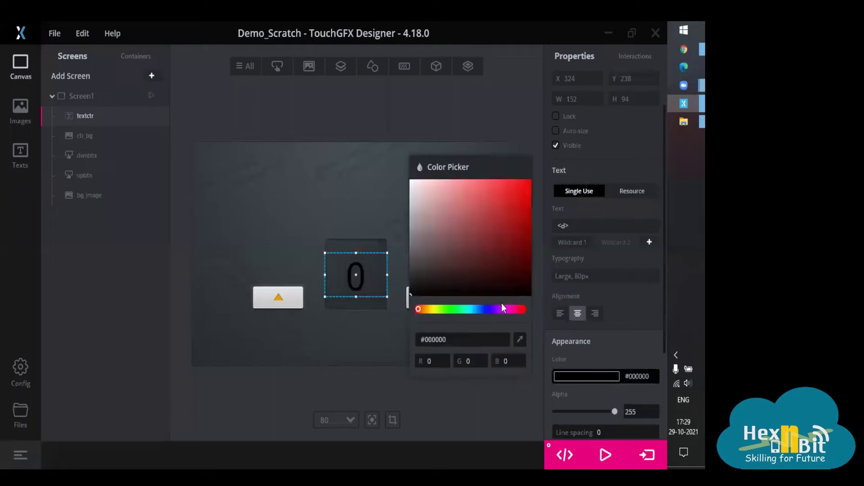
drag(477, 274, 406, 180)
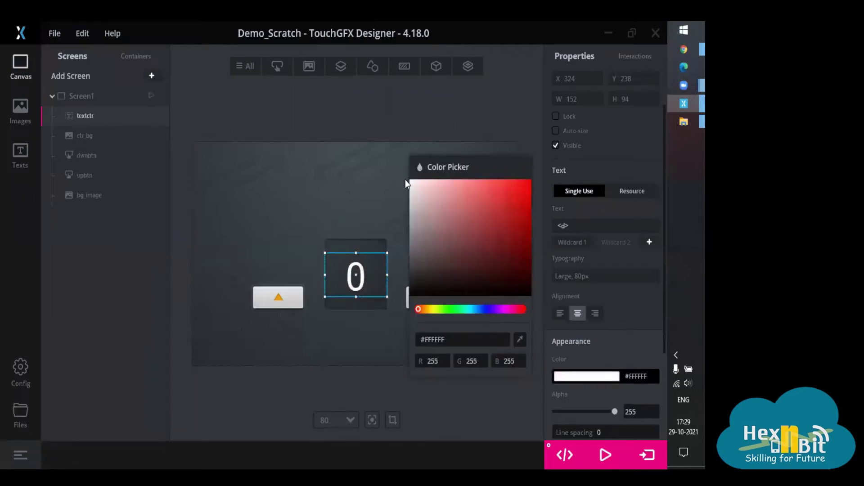
click(502, 393)
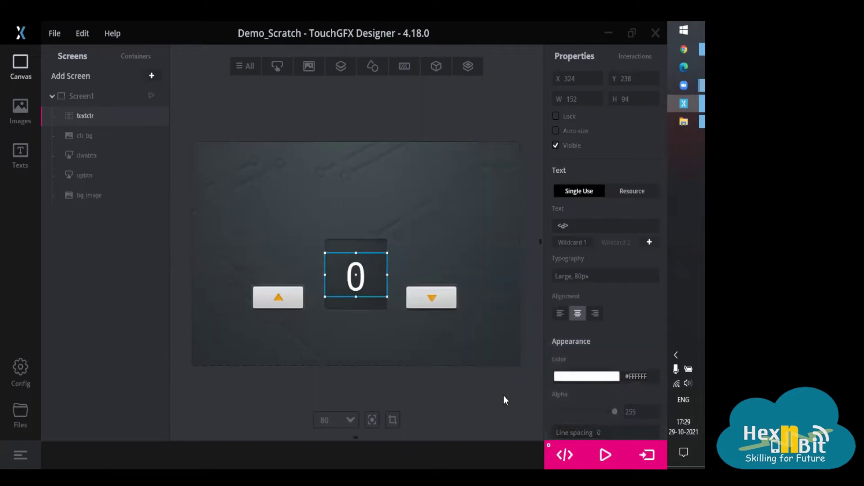
click(425, 387)
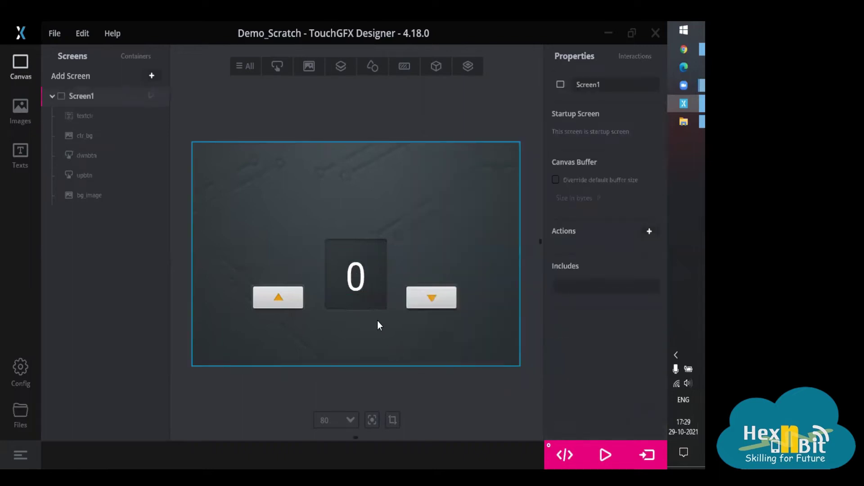
Review textctr's alpha, line spacing, rotation and mixin options, along with its wildcard text and location properties
click(374, 305)
click(360, 288)
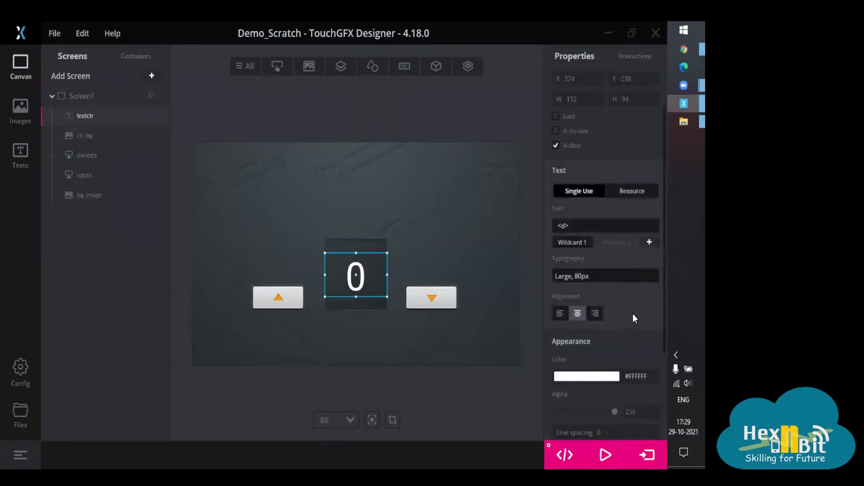
scroll(634, 317, down, 3)
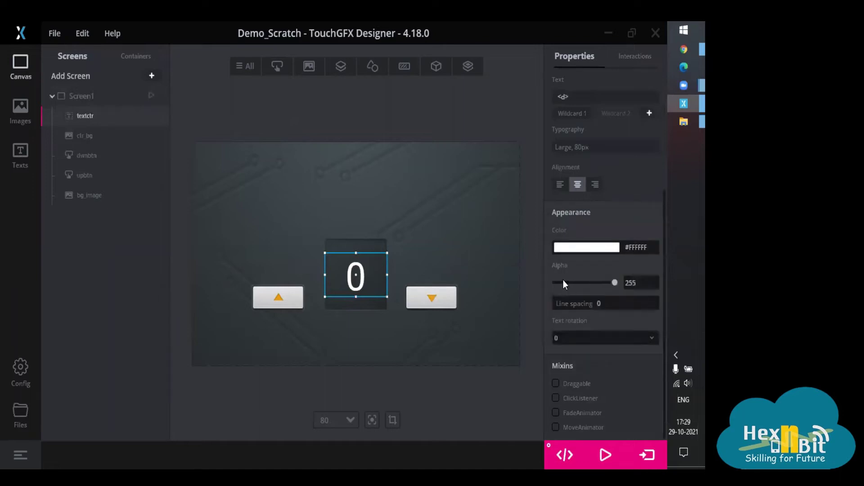
mouse_move(611, 285)
mouse_down()
mouse_move(569, 287)
mouse_move(618, 282)
mouse_up()
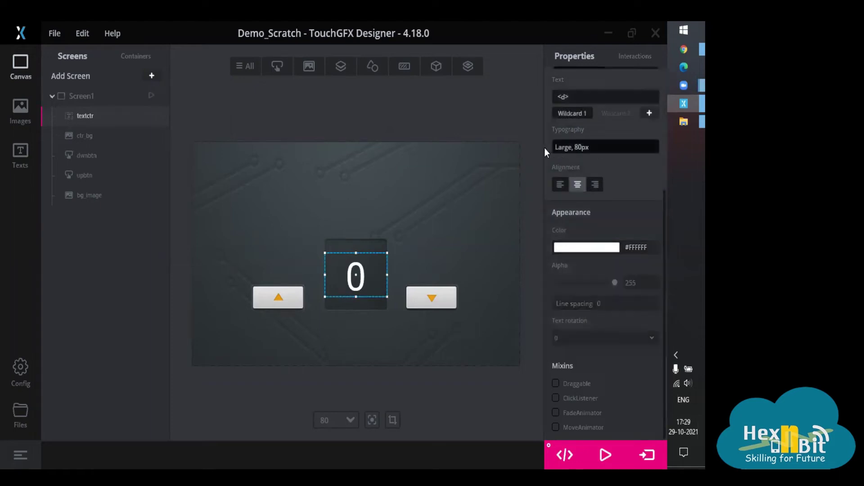
click(564, 99)
text(d)
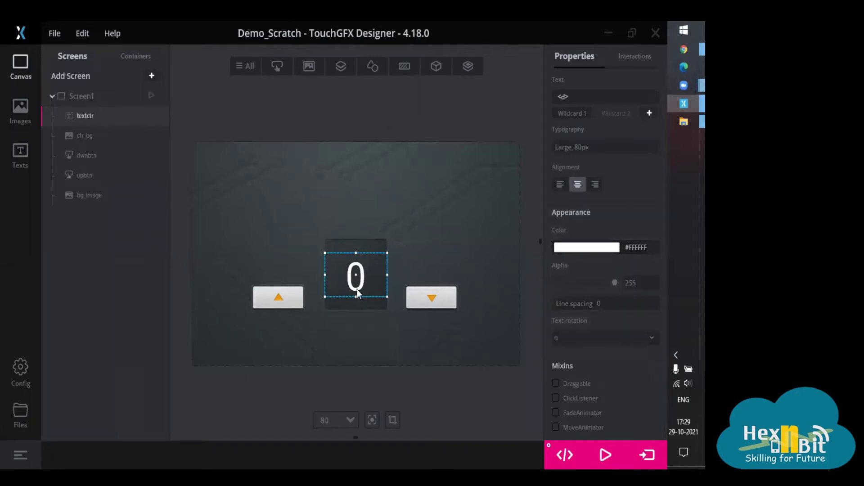
scroll(644, 225, up, 5)
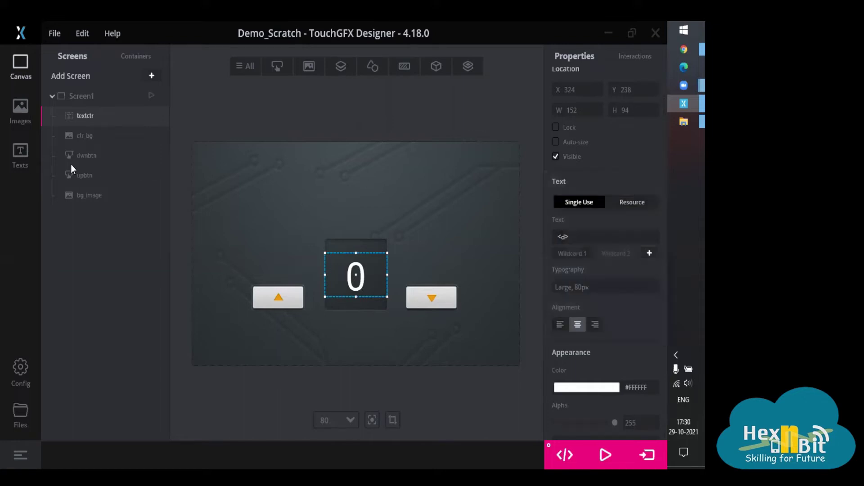
Set the Large typography's wildcard range to 0-9, clear its fallback character, and return to the canvas
click(23, 158)
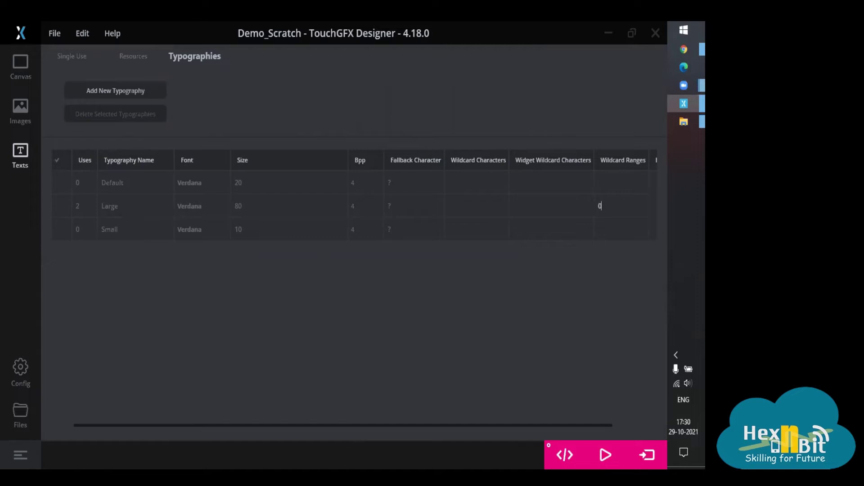
click(600, 206)
text(0-9)
key(Return)
click(406, 203)
key(BackSpace)
click(15, 72)
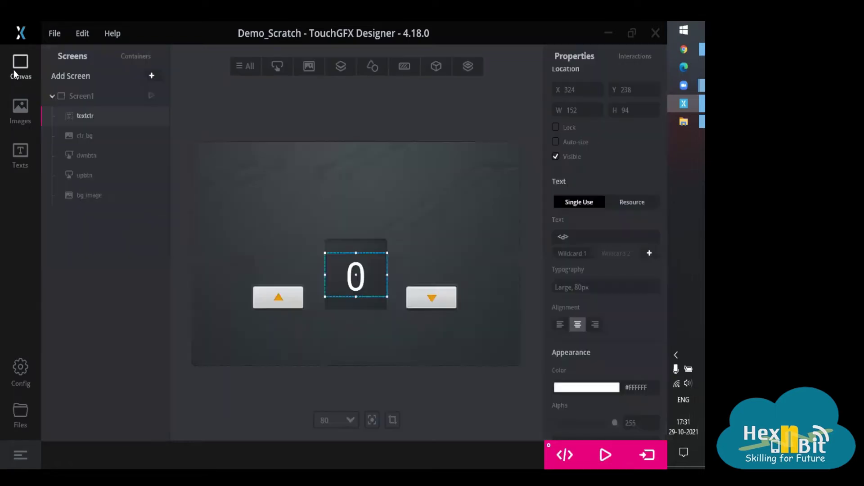
click(245, 105)
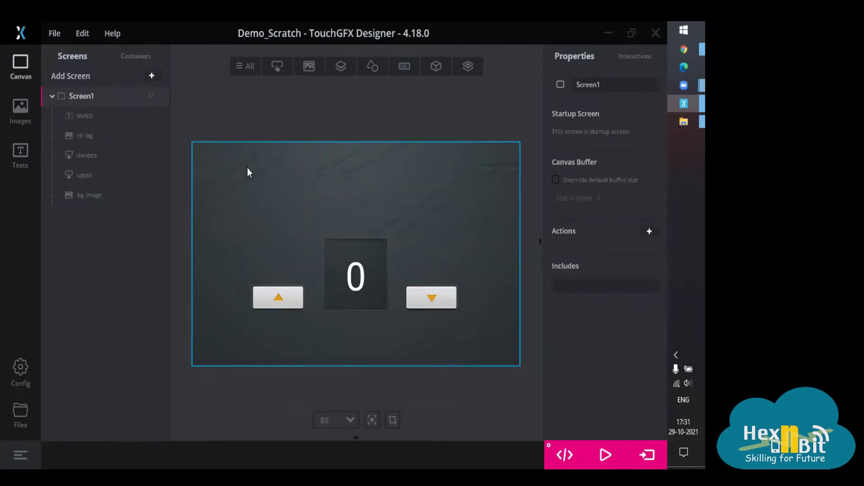
click(405, 68)
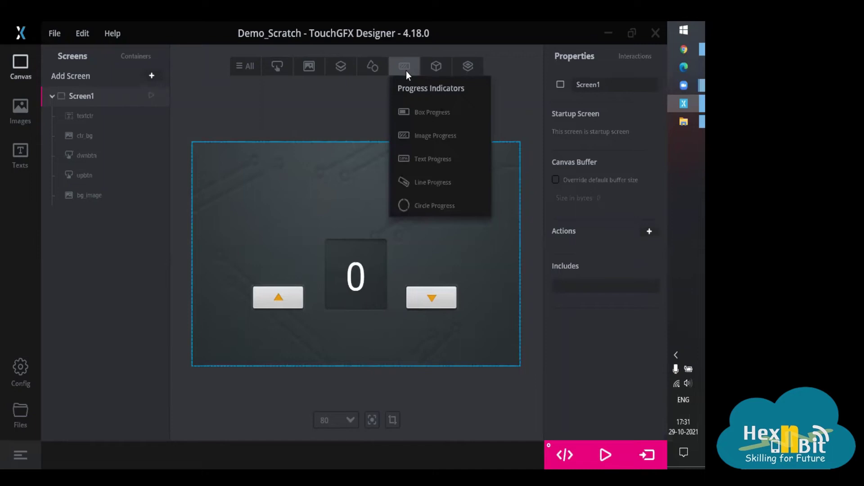
click(375, 72)
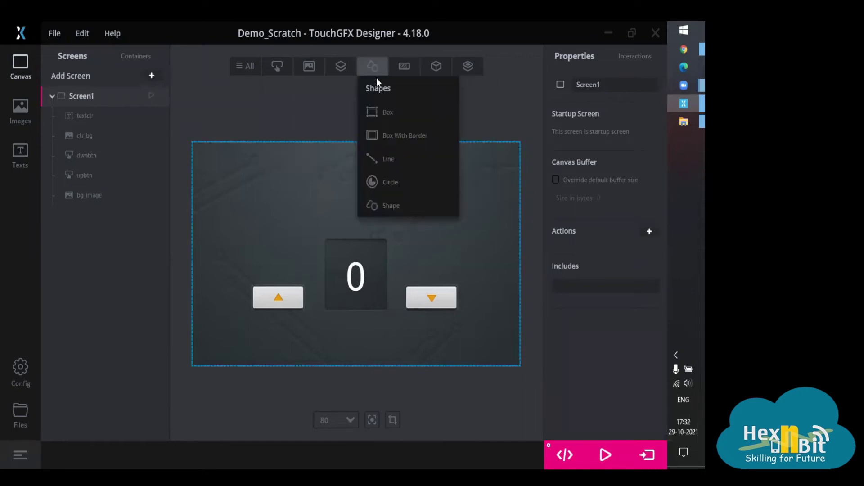
Add a box near the top of Screen1, about 755 by 113 at about X 23, Y 27
click(381, 113)
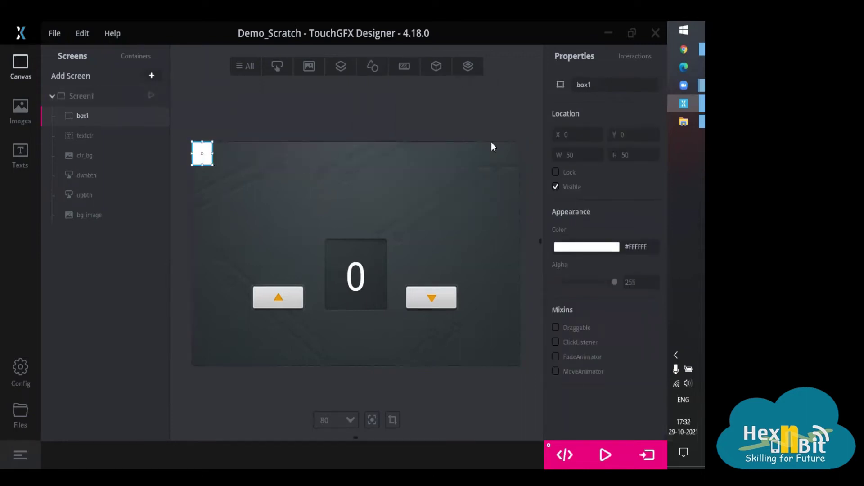
drag(214, 168, 521, 187)
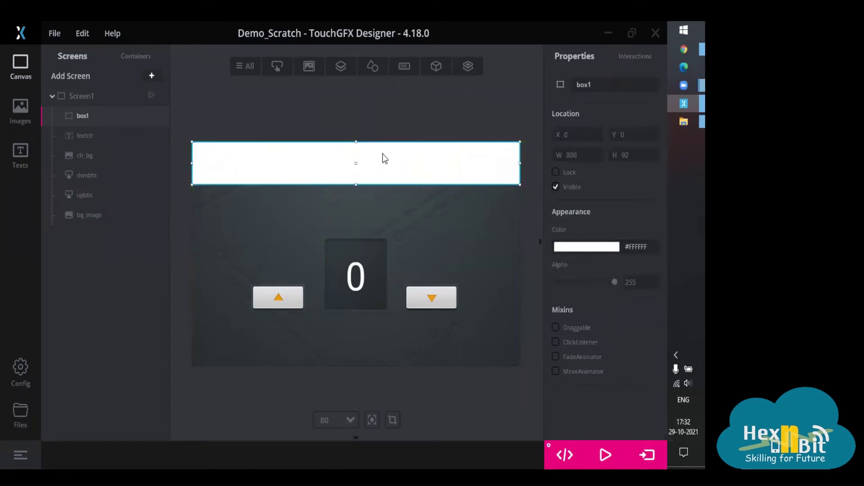
drag(373, 167, 386, 188)
drag(520, 180, 501, 178)
drag(372, 178, 380, 181)
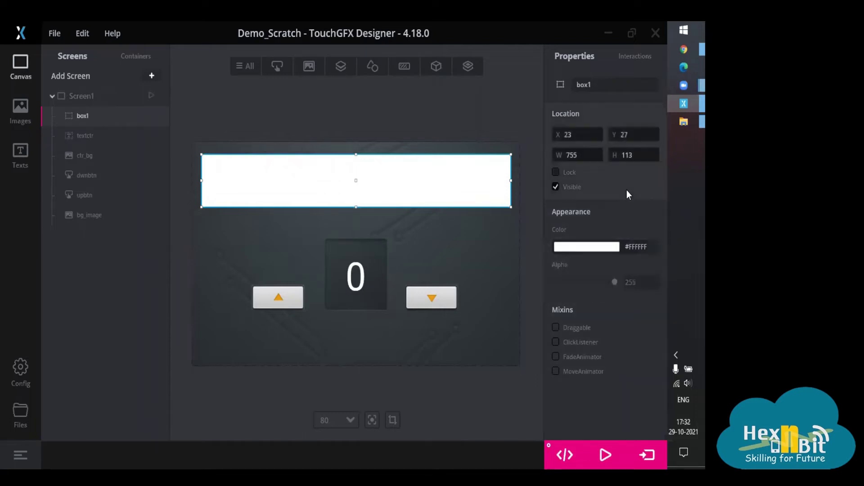
Rename the new box as headerbox
click(604, 84)
drag(604, 84, 547, 90)
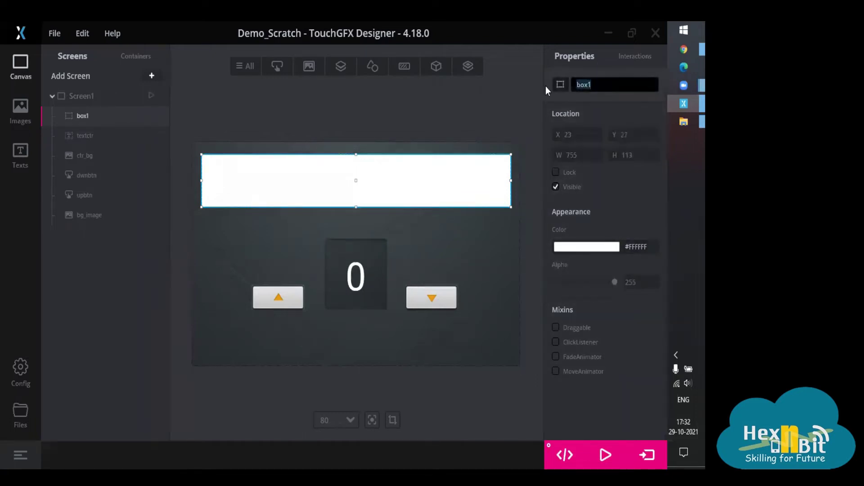
text(headerbox)
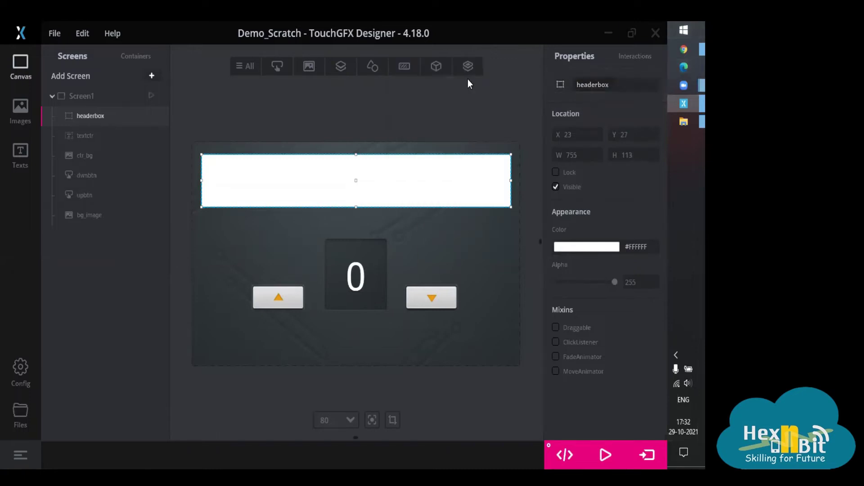
Add a text area over the header box at about X 32, Y 34 and name it heading
click(437, 63)
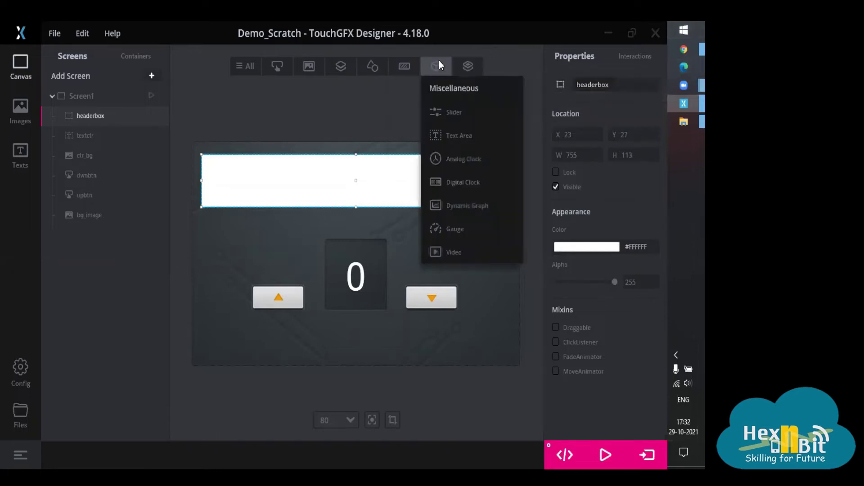
click(455, 137)
drag(281, 180, 295, 189)
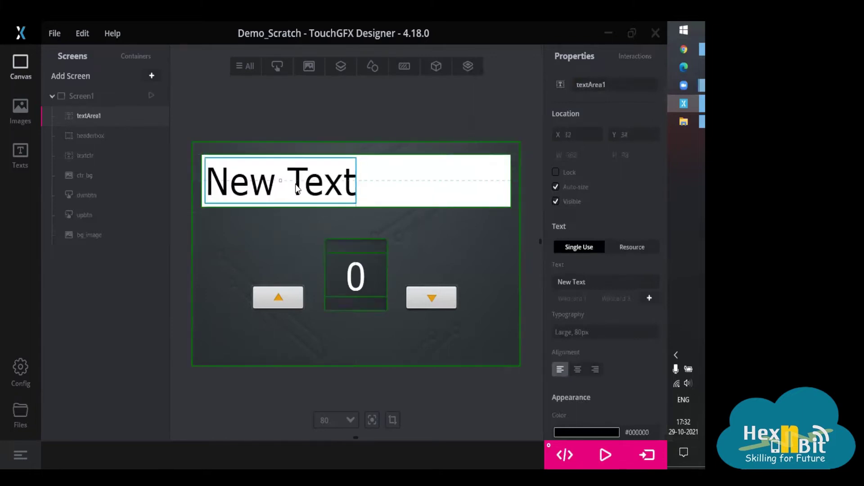
drag(649, 81, 563, 87)
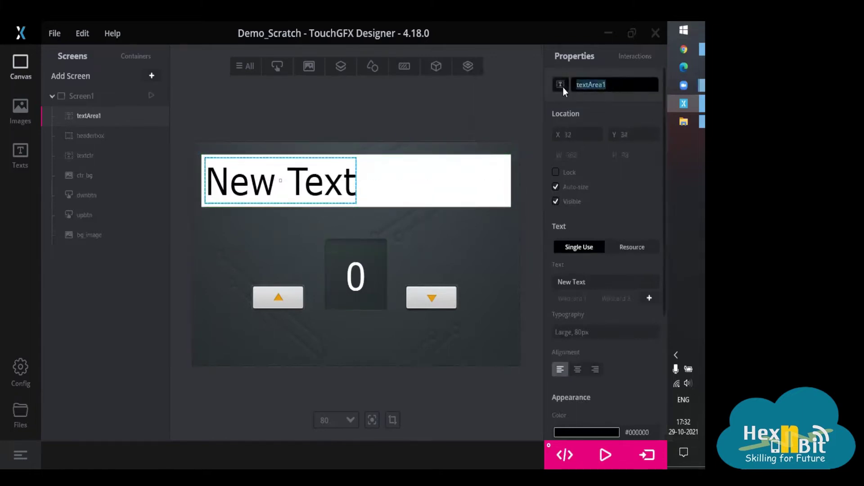
text(heading)
key(Return)
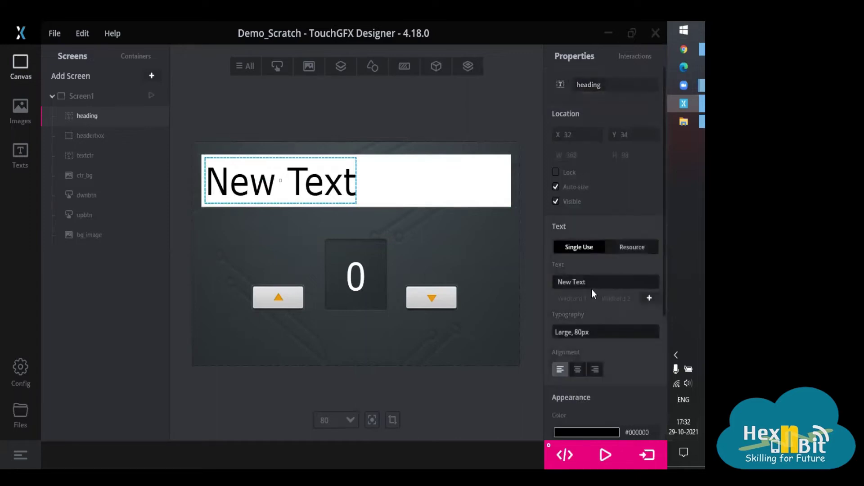
Set the heading's text to two lines, "TouchGFX Demo" and "Up-Down COunter"
click(591, 282)
drag(592, 282, 554, 282)
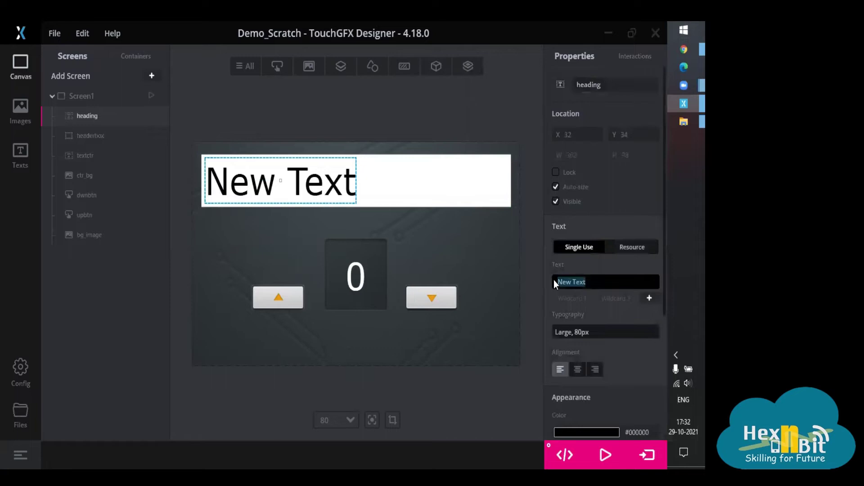
text(Touch)
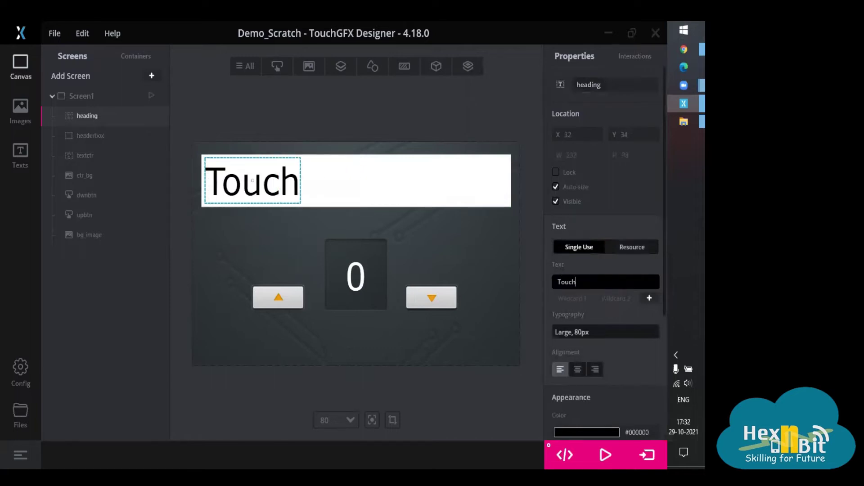
text(GFX Demo)
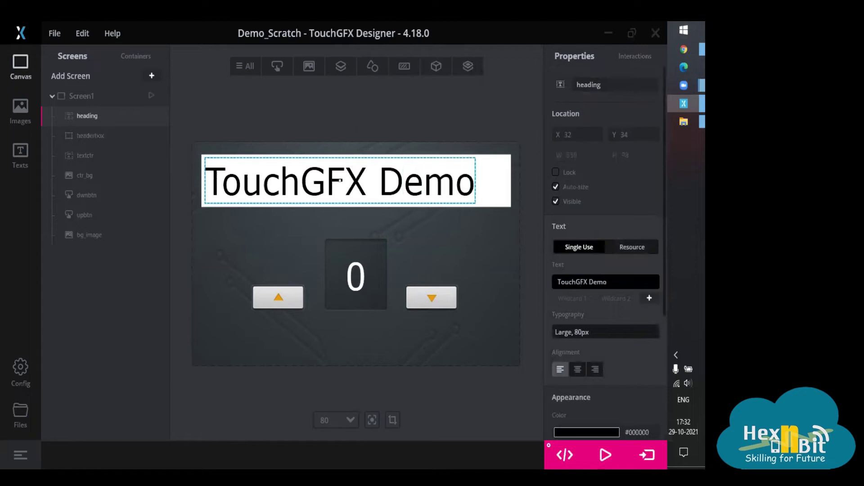
key(Return)
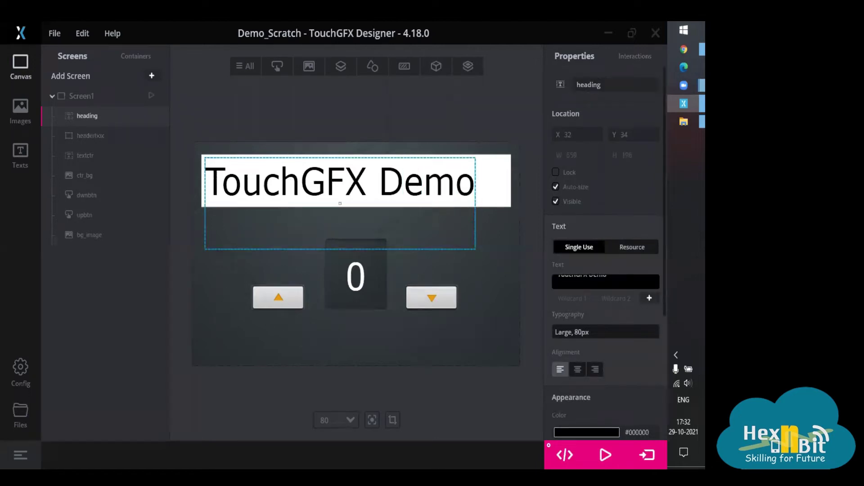
text(Up-)
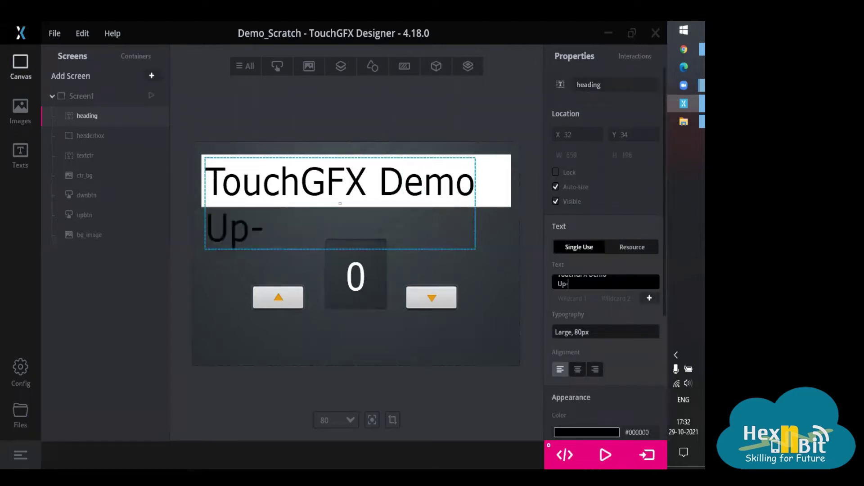
text(Down COunter)
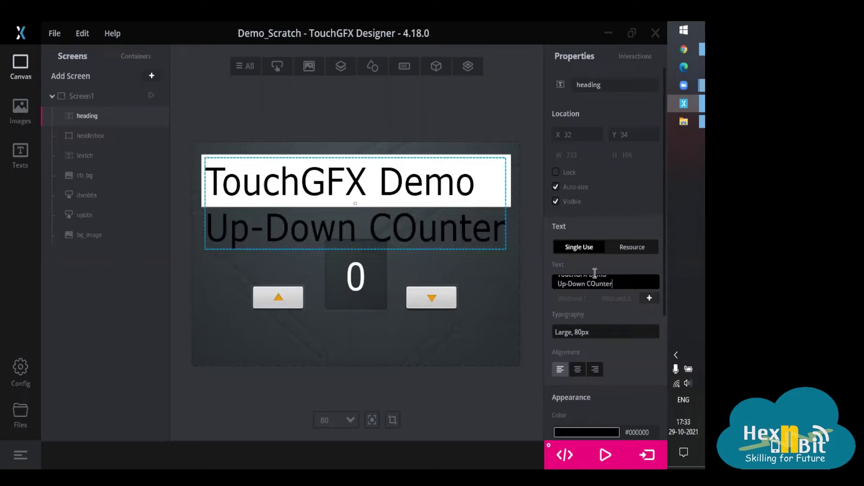
drag(604, 283, 547, 276)
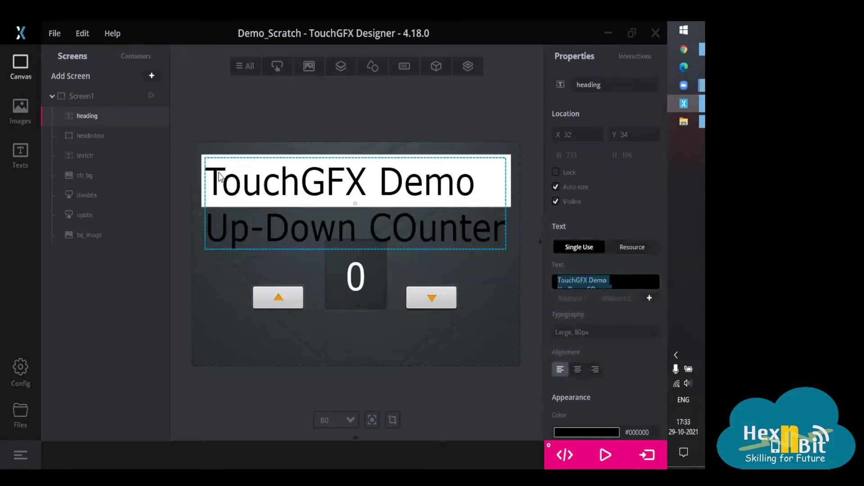
click(561, 298)
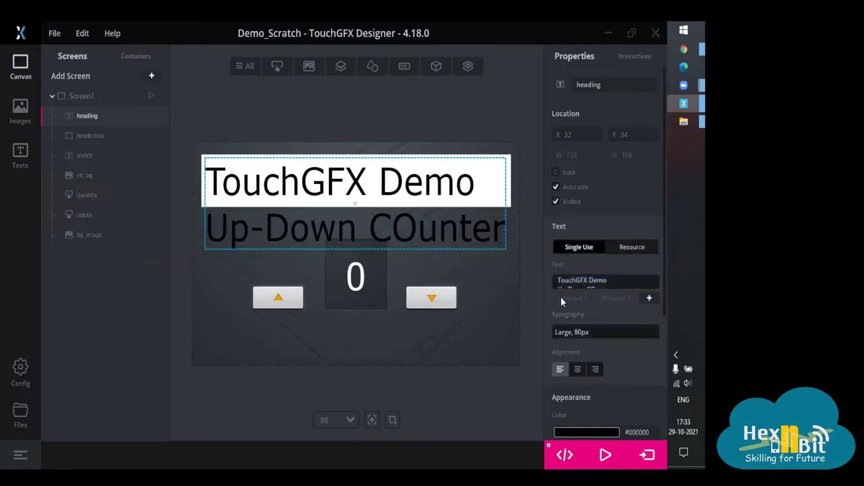
Compare the typography styles on the heading and apply Default, 20px
click(582, 332)
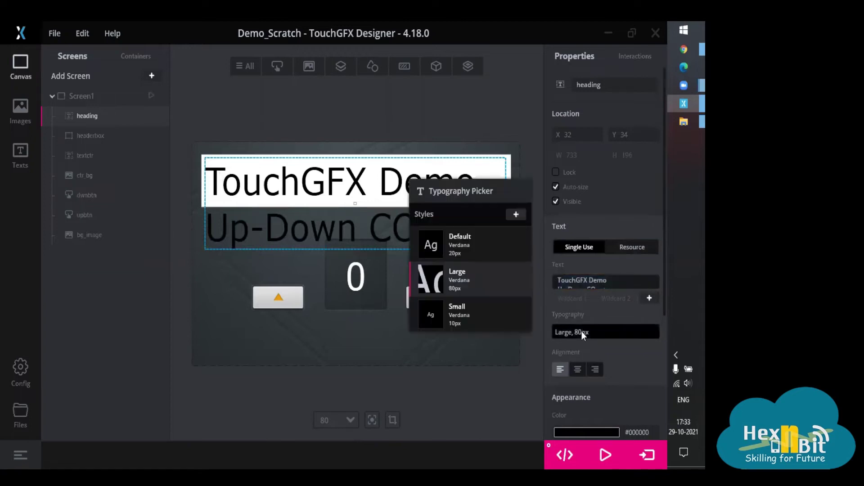
click(456, 247)
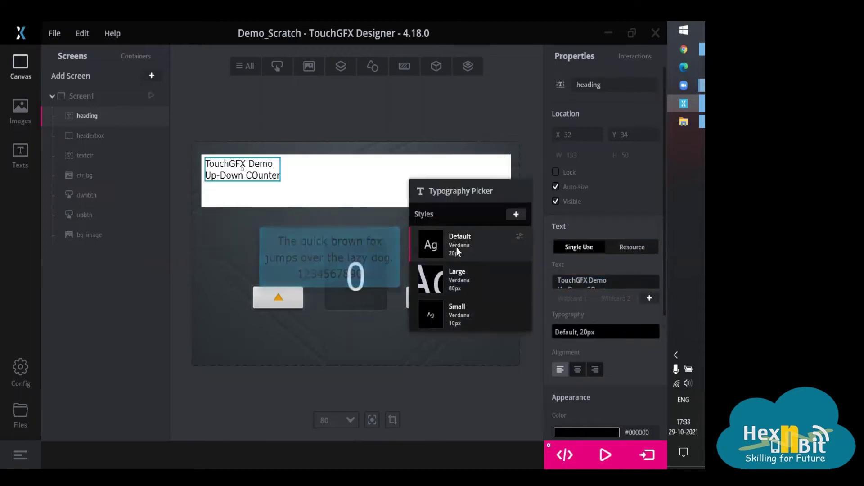
click(479, 275)
click(469, 304)
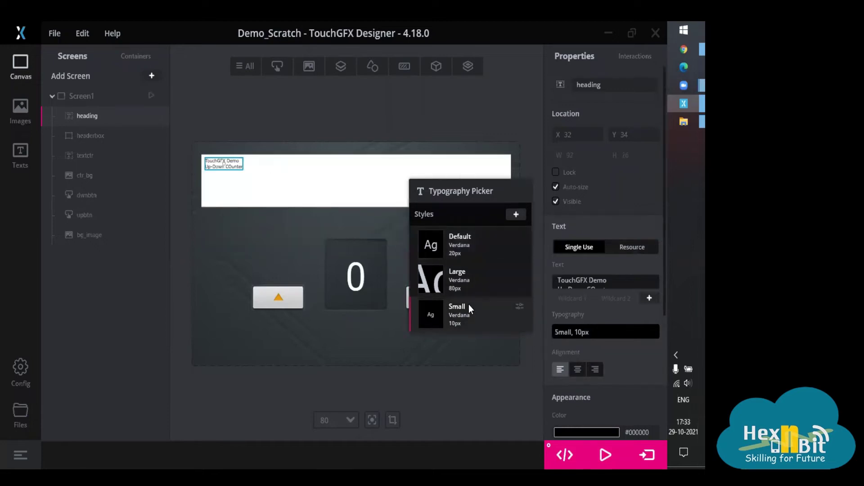
click(468, 239)
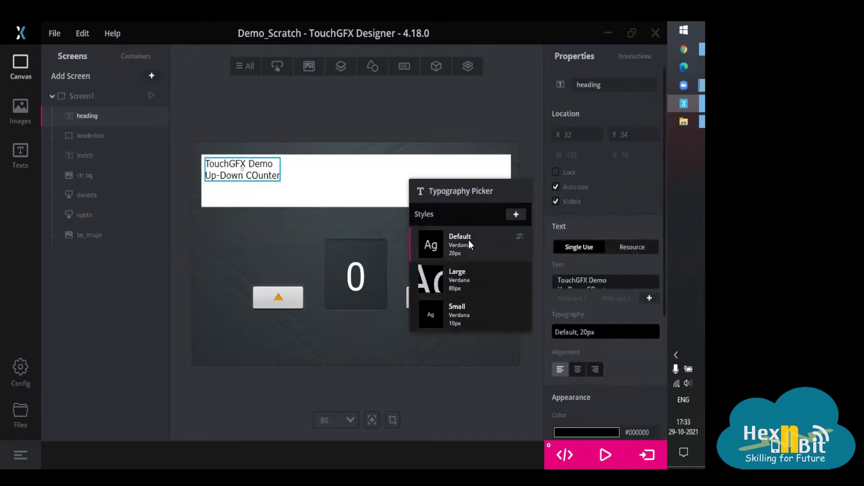
click(636, 372)
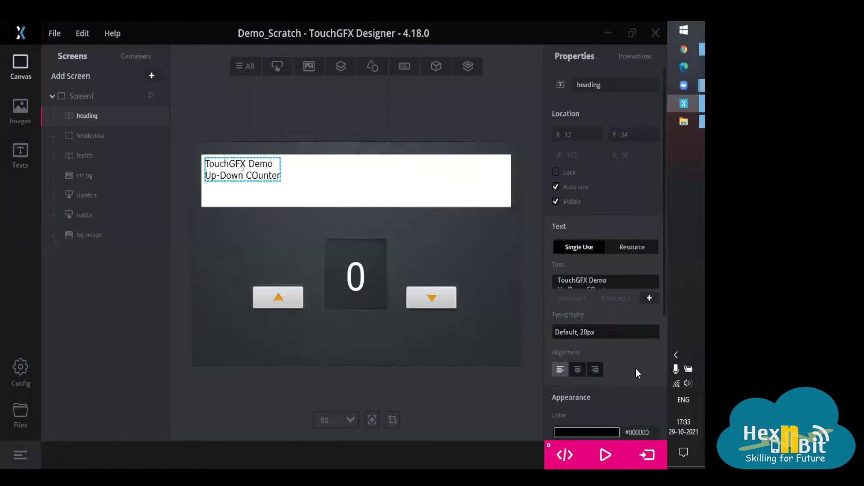
Correct the heading's second line to "Up-Down Counter" and center-align the text
click(608, 285)
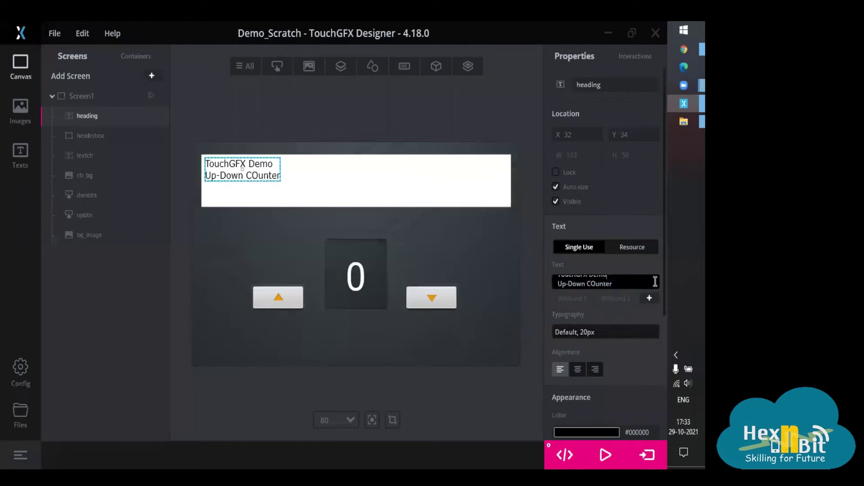
click(592, 284)
key(Delete)
text(o)
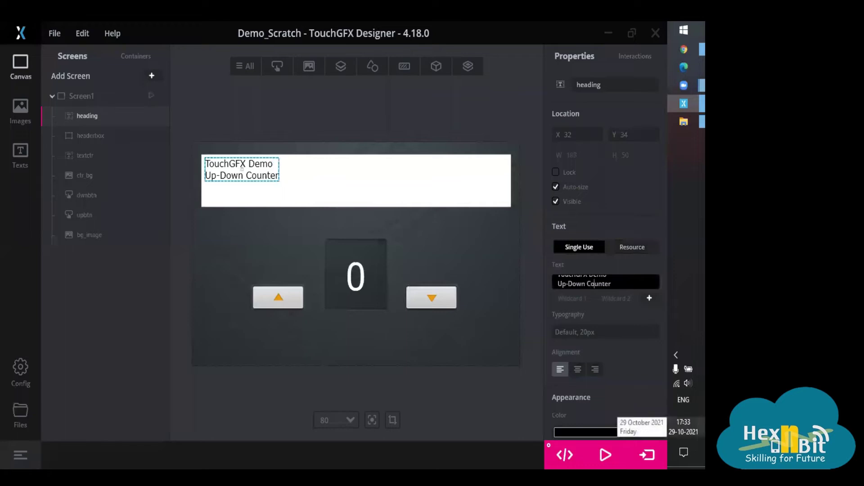
scroll(625, 360, down, 2)
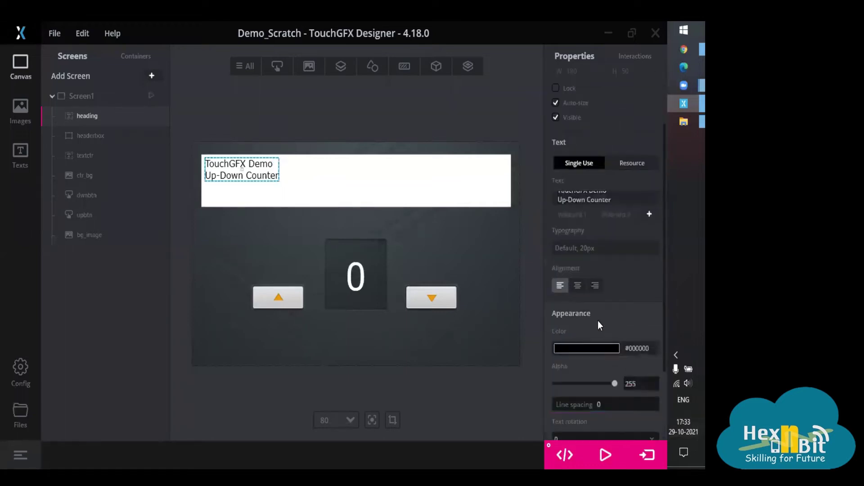
click(577, 284)
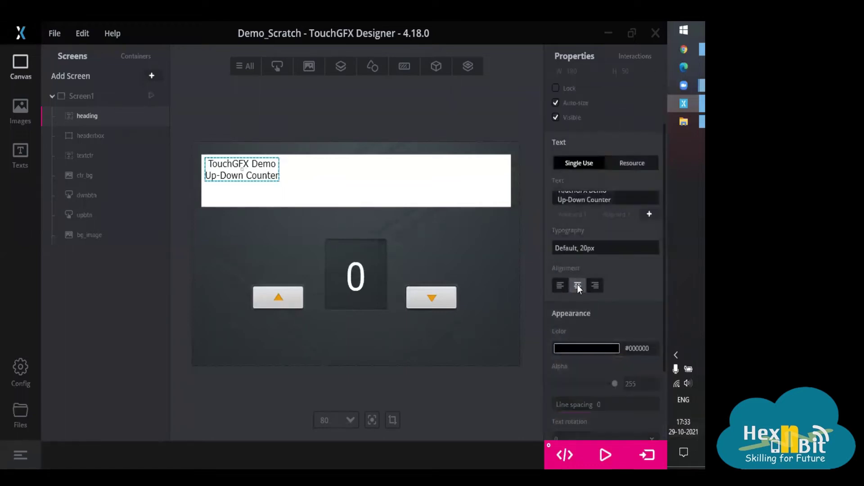
Color the heading #E69909 by sampling the up button's arrow, then turn off auto-size and enlarge it to about 732 by 100
click(590, 349)
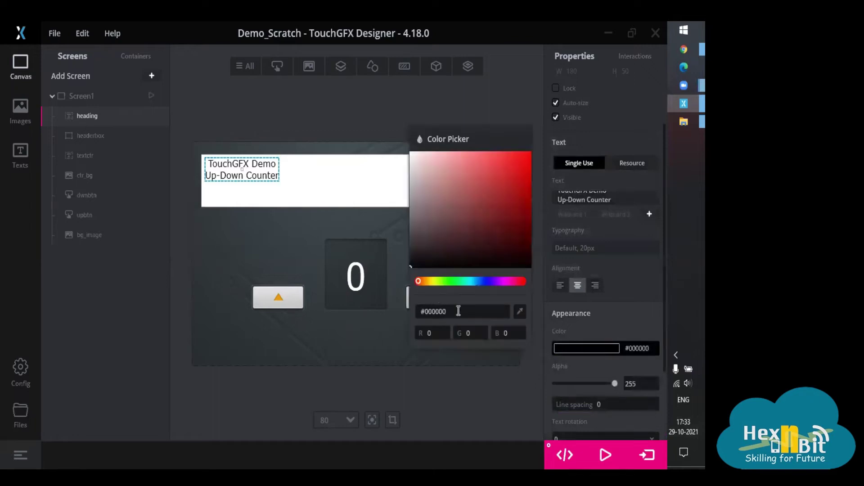
click(520, 312)
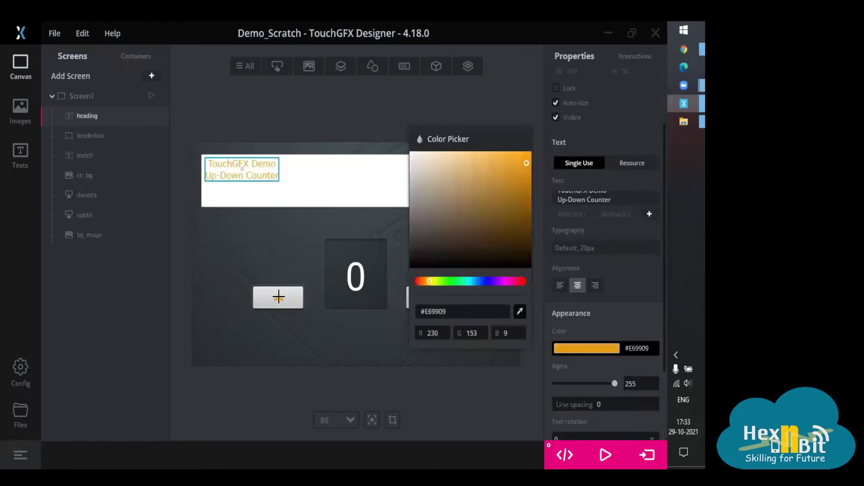
click(280, 298)
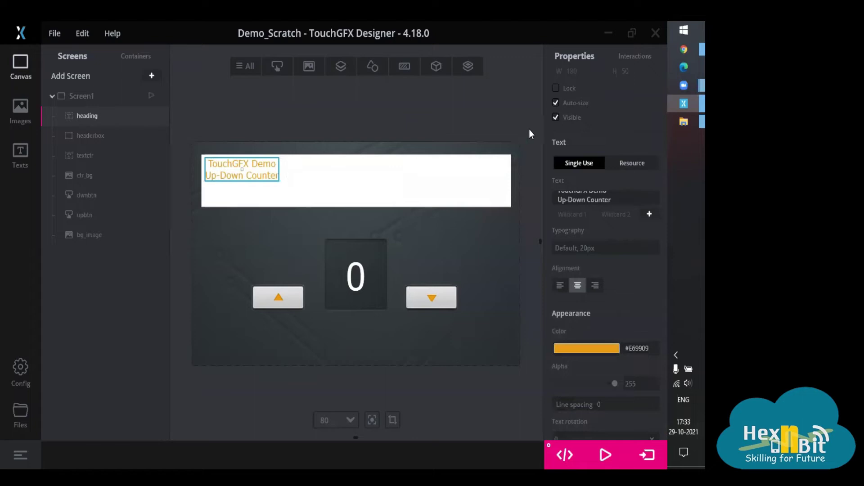
click(557, 103)
drag(279, 181, 503, 203)
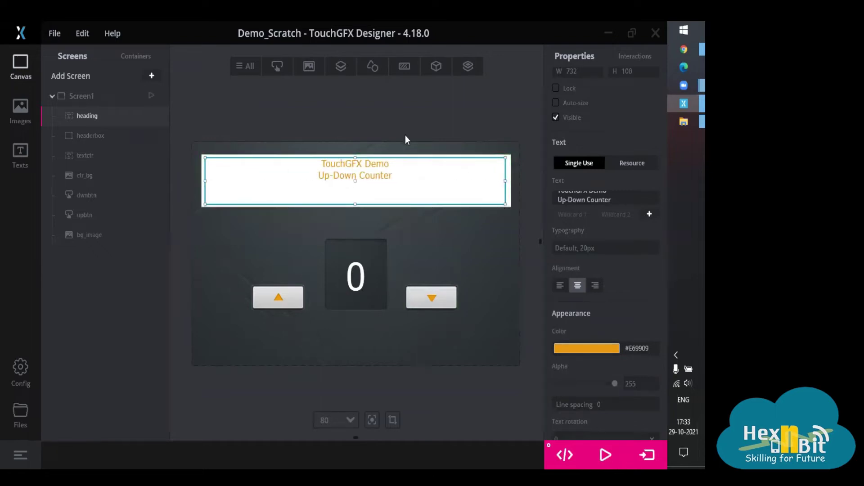
Set the Default typography's size to 40 and return to the canvas
click(21, 152)
click(256, 181)
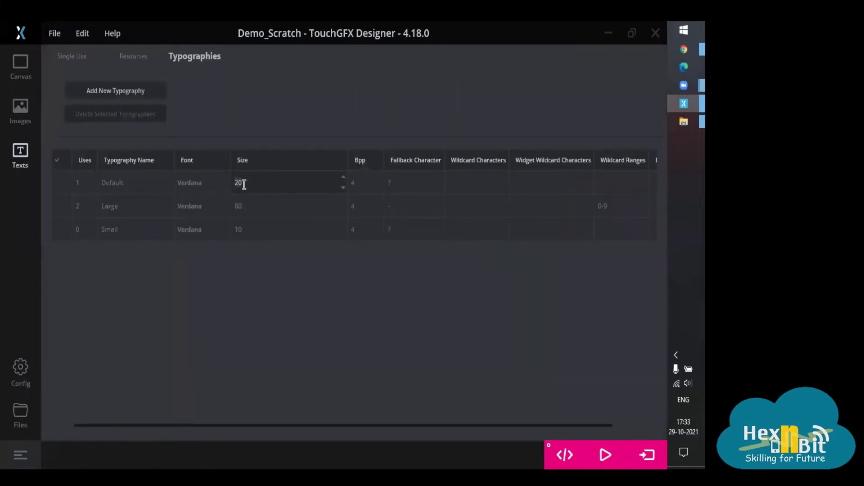
text(40)
click(274, 272)
click(20, 67)
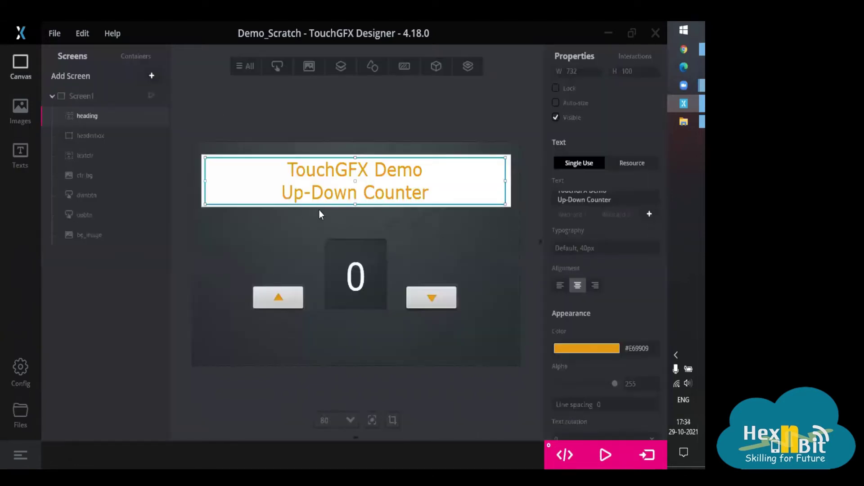
Change the heading's first line to "Welcome to TouchGFX Demo" and deselect the text
click(603, 199)
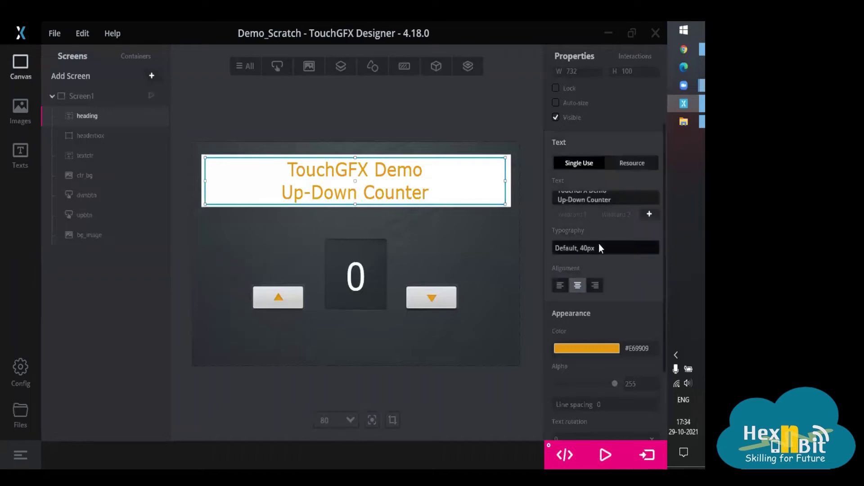
key(Up)
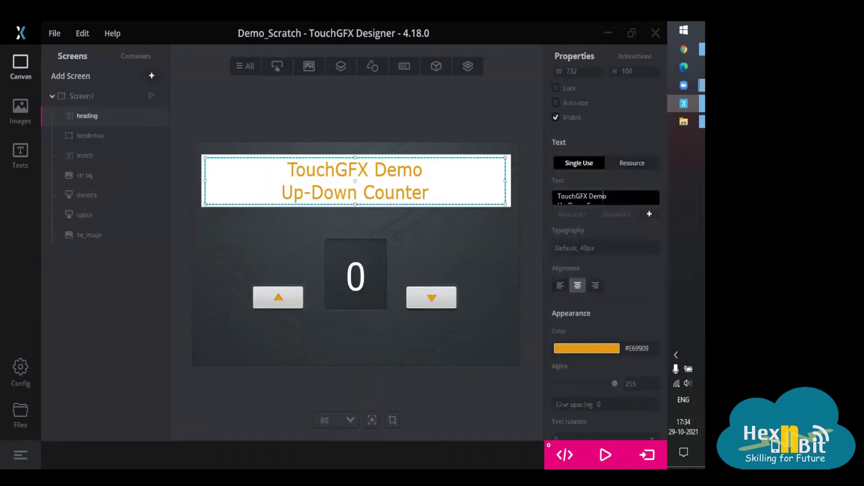
text(Welcome )
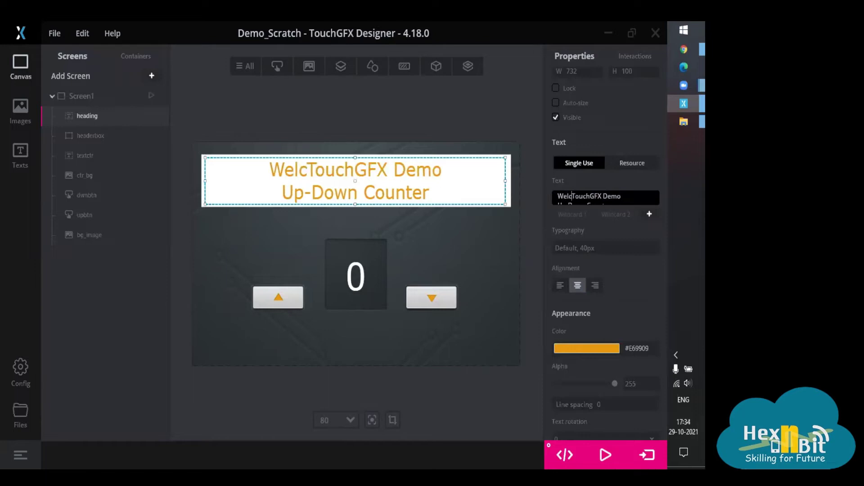
text(to)
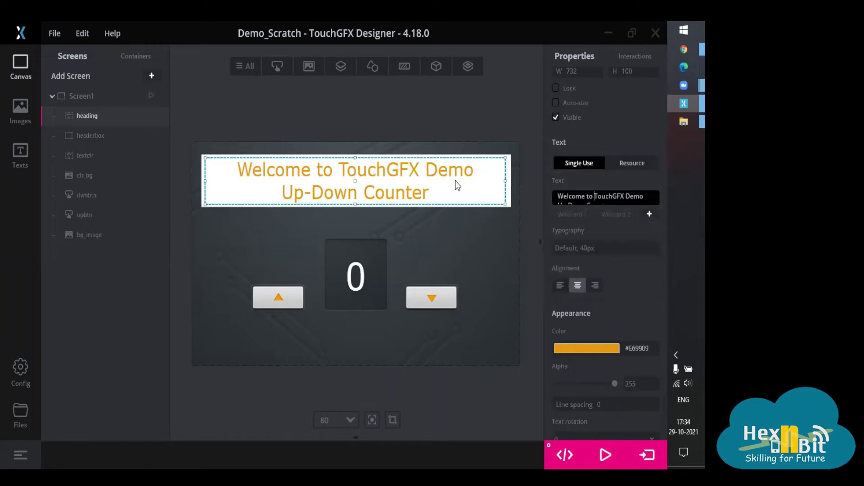
click(515, 139)
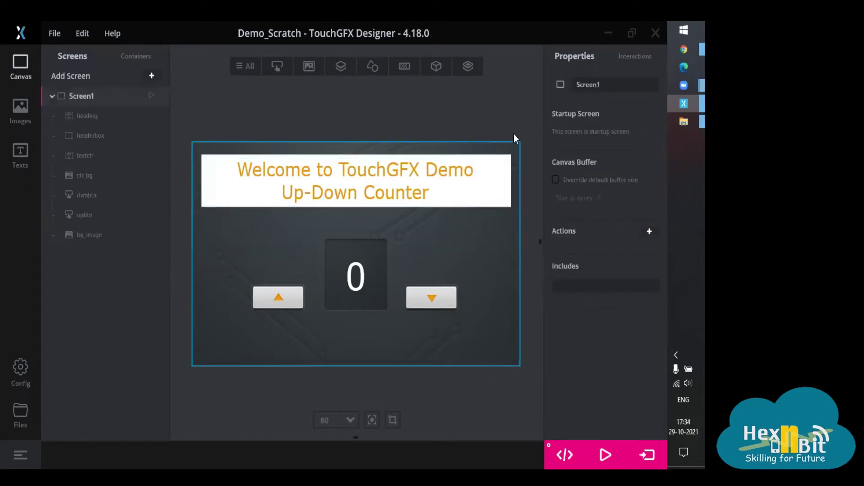